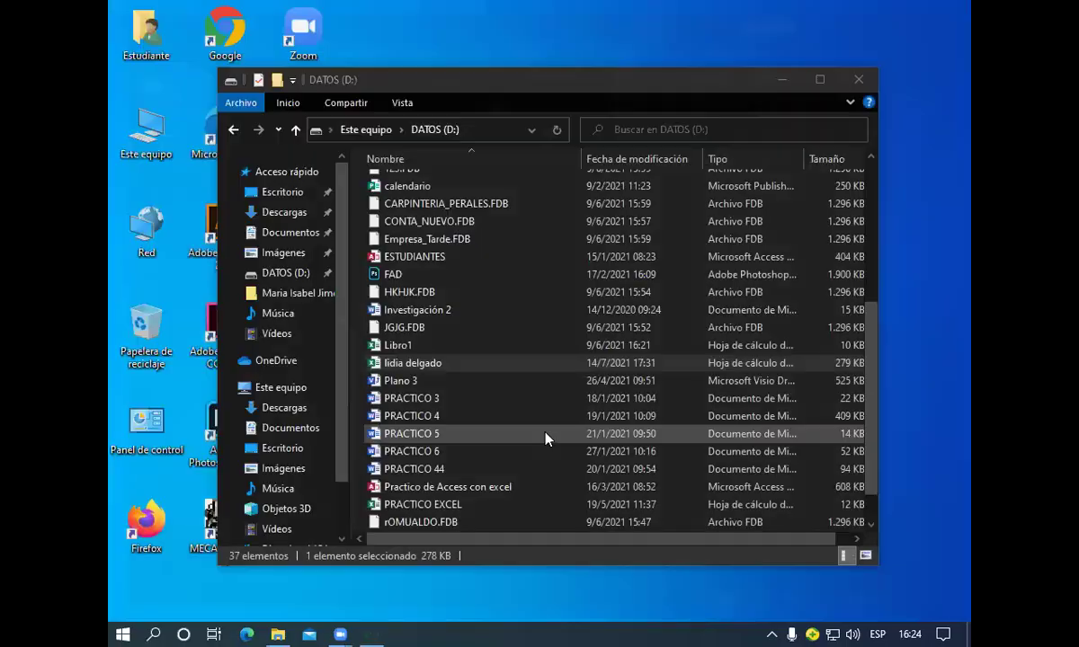
Open the workbook dated 14/7/2021 from the DATOS (D:) drive.
double_click(428, 368)
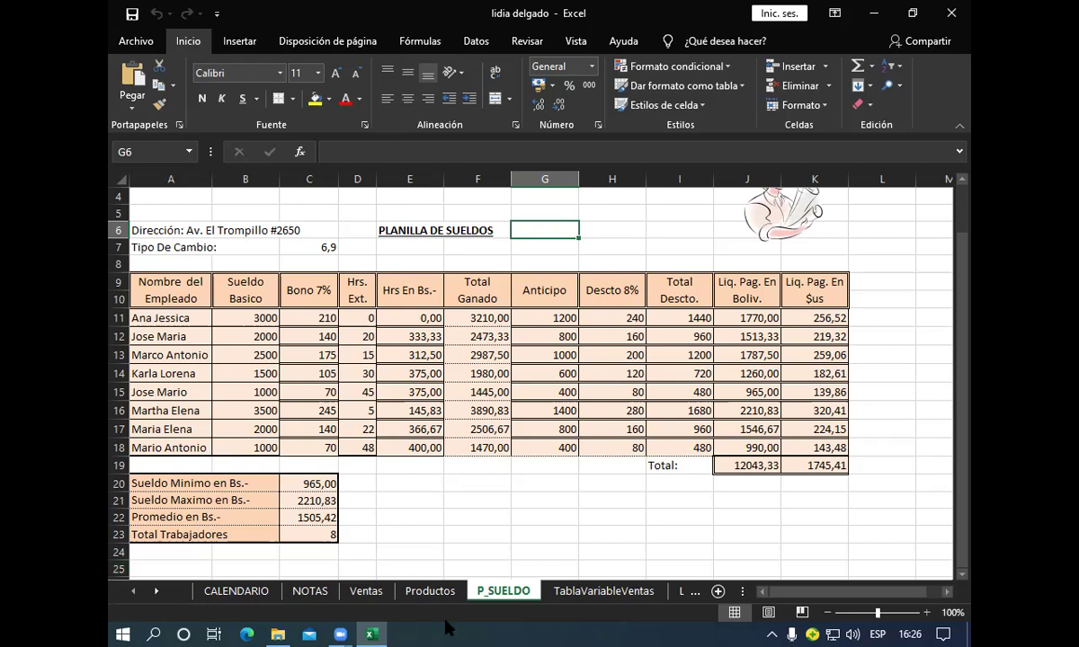
Go to the TablaVariableVentas sheet and dismiss the 360Zip advert popup.
left_click(583, 596)
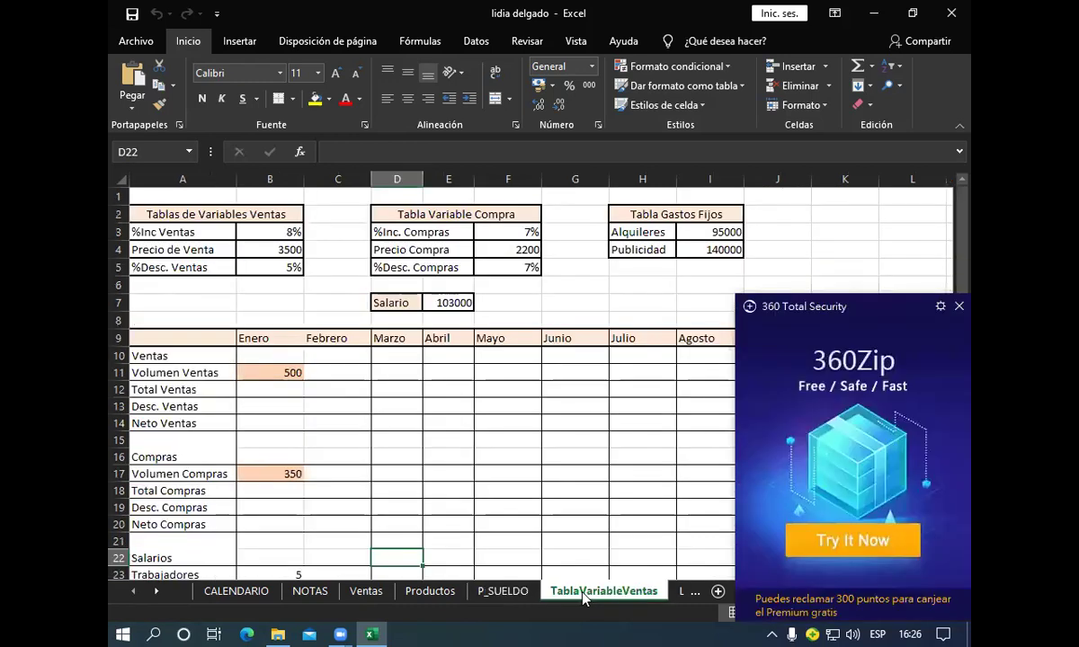
left_click(958, 307)
left_click(959, 307)
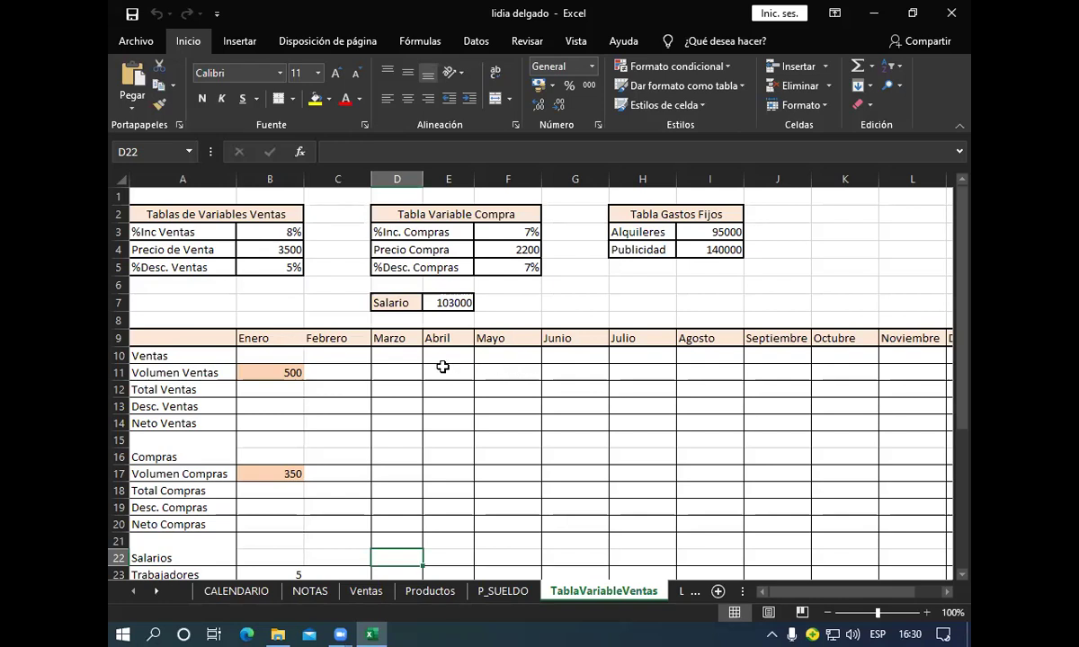
Enter =+B11*$B$3+B11 in C11 so February's Volumen Ventas shows 540.
left_click(323, 372)
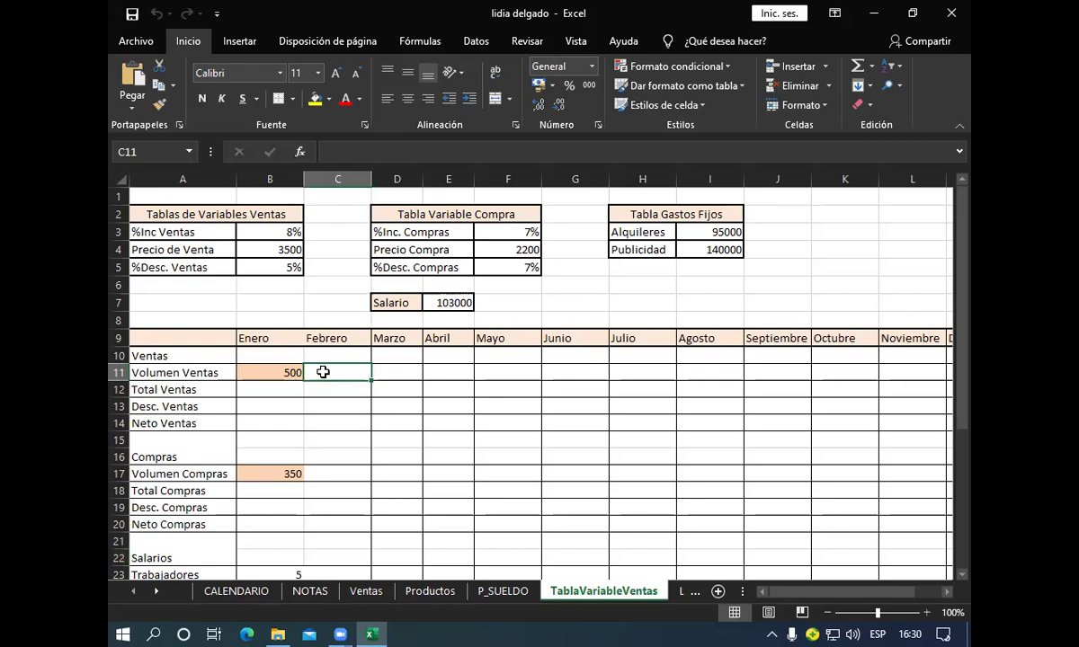
type("+")
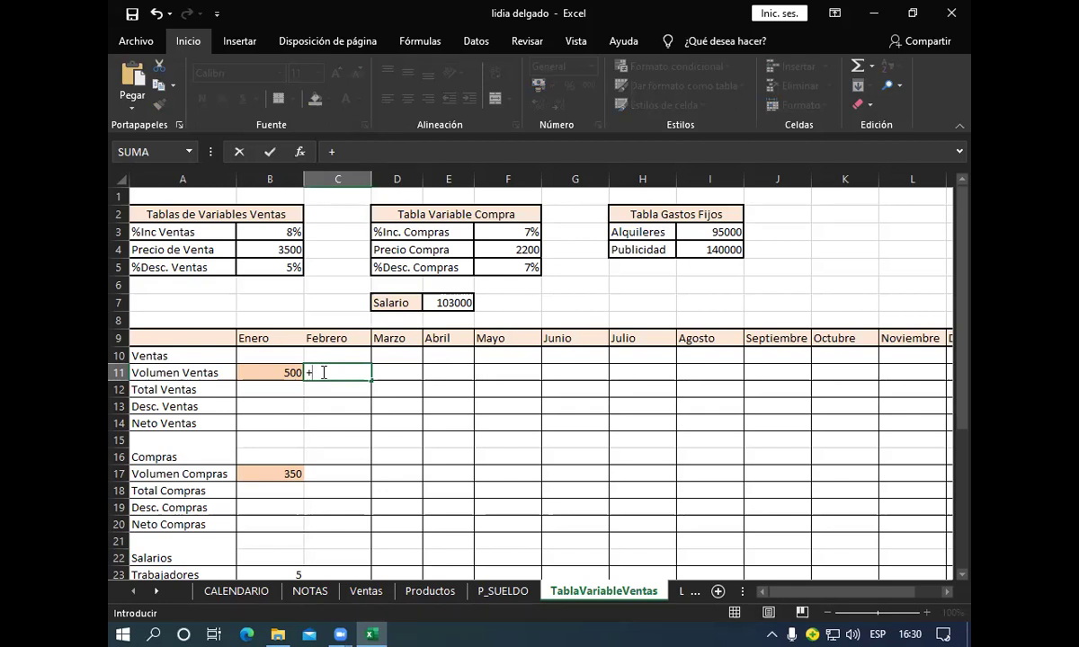
left_click(281, 372)
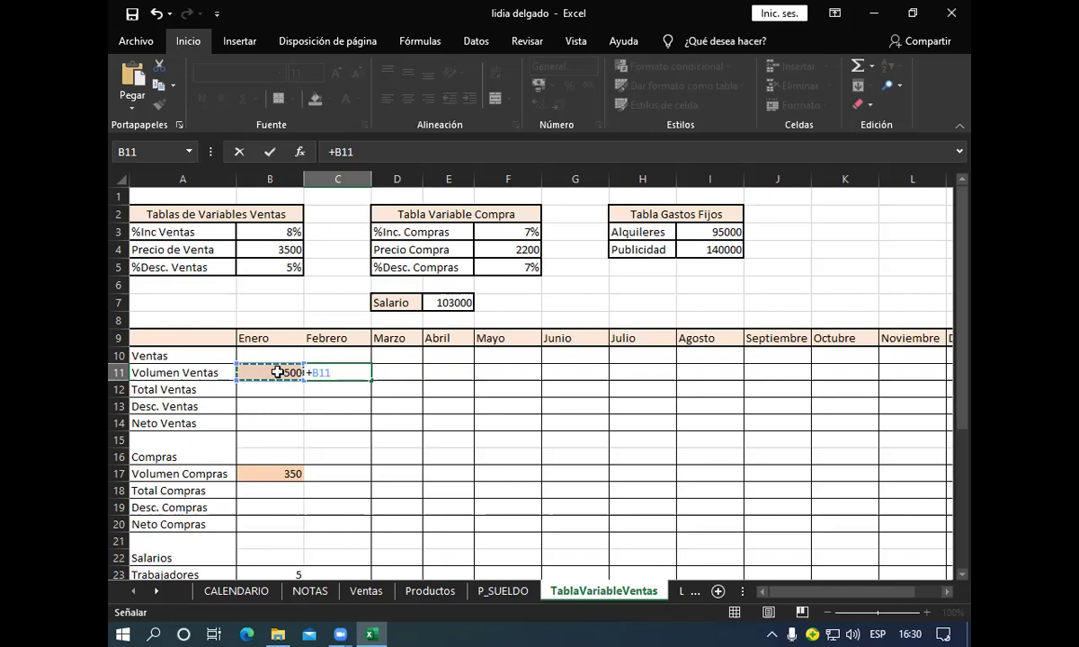
type("*")
left_click(281, 231)
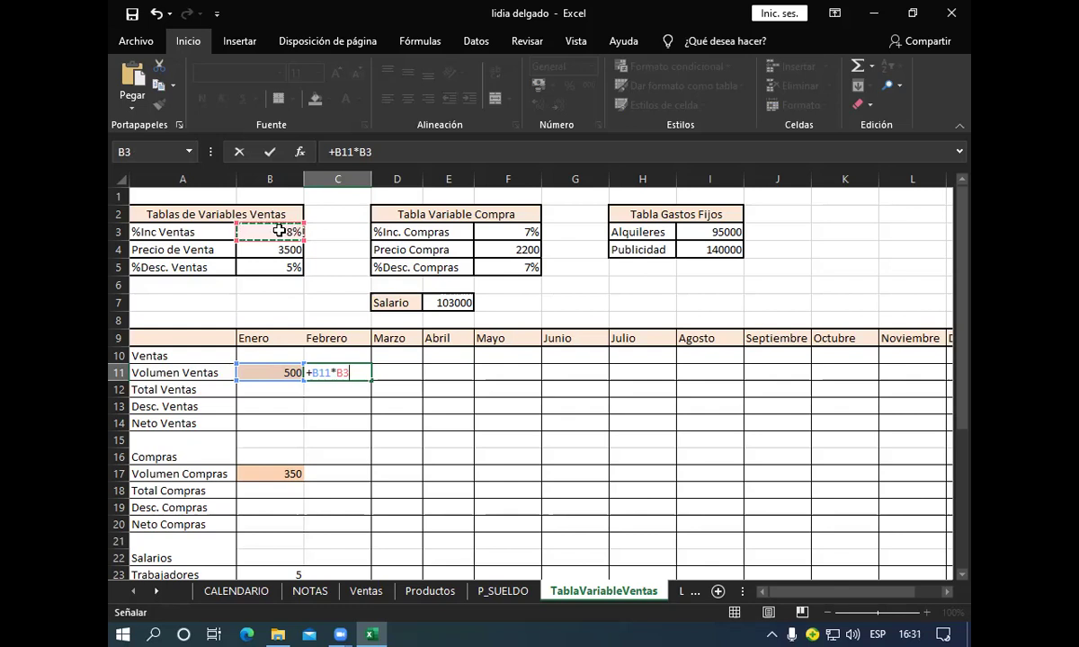
key("F4")
type("+")
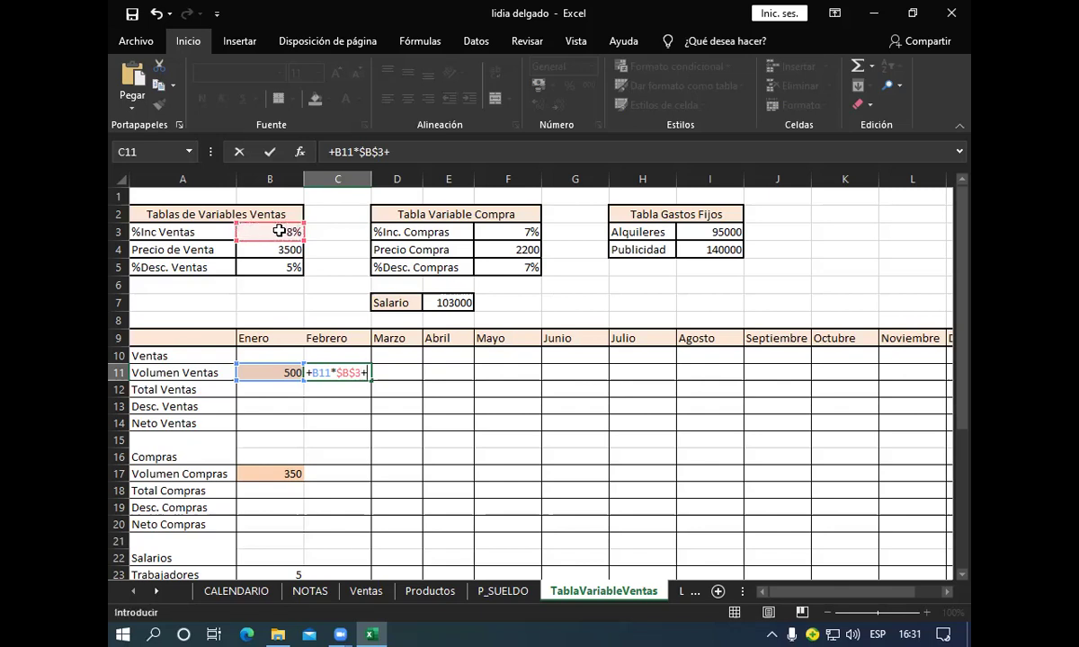
left_click(264, 373)
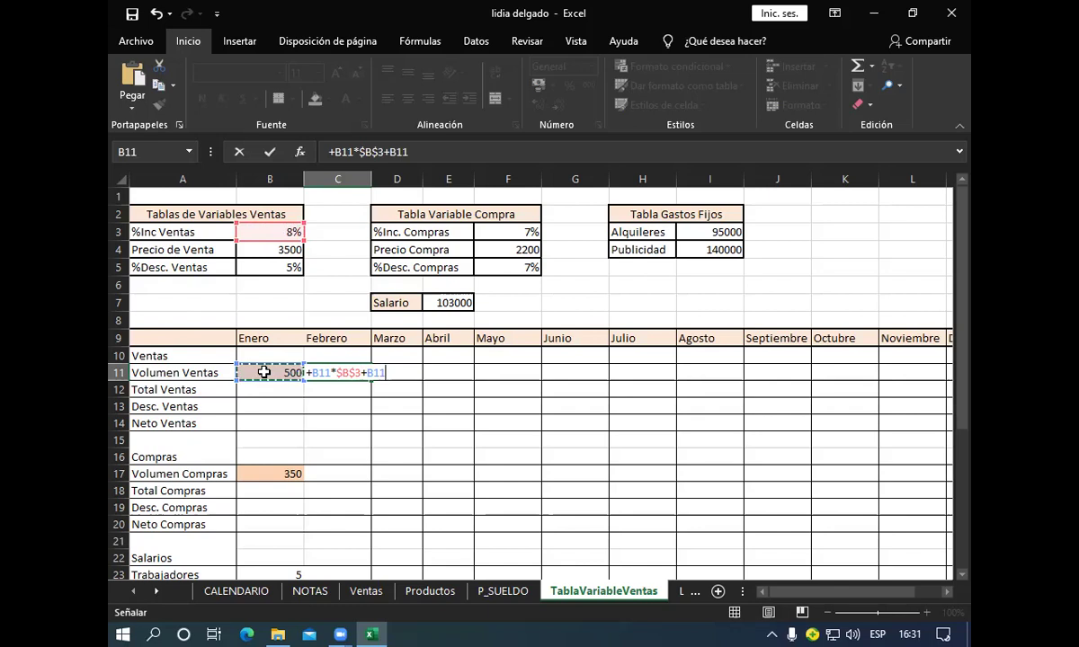
key("Return")
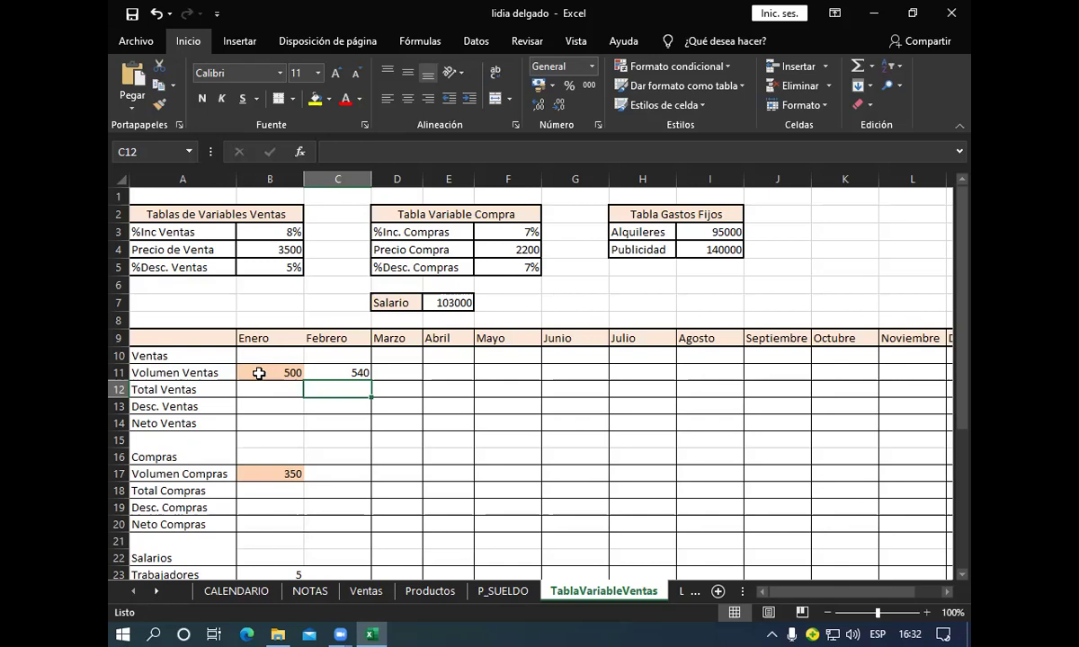
Copy C11's growth formula across row 11 to May, undoing an accidental range move.
left_click(336, 373)
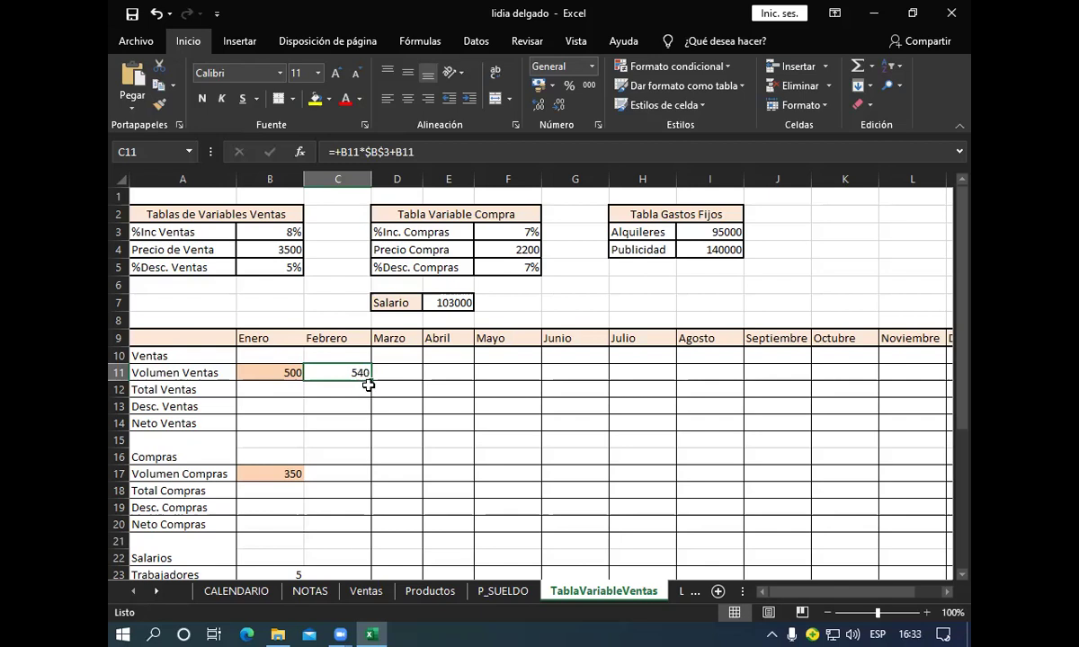
left_click_drag(371, 383, 550, 374)
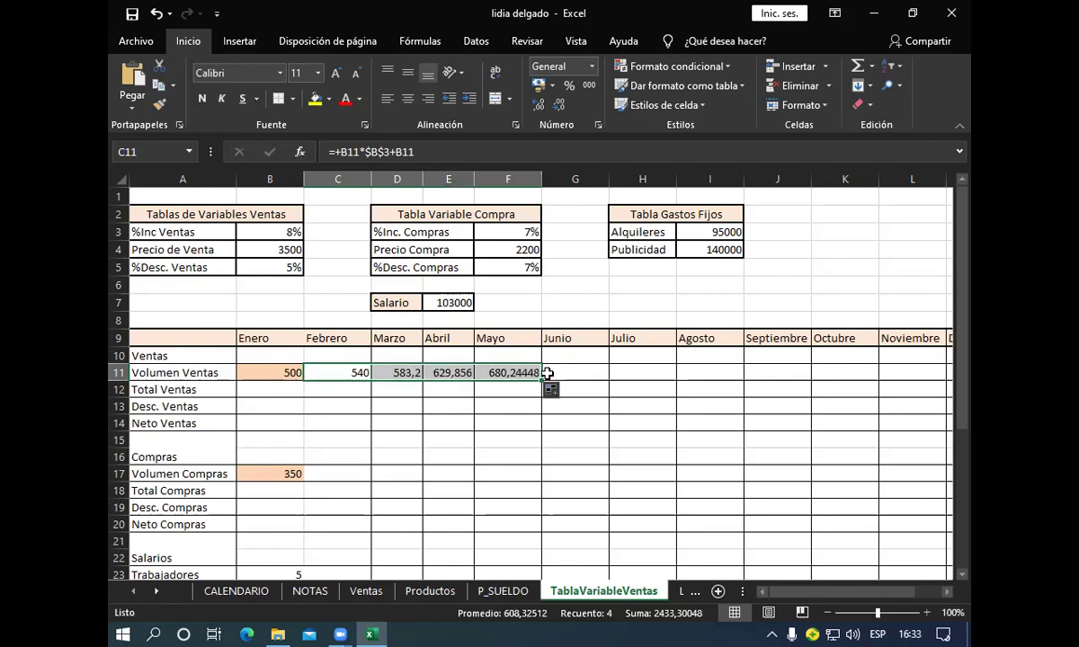
left_click_drag(541, 371, 627, 372)
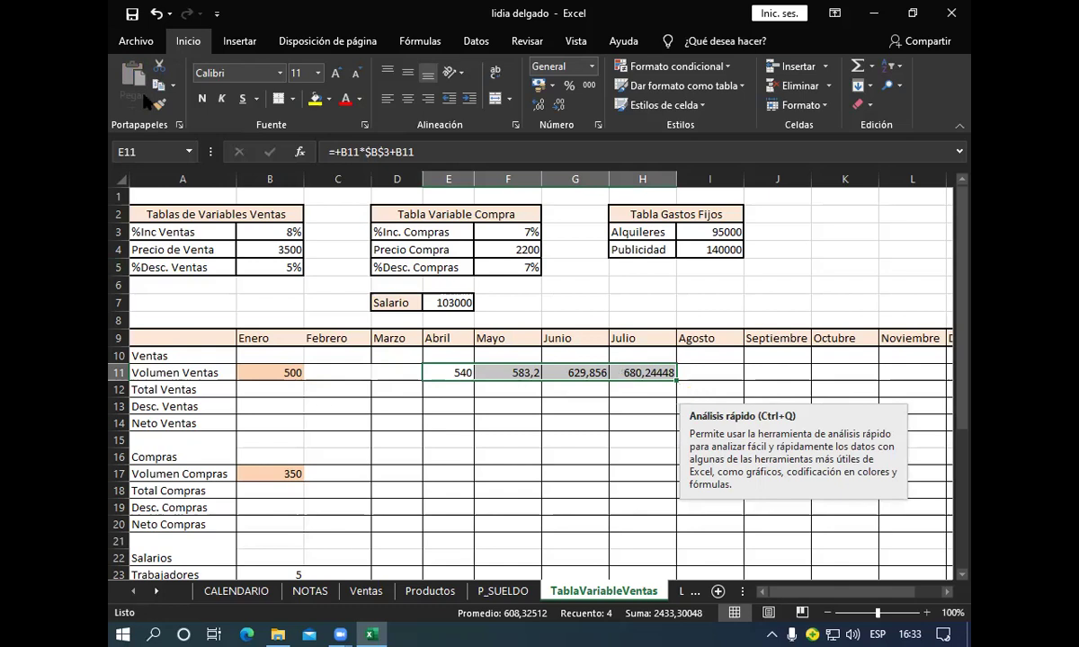
left_click(156, 13)
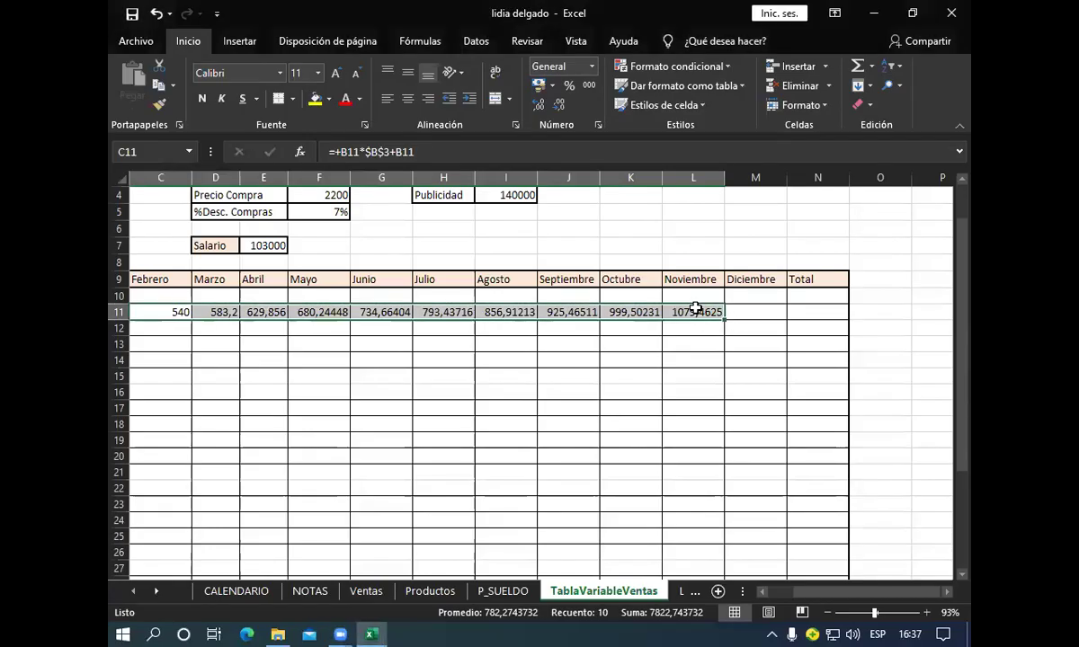
Extend the Volumen Ventas formula into Diciembre, reaching 1165,8195.
left_click_drag(724, 320, 779, 324)
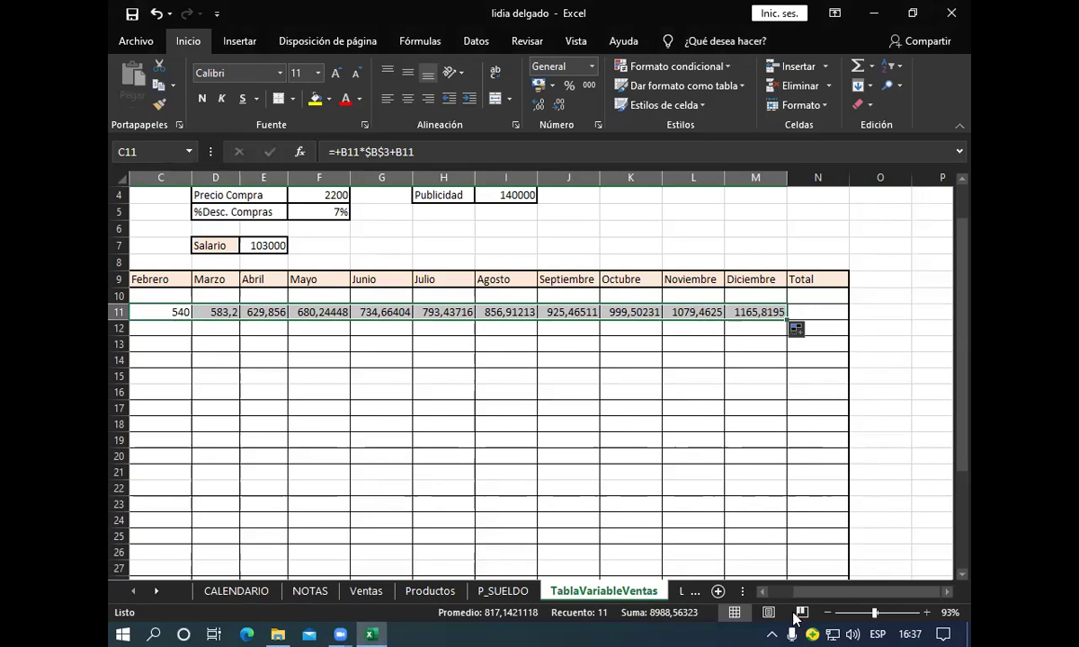
left_click(826, 613)
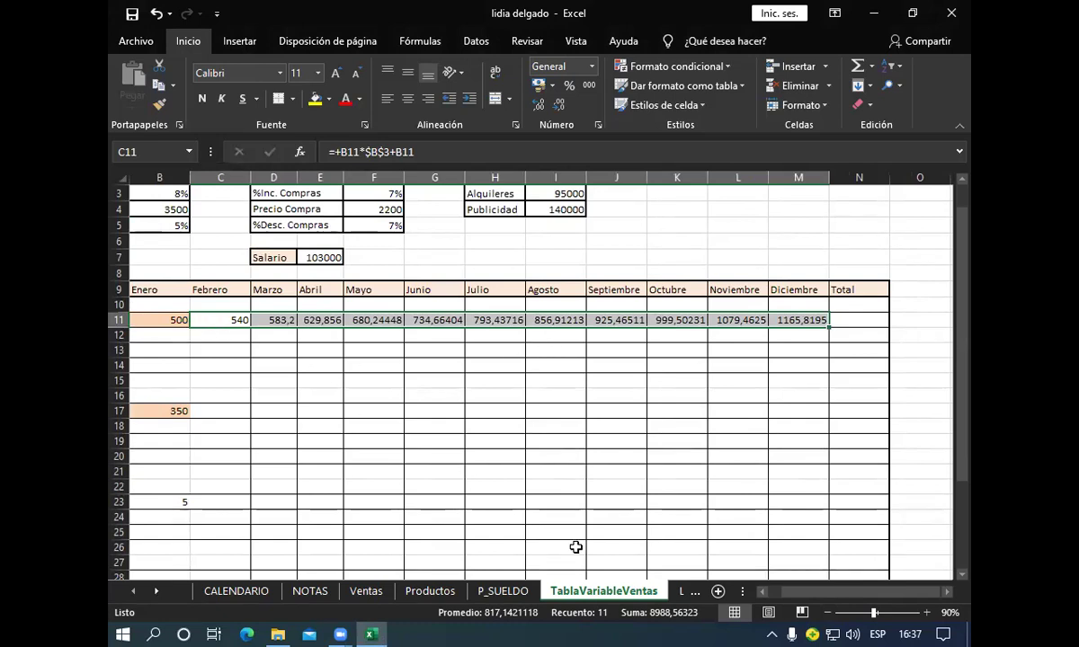
left_click(761, 592)
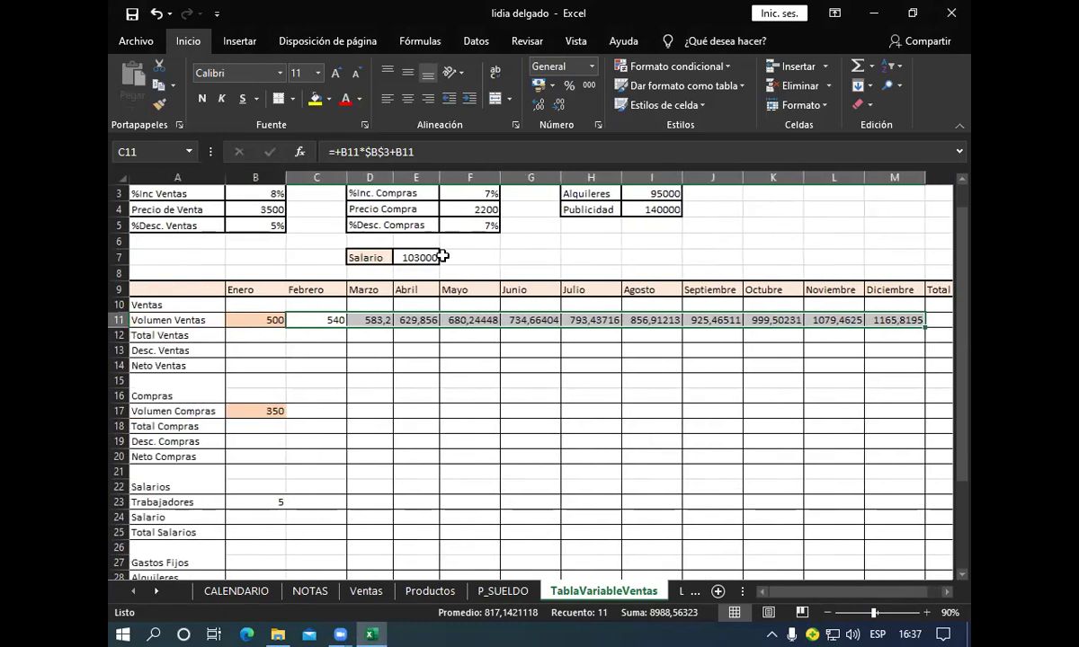
left_click(242, 334)
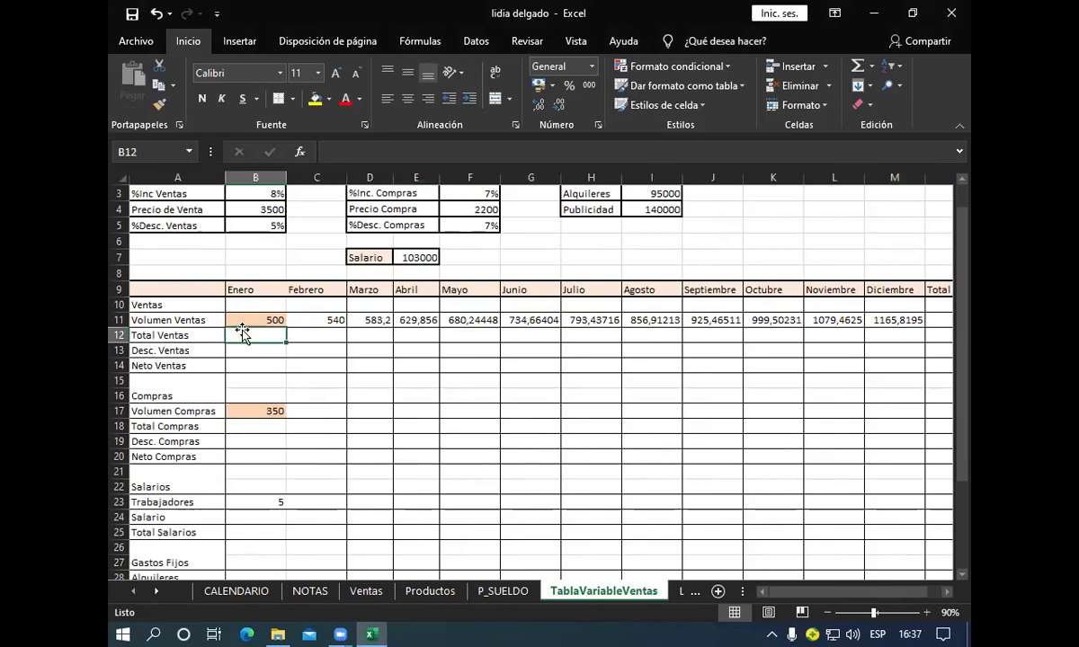
left_click_drag(333, 318, 369, 320)
left_click_drag(935, 347, 878, 329)
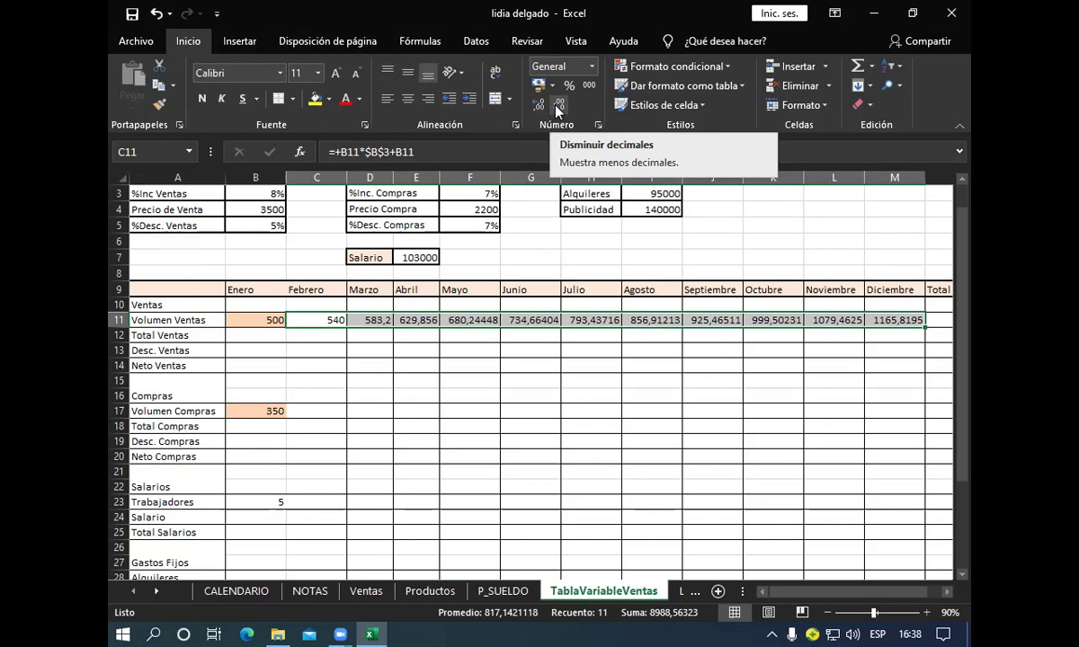
Reduce decimals on C11:M11 so volumes show as whole numbers, 540 to 1166.
left_click(558, 106)
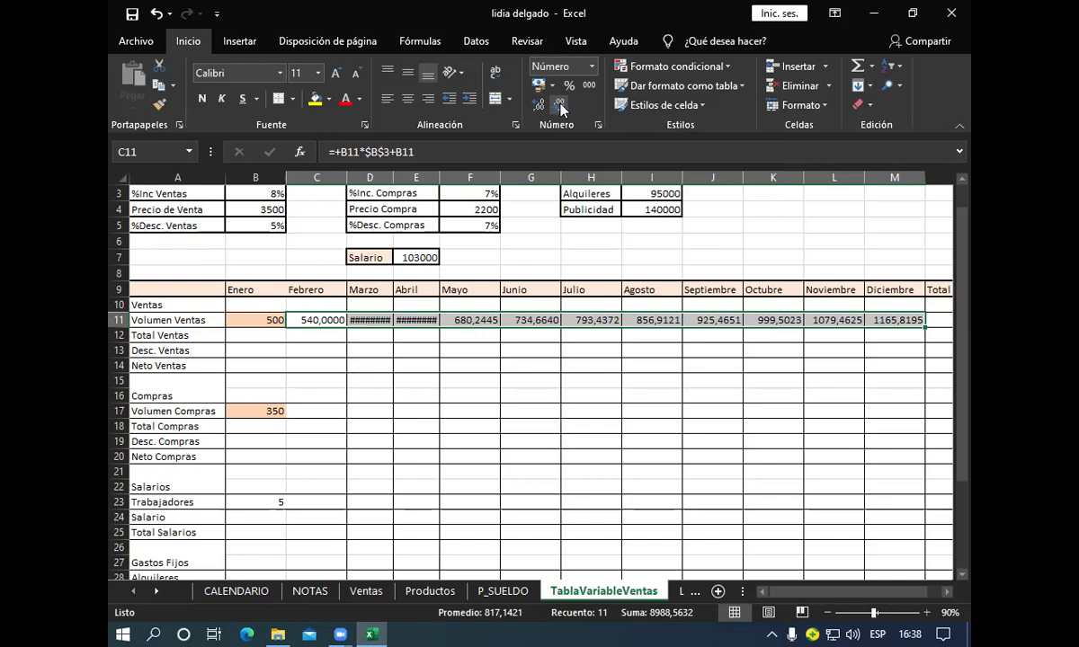
left_click(560, 106)
left_click(561, 106)
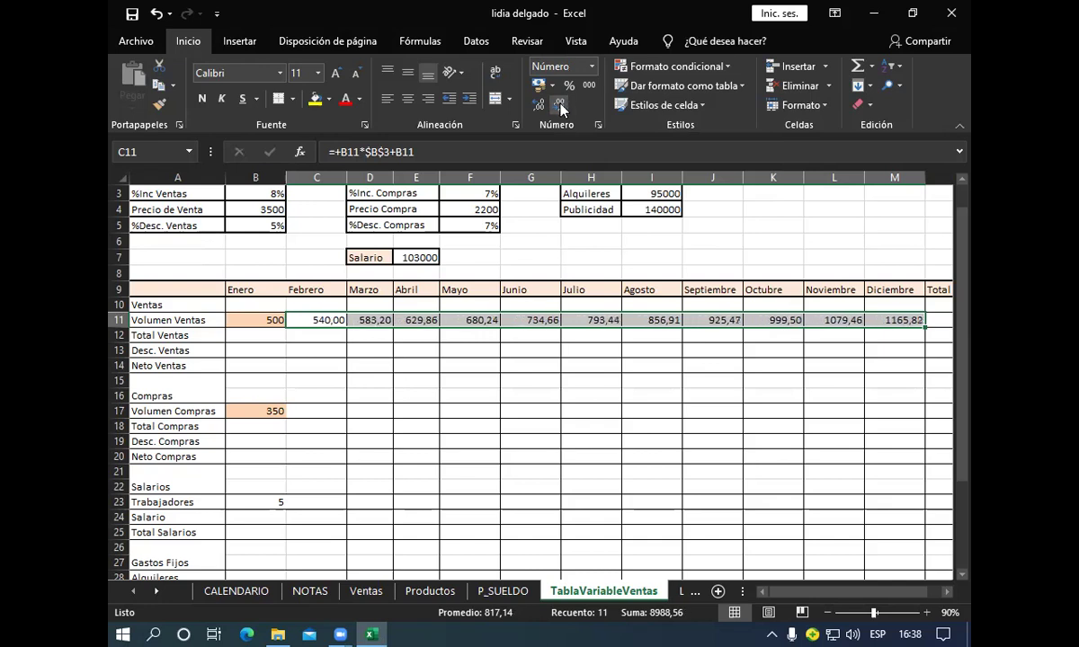
left_click(560, 106)
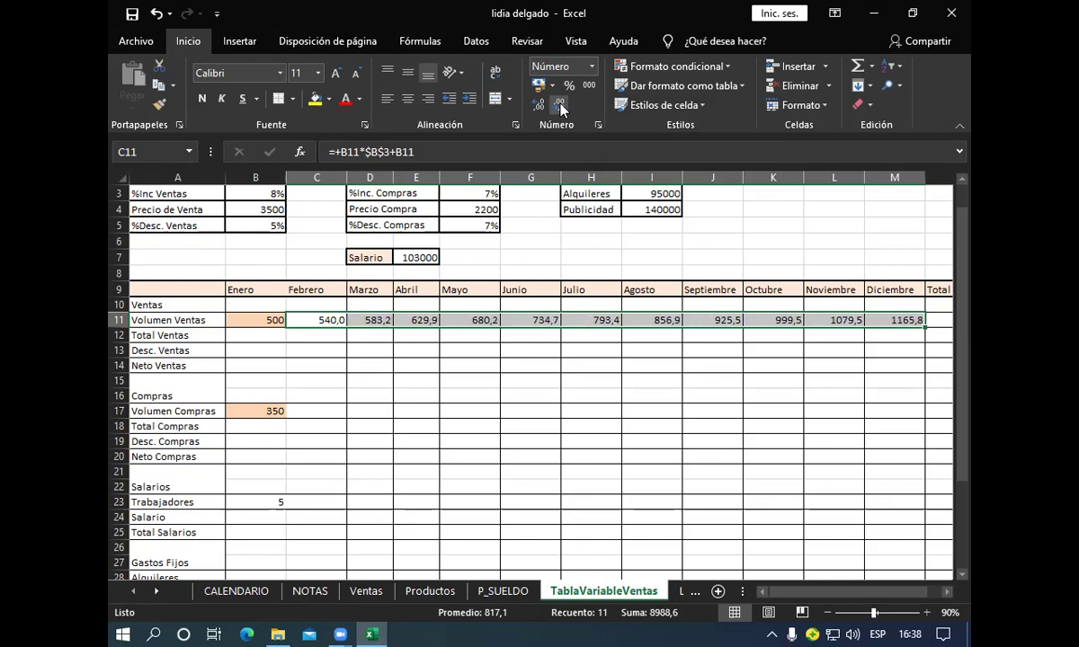
left_click(560, 107)
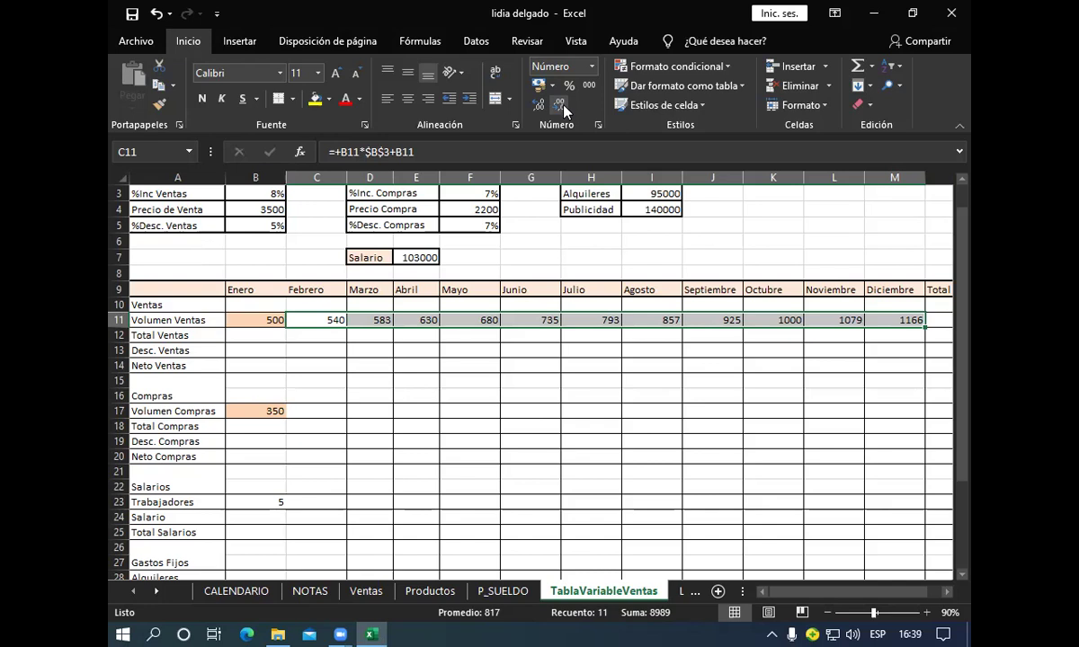
left_click(262, 335)
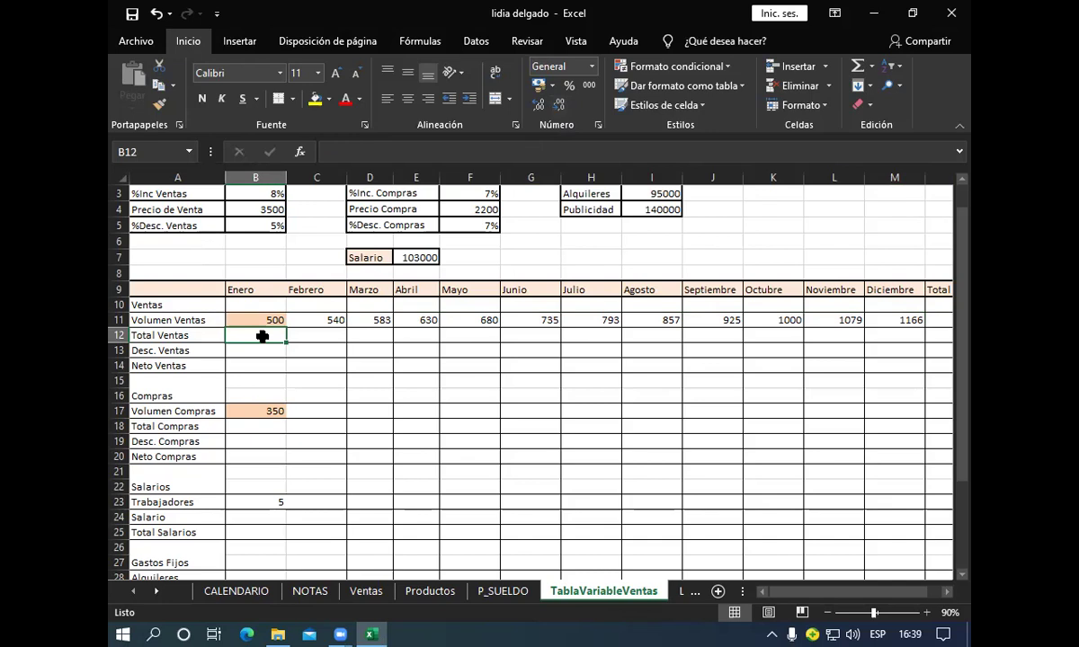
left_click(260, 208)
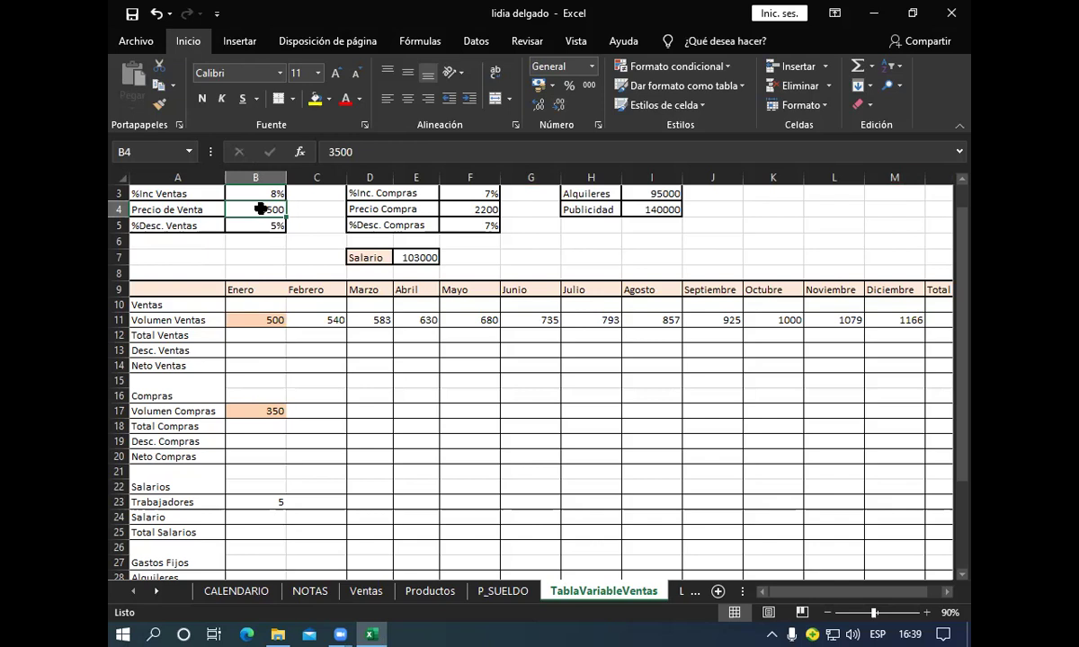
left_click(240, 337)
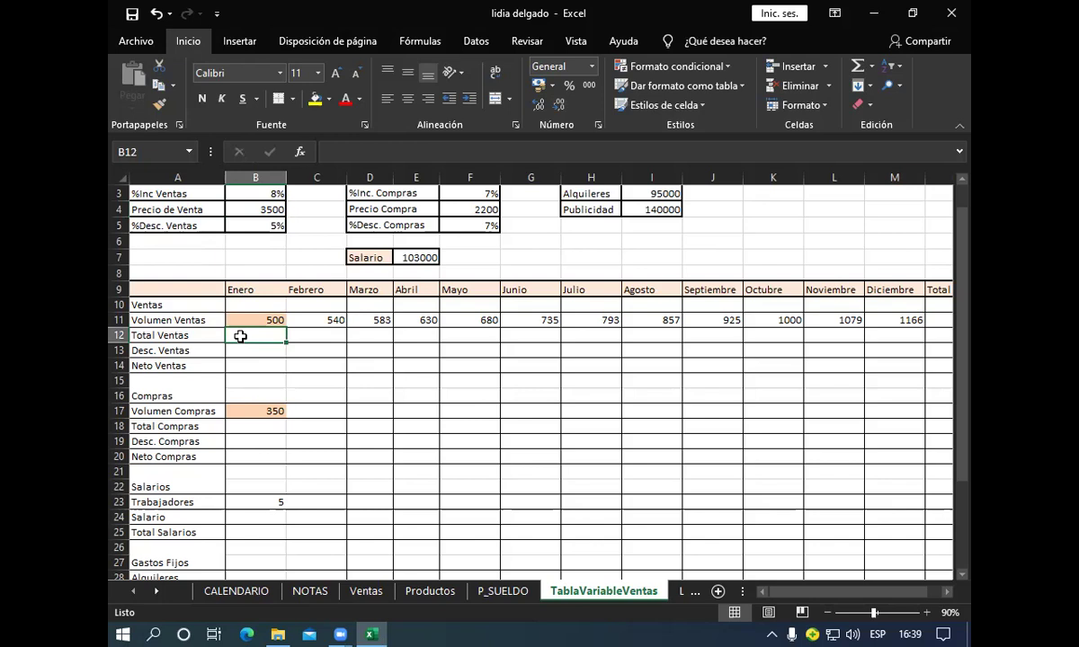
In B12, build the formula +B11*$B$4 with the sale price reference locked.
type("+")
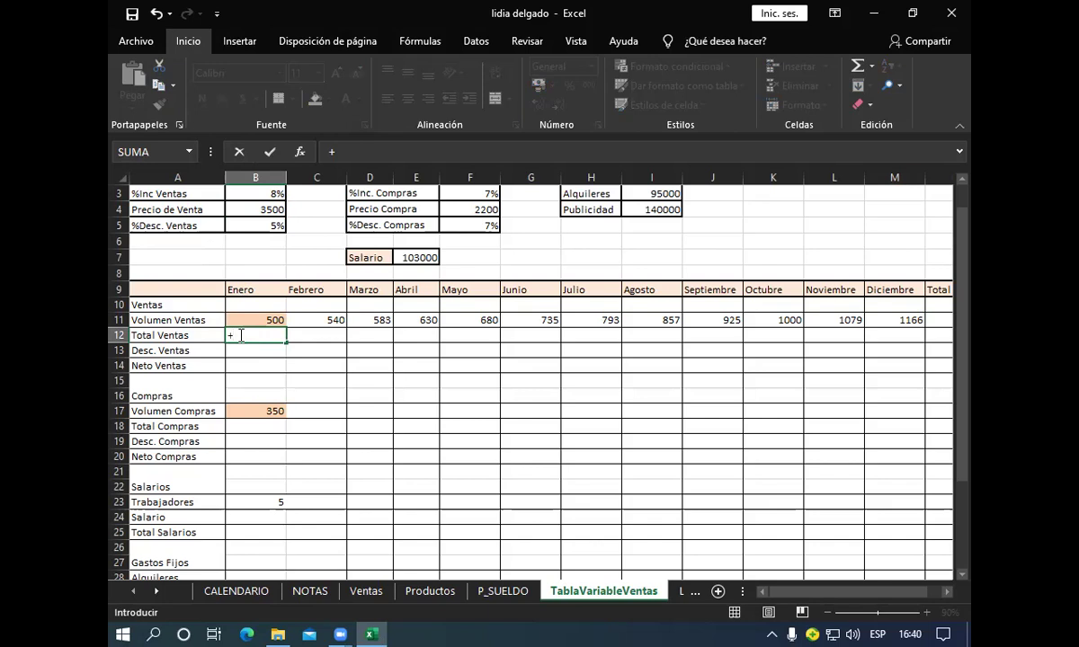
left_click(247, 320)
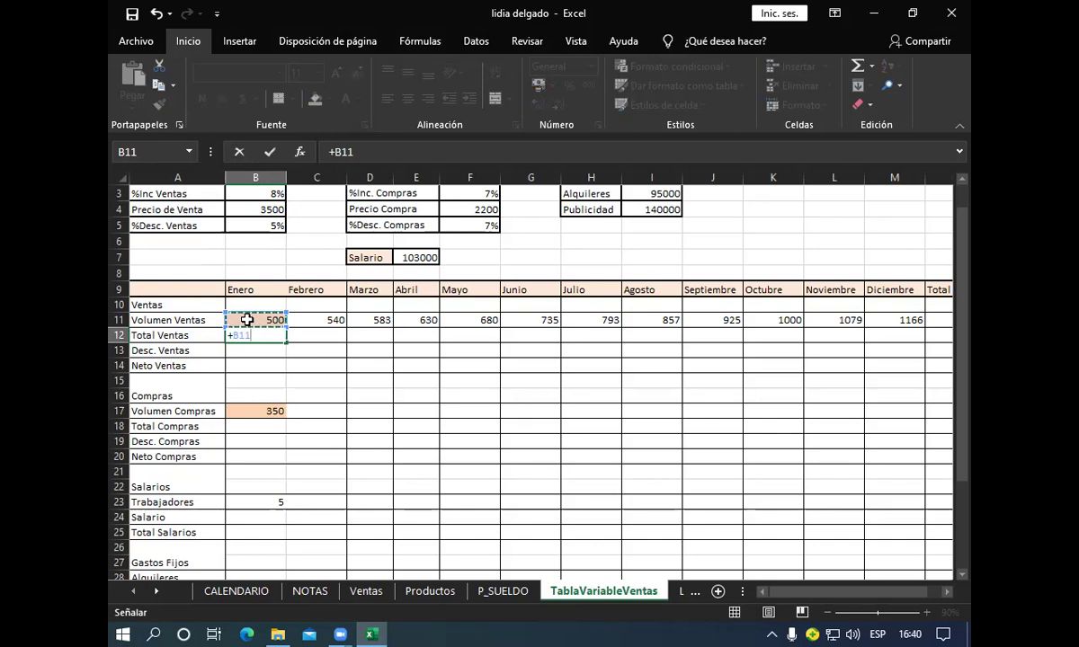
type("*")
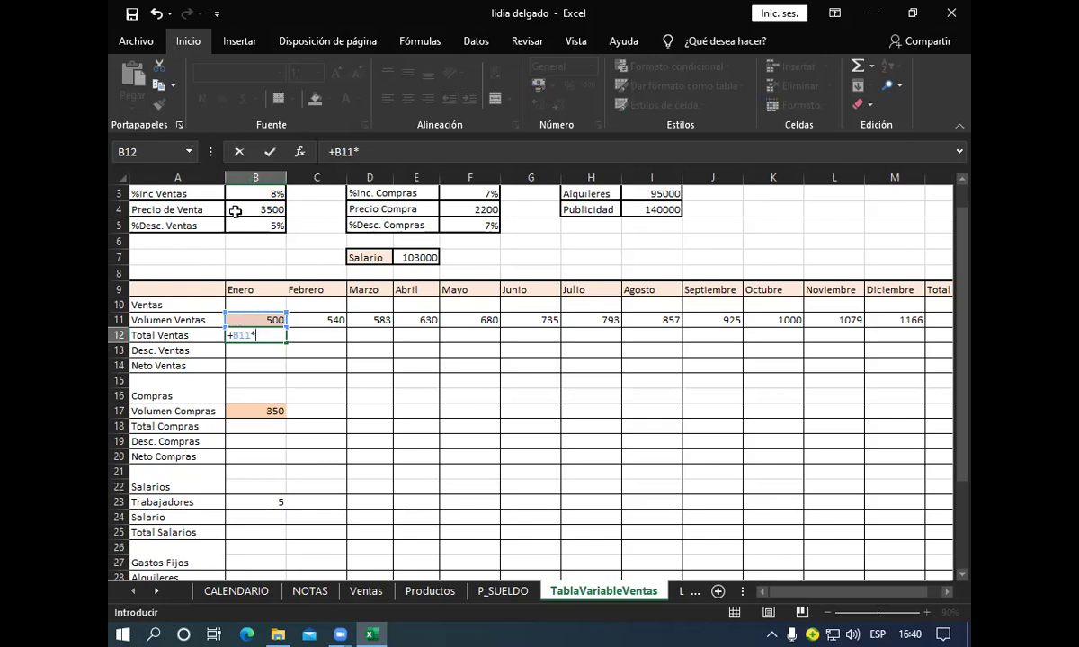
left_click(242, 208)
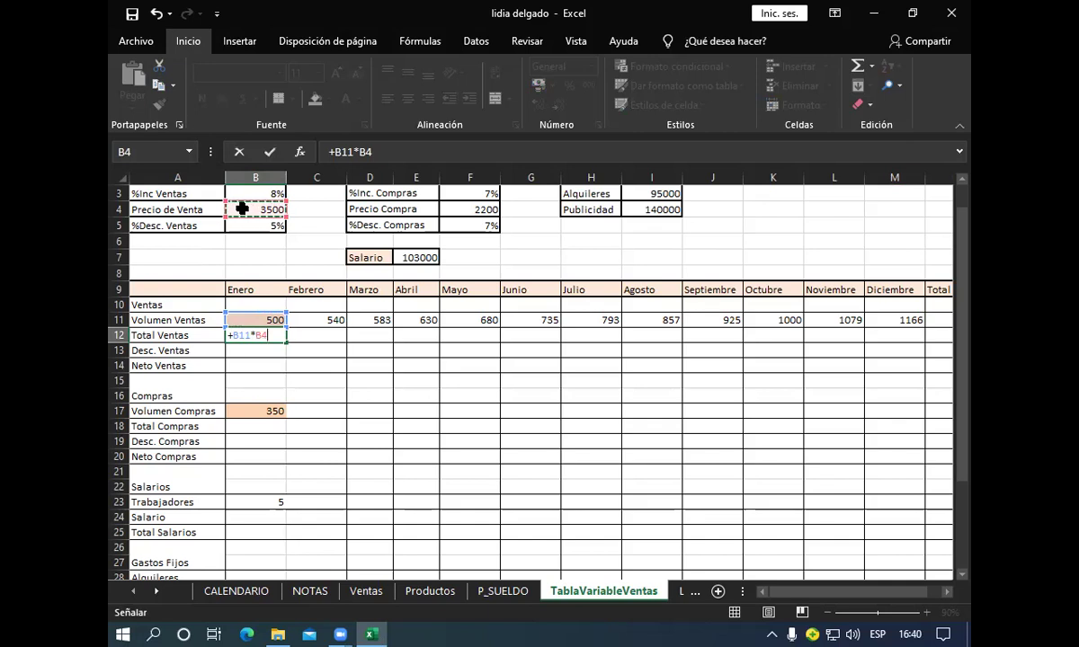
key("F4")
Commit =+B11*$B$4 in B12, giving 1750000, and reselect it to check.
key("Return")
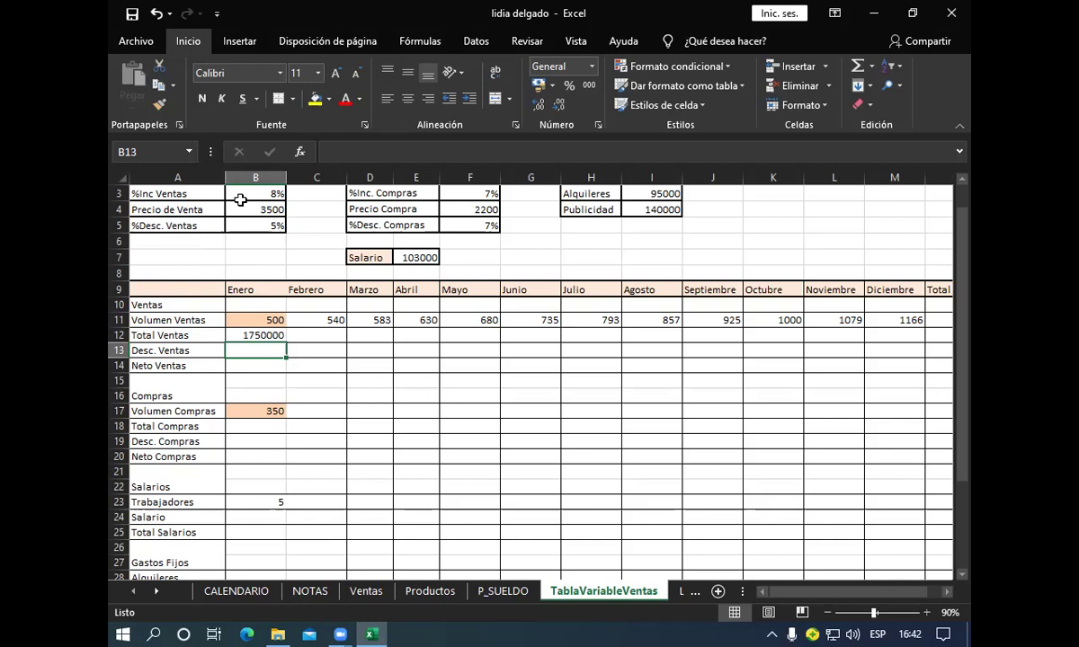
left_click(240, 335)
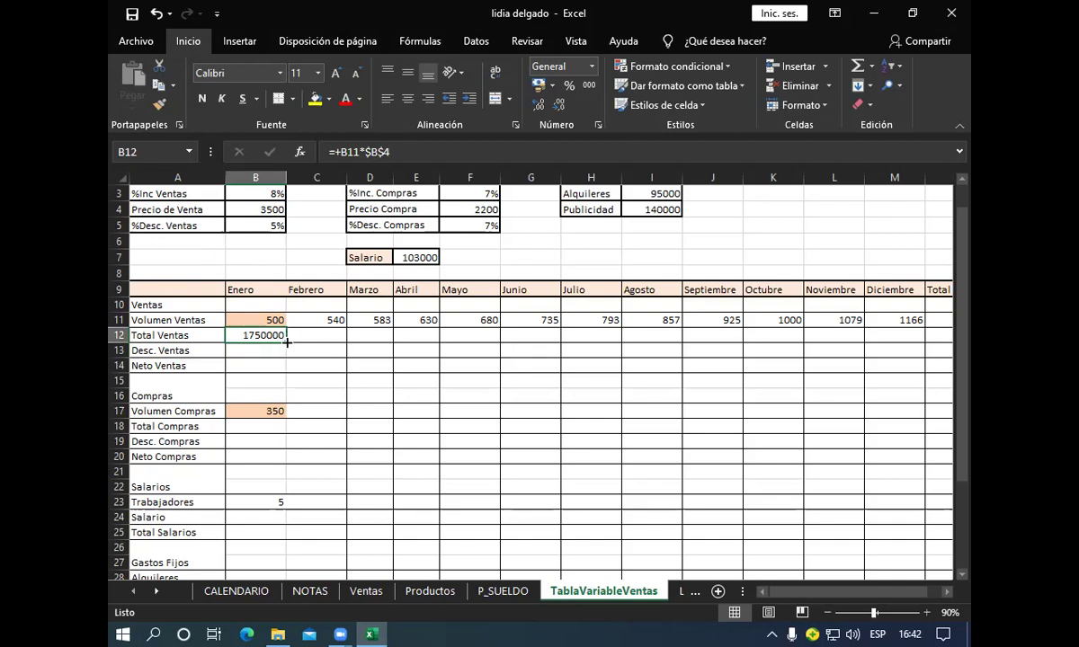
Fill =+B11*$B$4 along row 12 through Diciembre, ending at 4080368,2.
left_click_drag(286, 342, 580, 339)
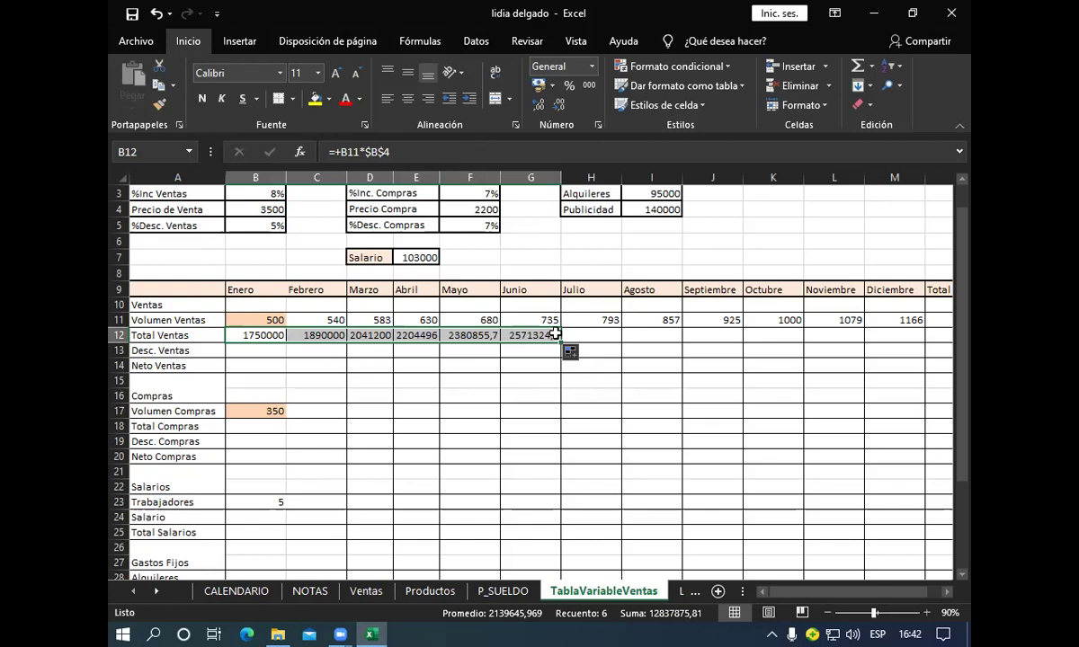
left_click_drag(560, 342, 691, 347)
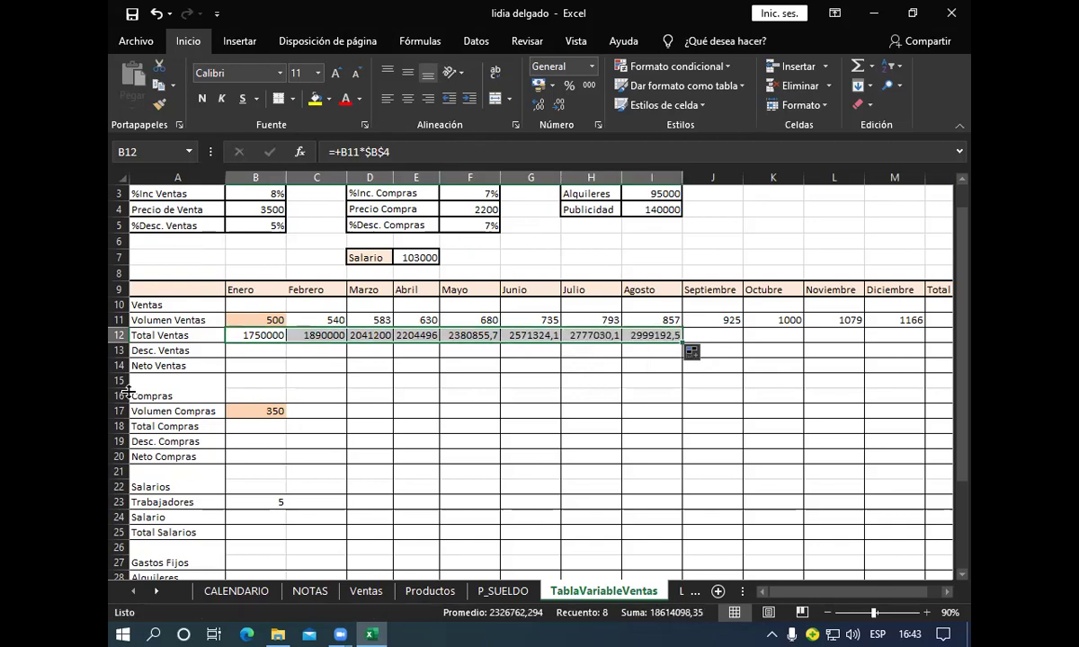
left_click_drag(128, 389, 206, 388)
left_click_drag(681, 343, 905, 335)
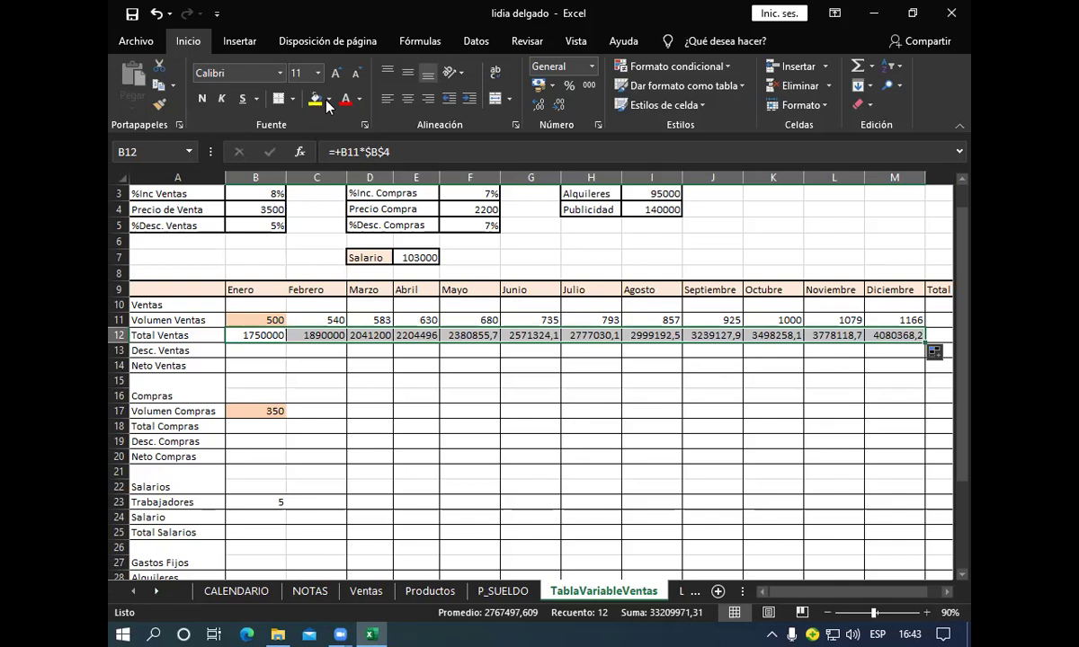
Show Total Ventas as whole numbers, 1750000 to 4080368, then select B13.
left_click(558, 105)
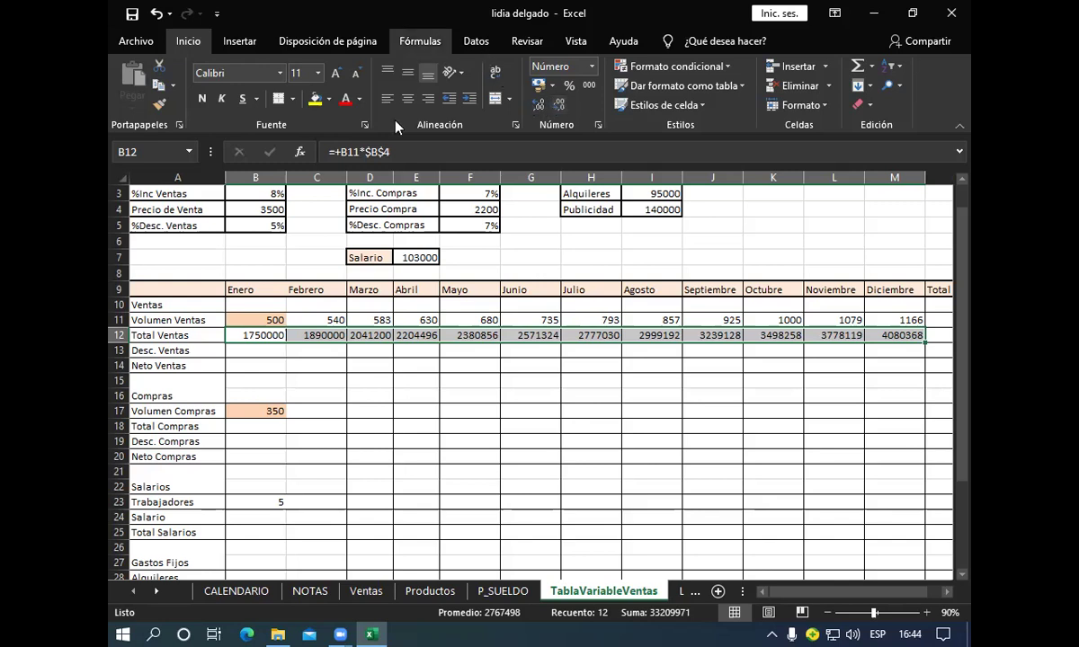
left_click(253, 351)
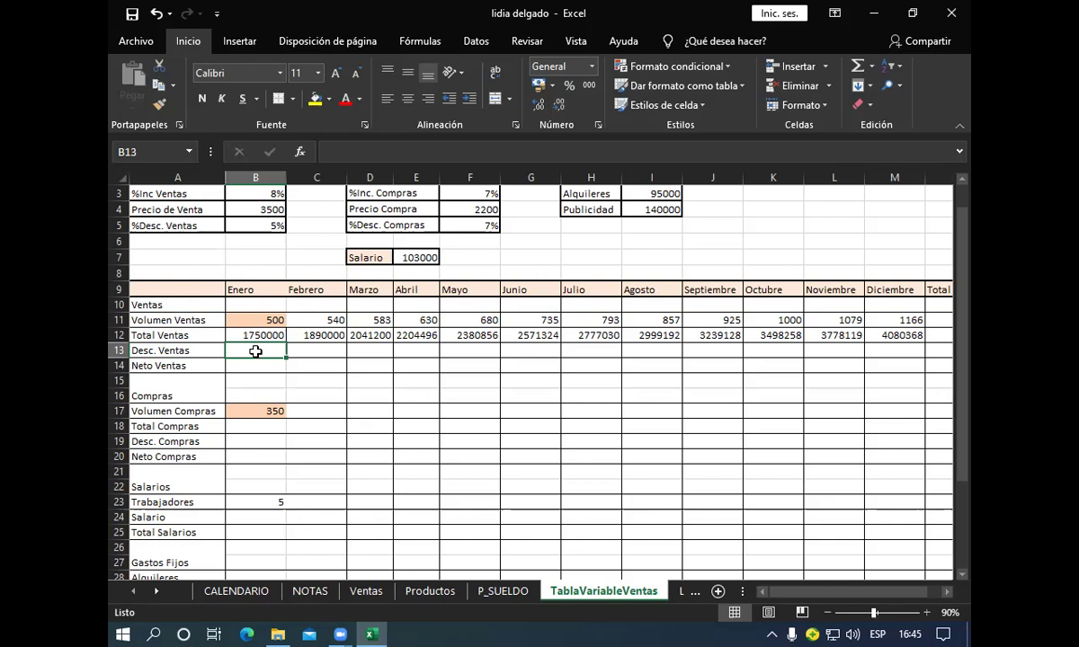
Enter =+B12*$B$5 in B13 so January's Desc. Ventas shows 87500.
type("+")
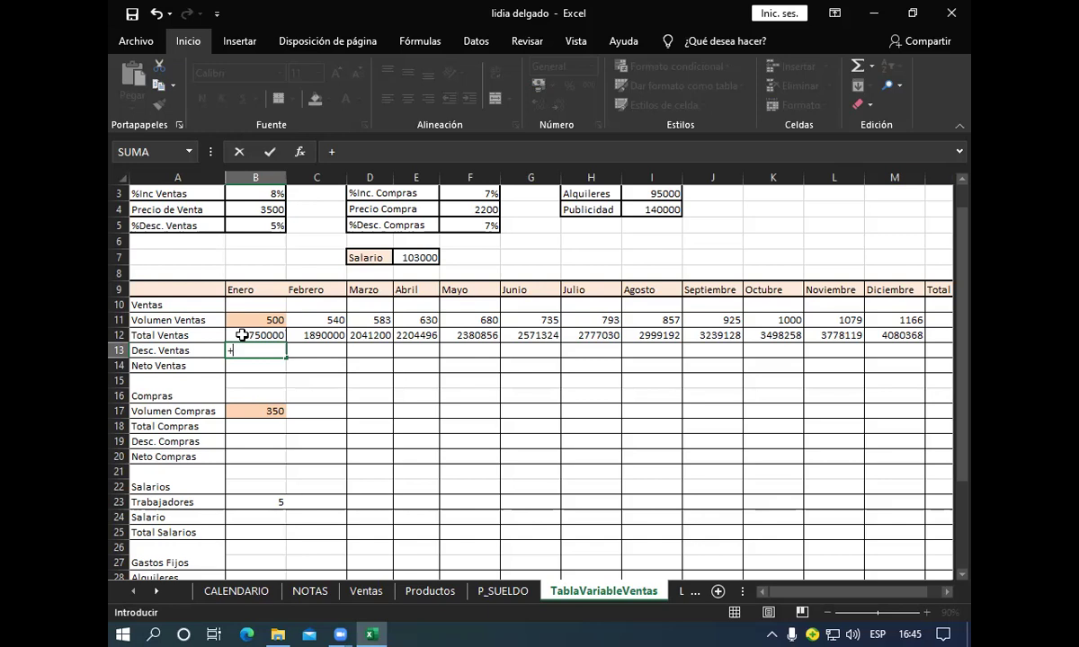
left_click(242, 335)
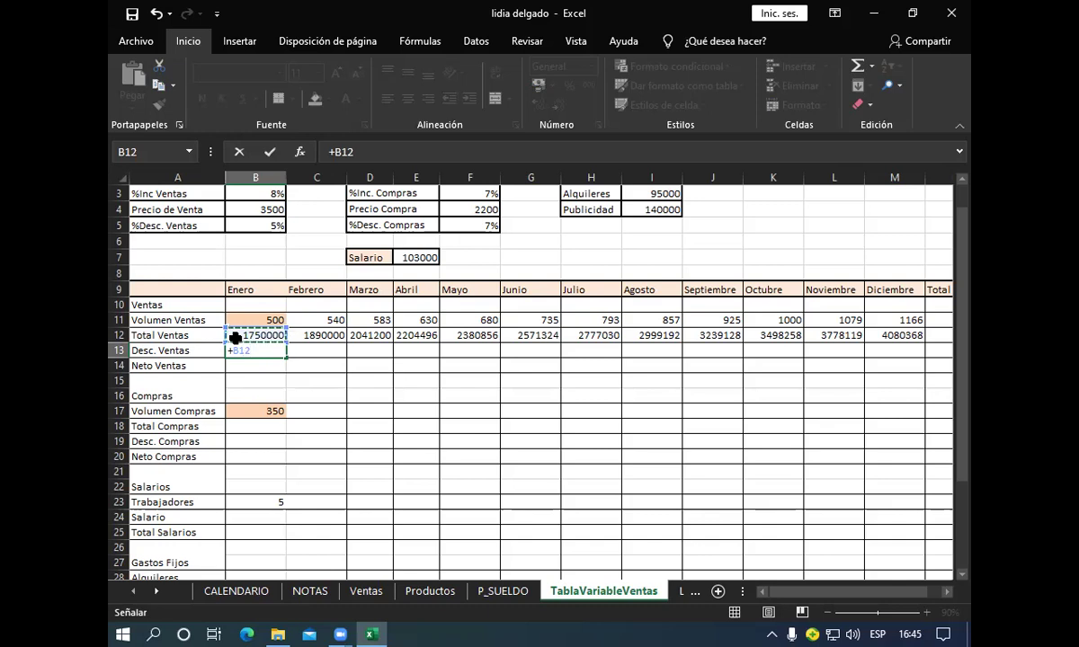
type("*")
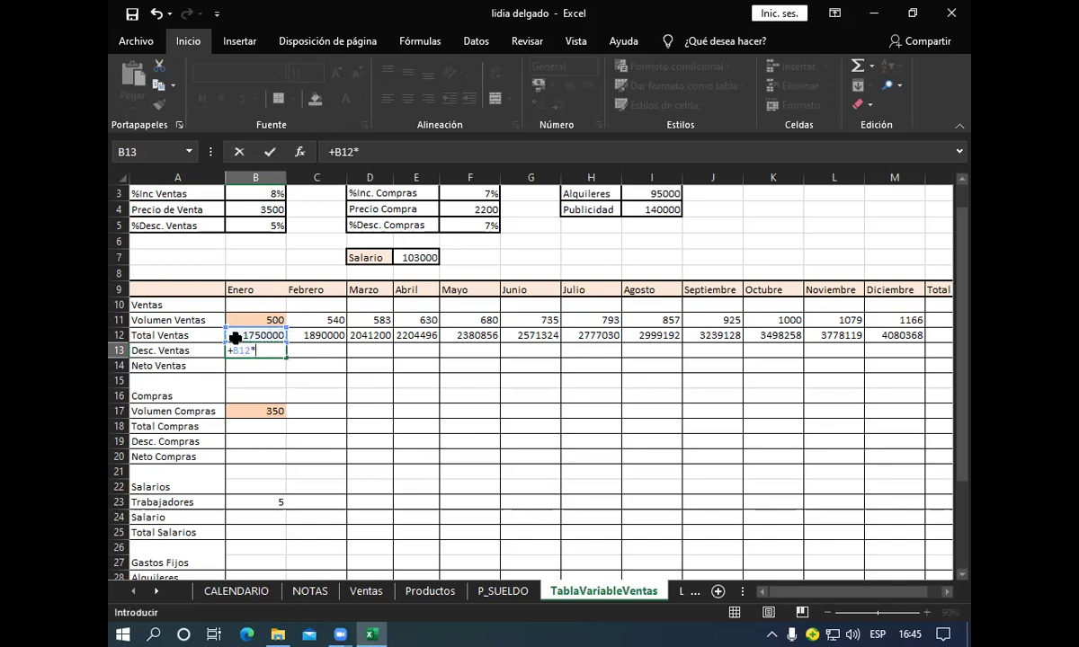
left_click(260, 222)
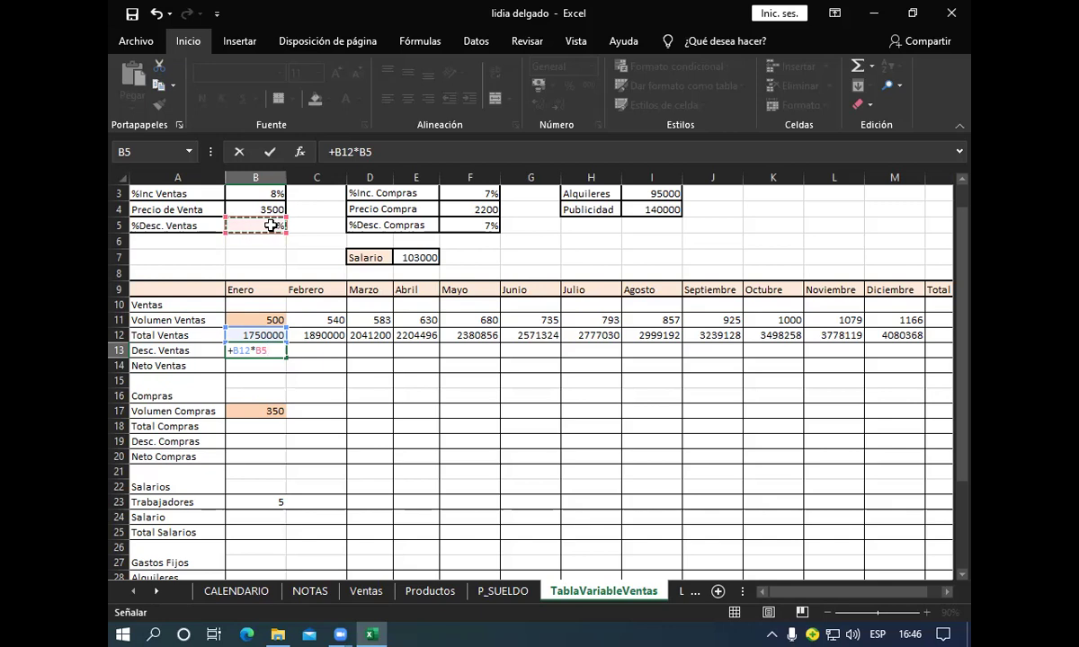
key("F4")
key("Return")
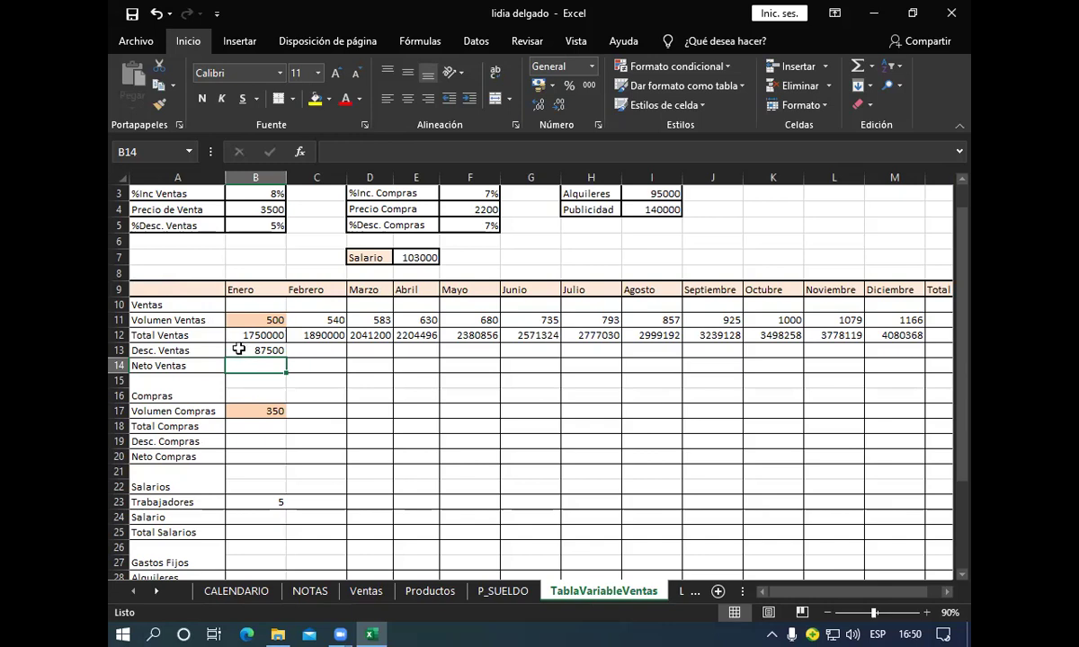
left_click(239, 349)
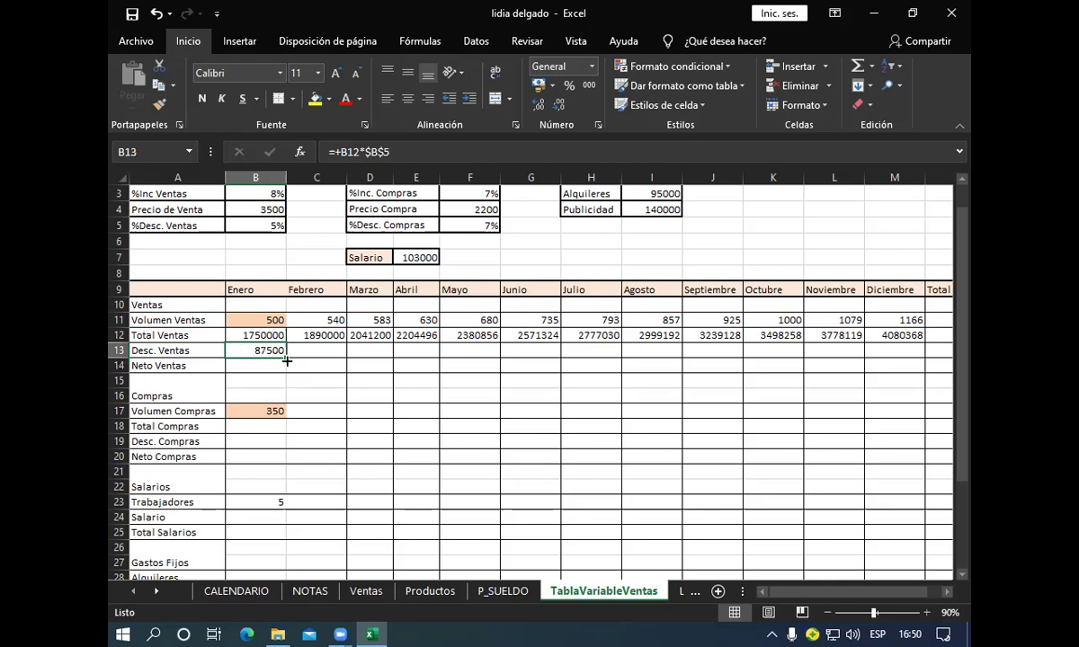
Copy the B13 discount formula across to M13, giving 94500 in February through 204018,41 in December.
left_click_drag(285, 356, 629, 346)
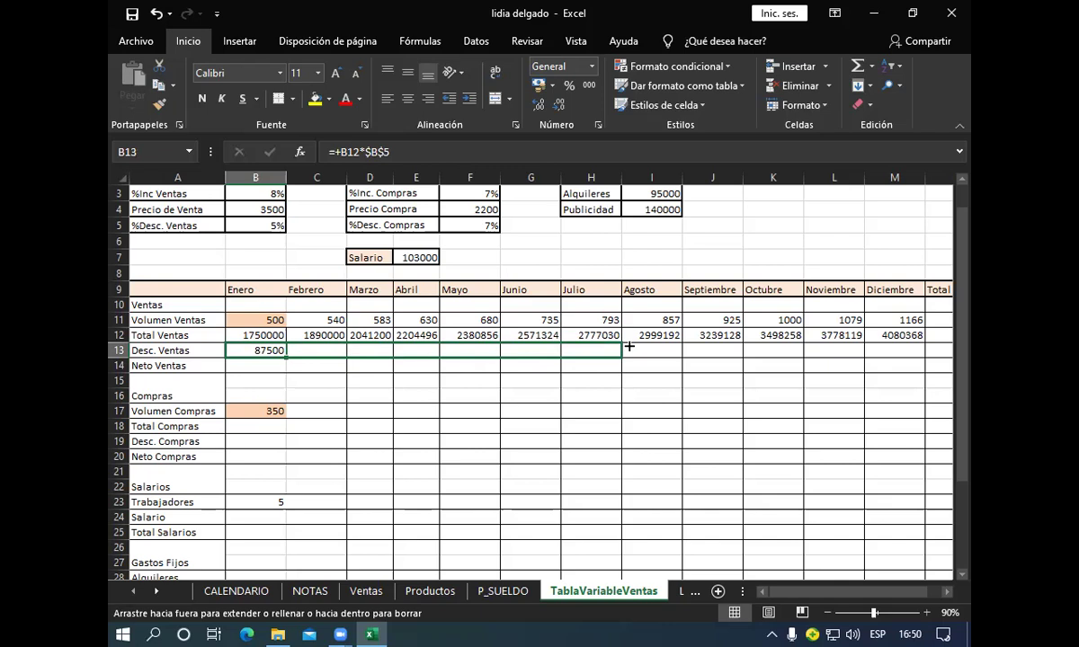
left_click_drag(630, 347, 628, 349)
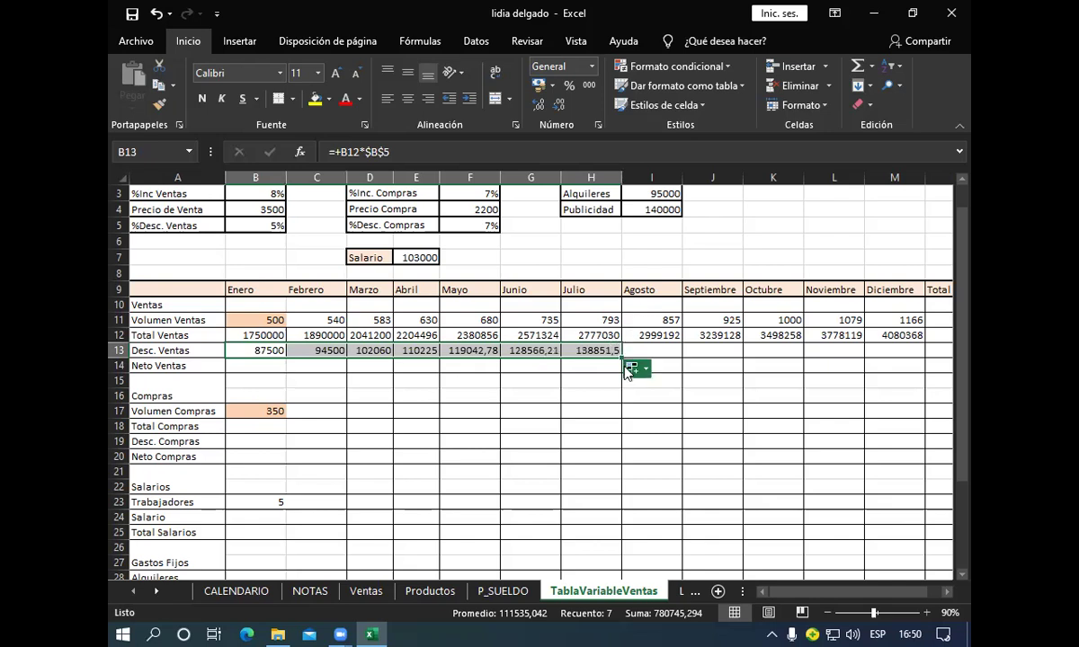
mouse_move(620, 350)
left_mouse_down()
mouse_move(694, 353)
mouse_move(621, 351)
left_mouse_up()
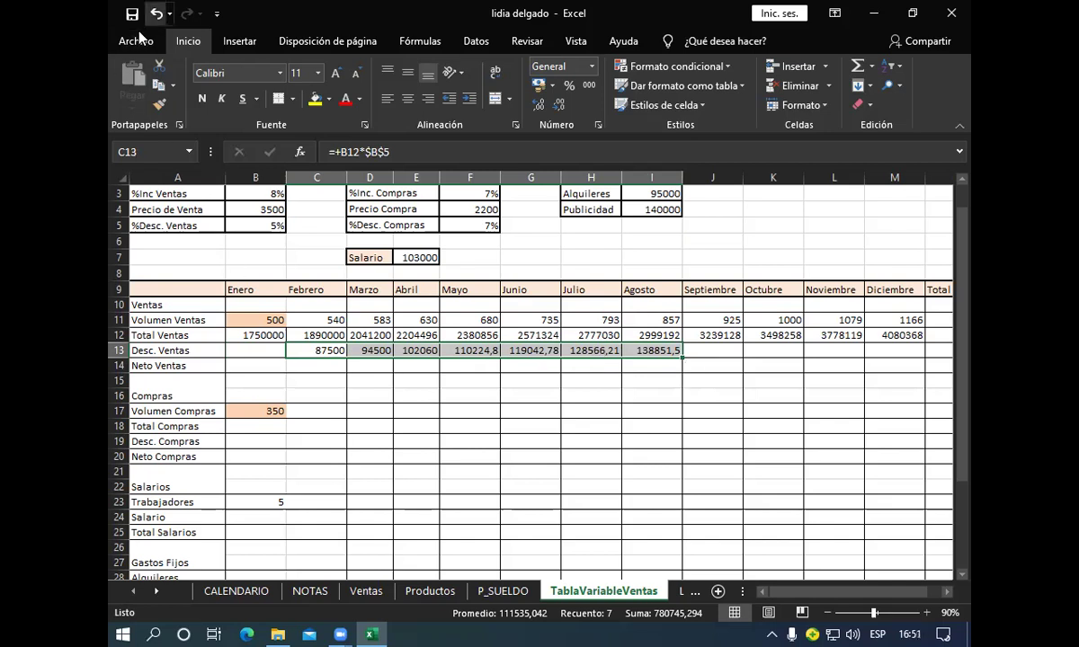
key("ctrl+z")
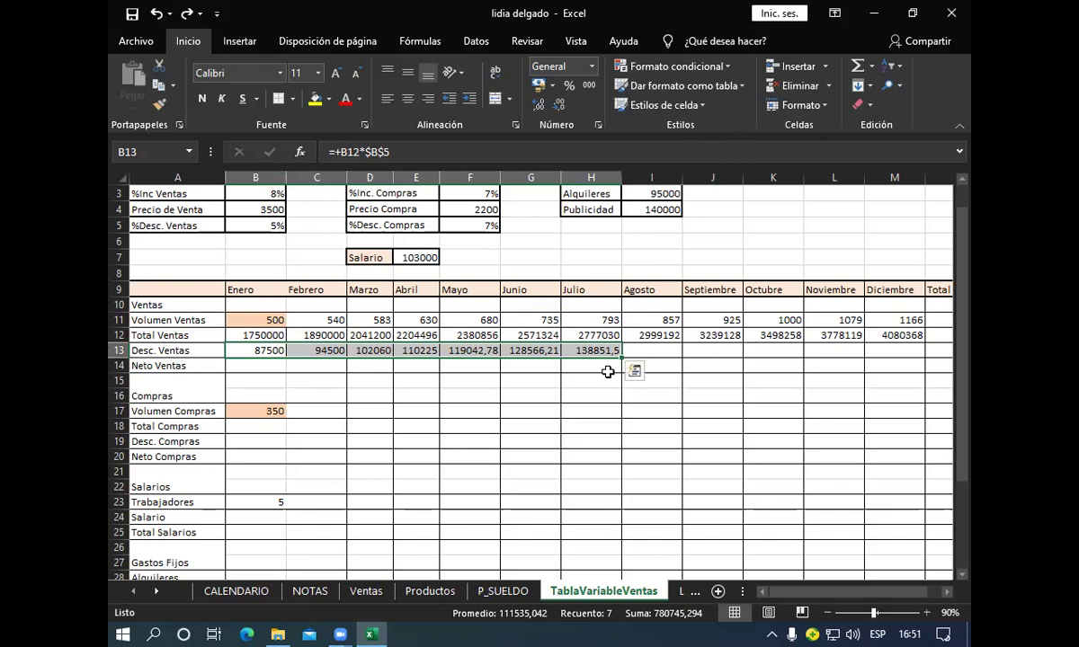
left_click_drag(622, 358, 903, 347)
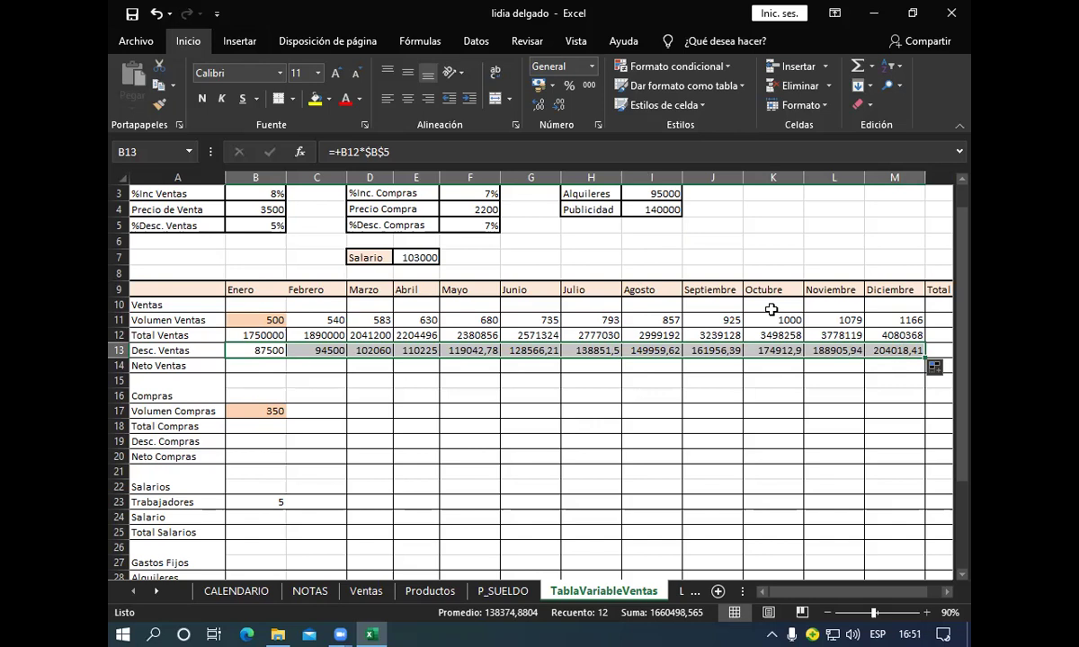
Remove two decimal places from B13:M13 so the discount amounts display as whole numbers.
left_click(556, 107)
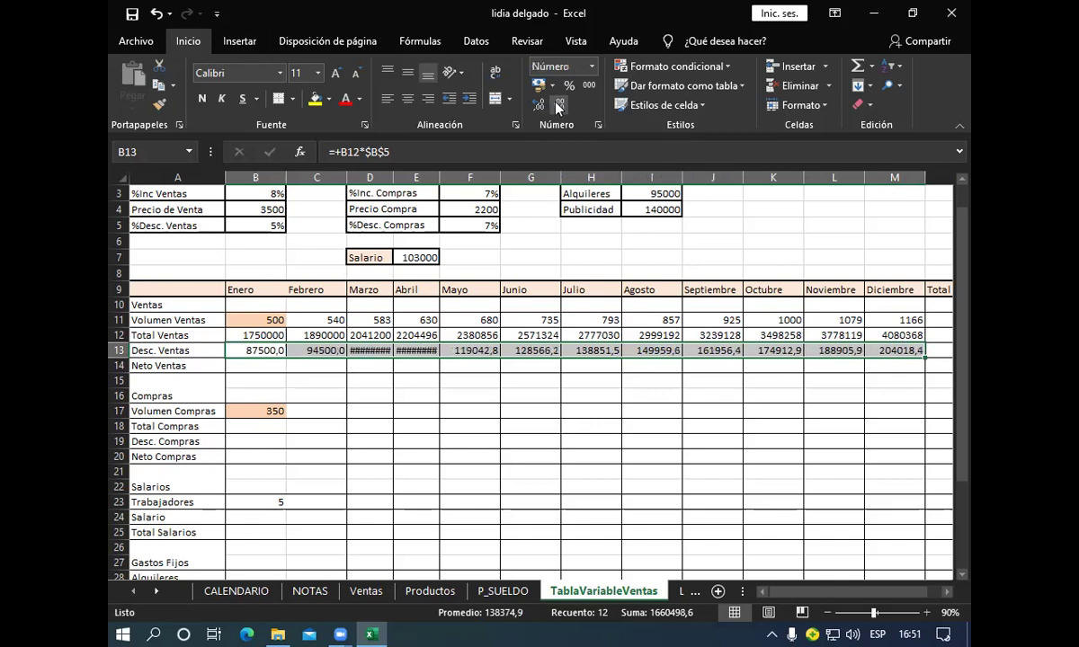
left_click(558, 108)
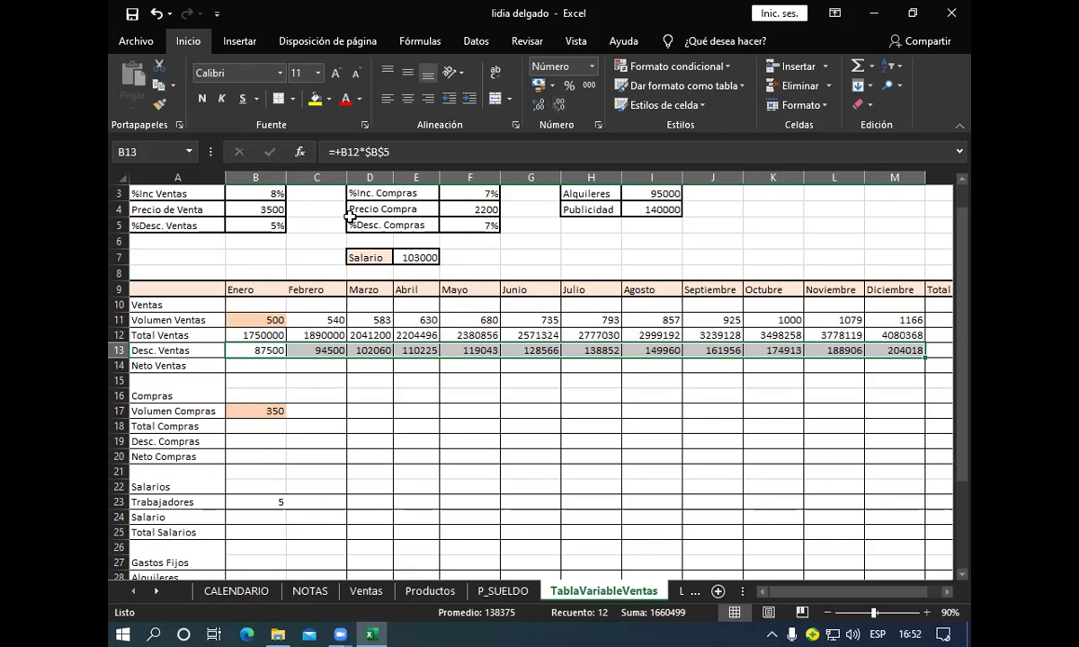
left_click(255, 365)
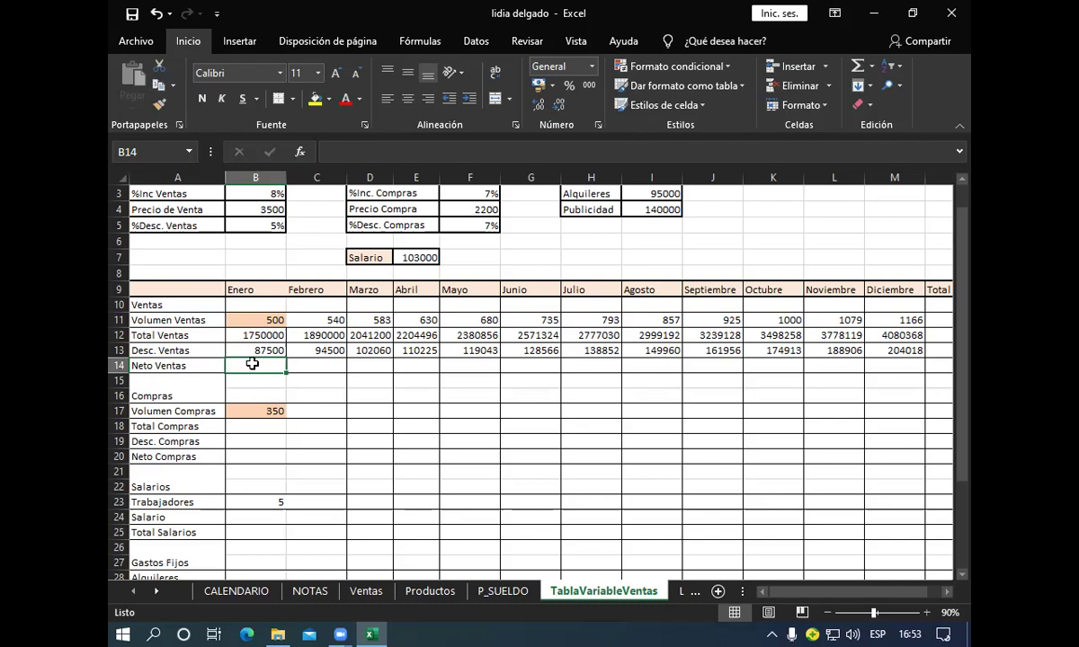
Enter =+B12-B13 in B14 so January's Neto Ventas shows 1662500.
type("+")
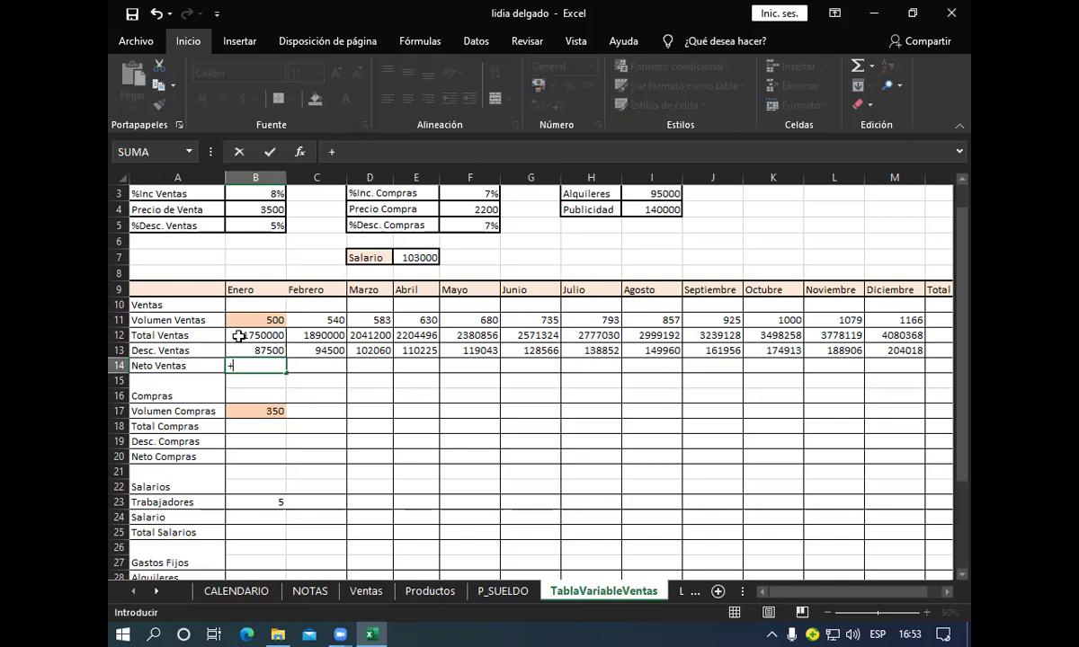
left_click(238, 334)
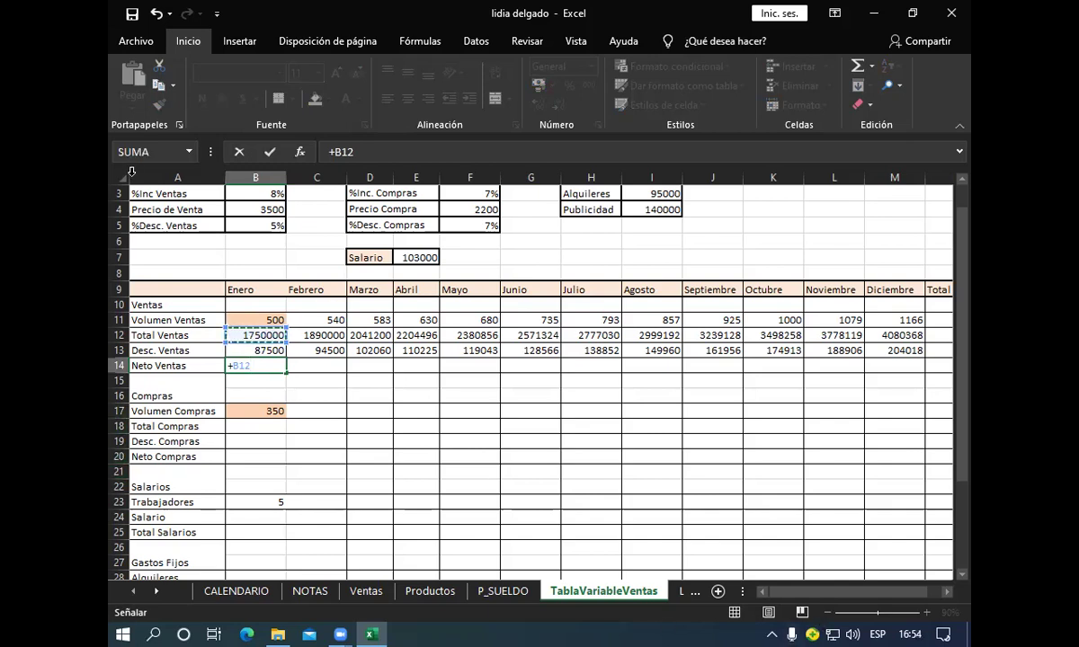
type("-")
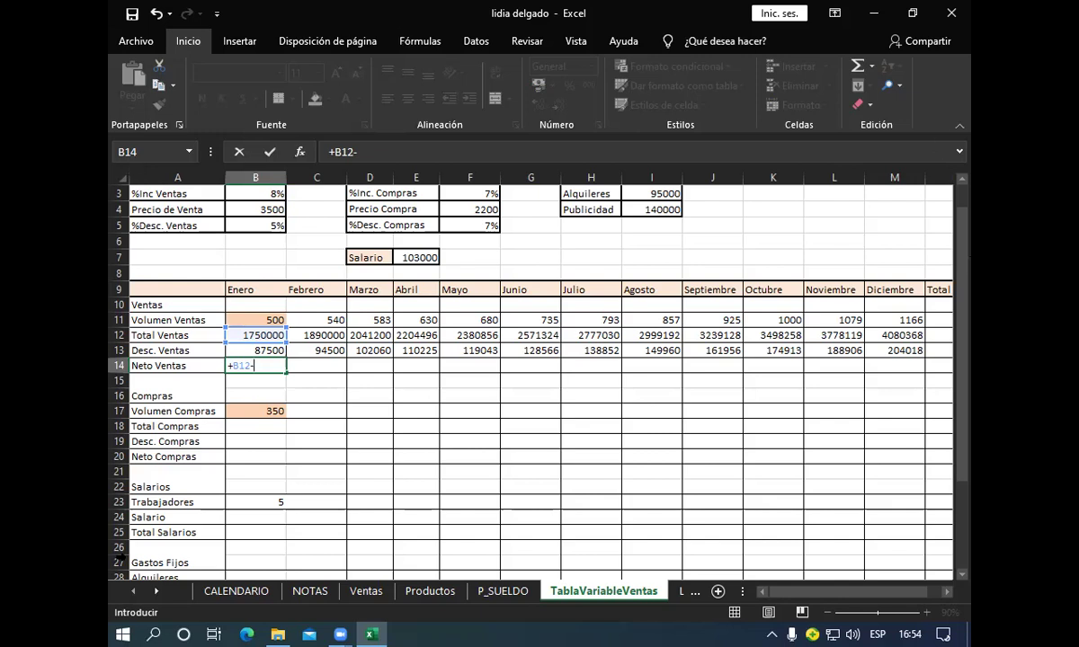
left_click(232, 349)
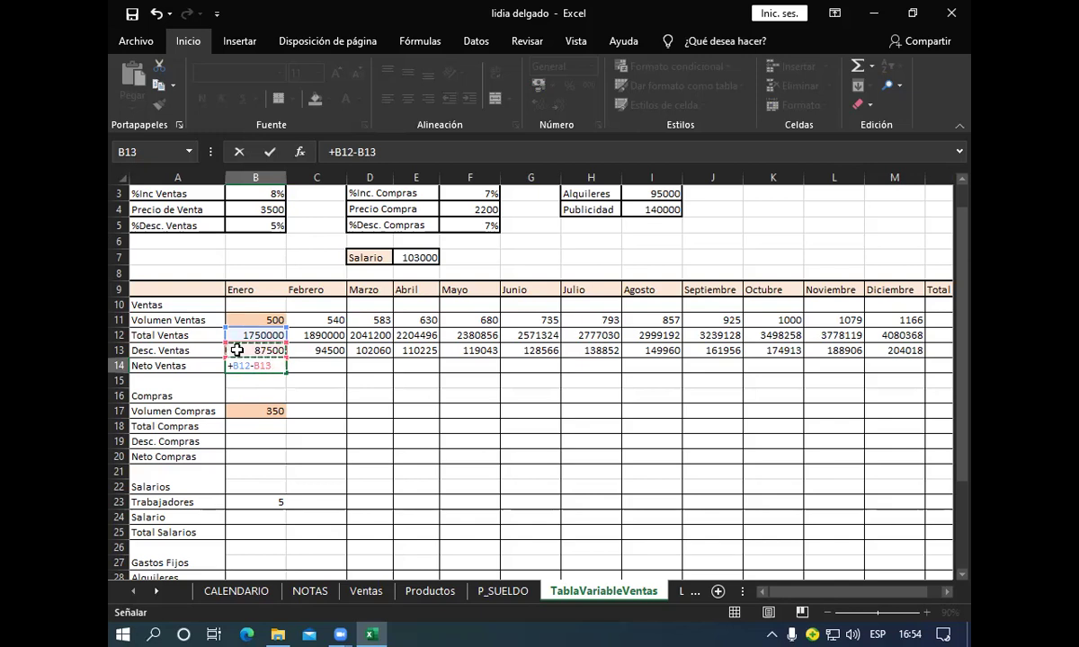
key("Return")
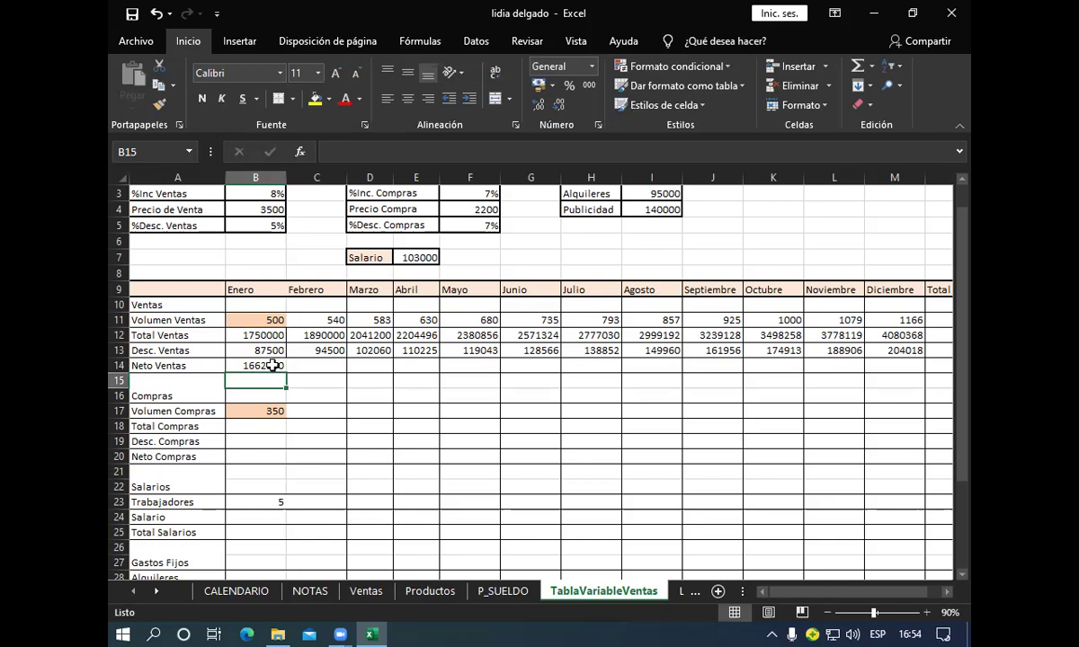
Copy B14's Neto Ventas formula through M14, ending at 3876350 for Diciembre.
left_click(273, 366)
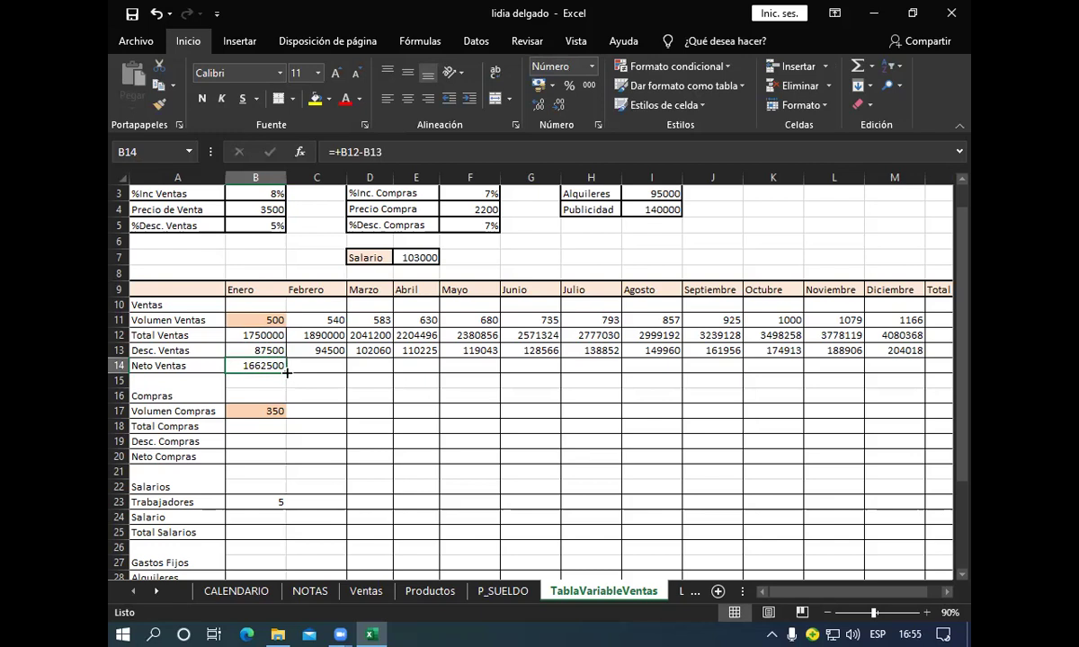
left_click_drag(286, 372, 506, 370)
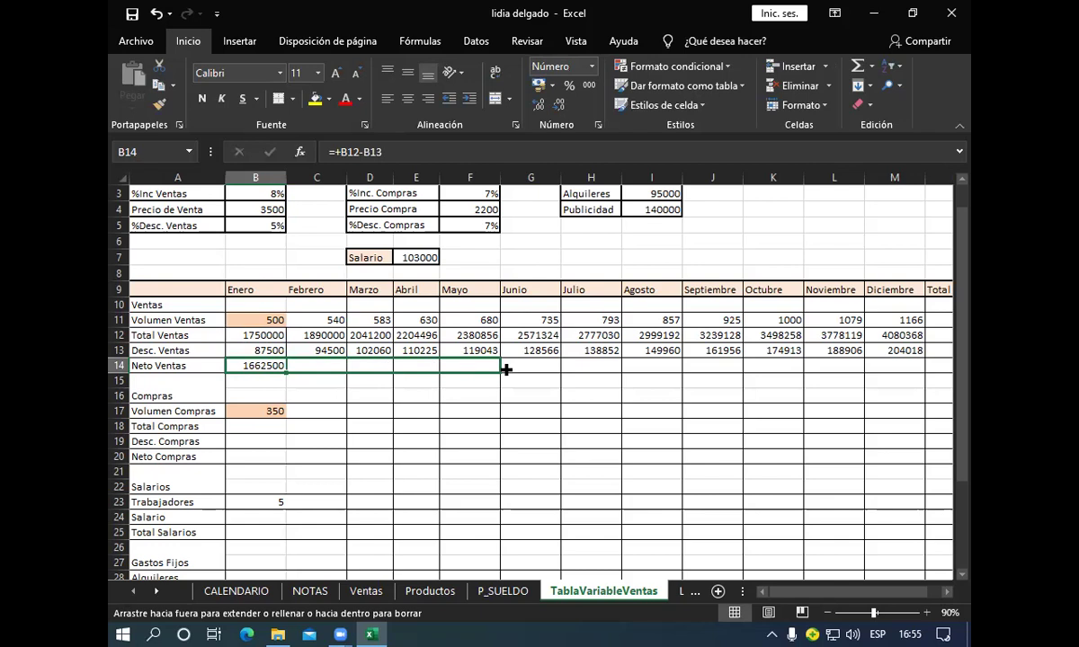
left_click_drag(506, 370, 511, 367)
left_click_drag(511, 368, 510, 368)
left_click_drag(511, 367, 562, 372)
left_click_drag(562, 371, 926, 357)
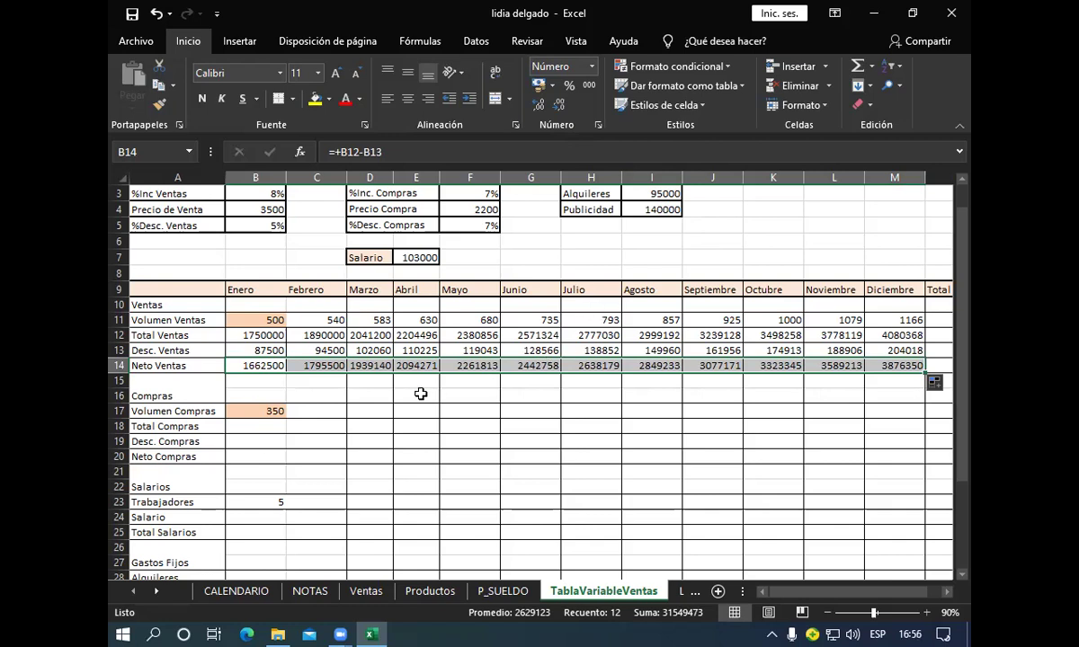
left_click(251, 396)
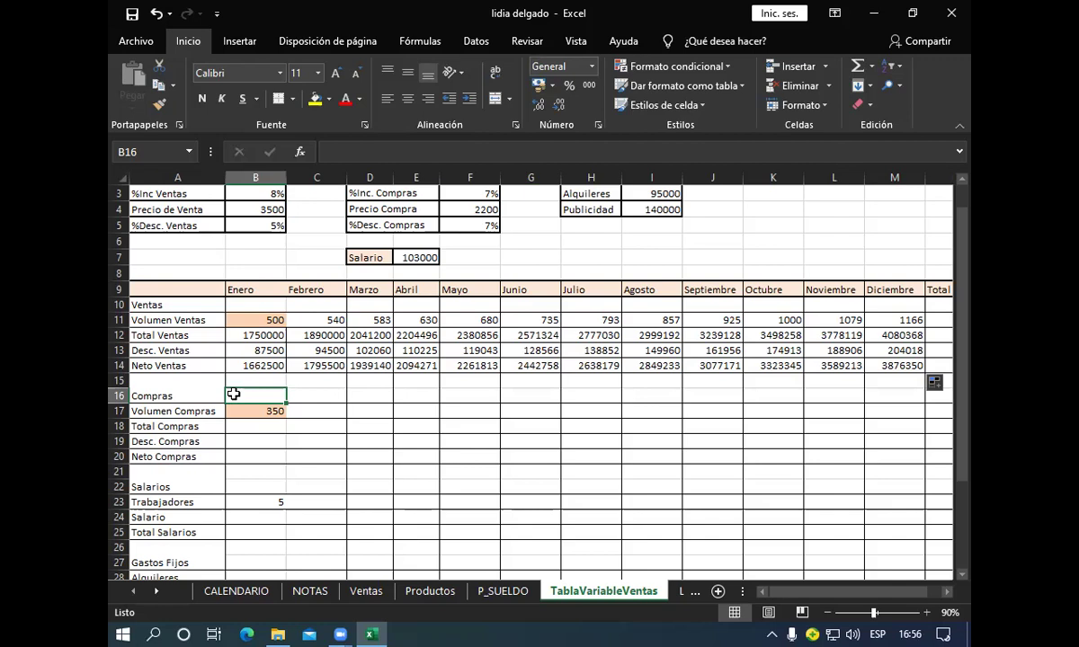
Enter =+B17*$F$3+B17 in C17 so February's Volumen Compras shows 375.
left_click(306, 409)
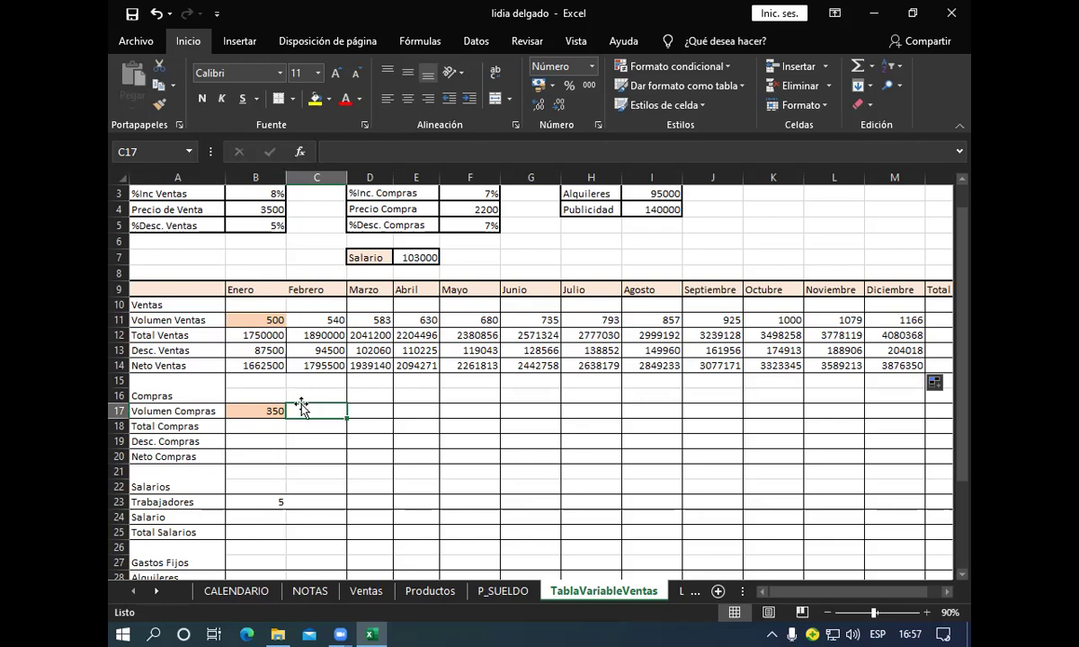
type("+")
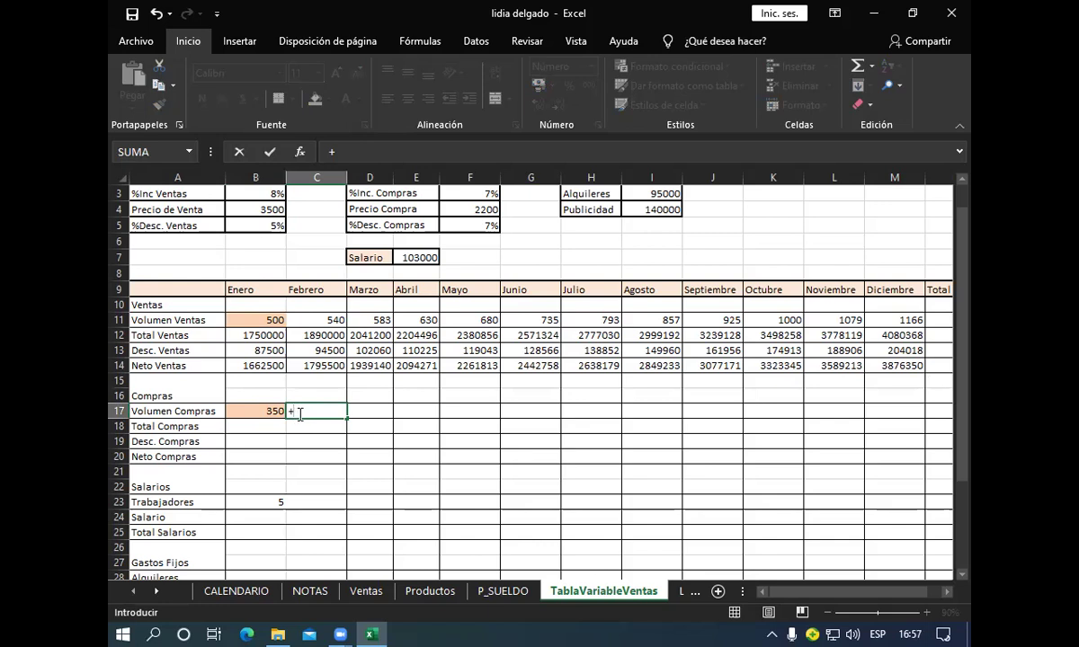
left_click(255, 410)
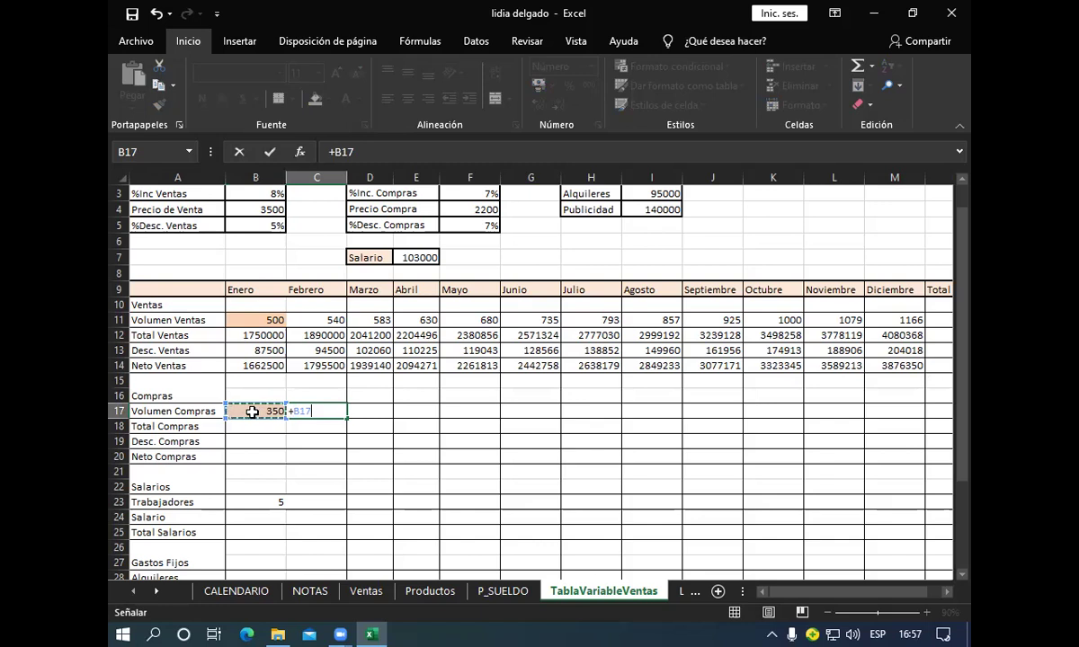
type("*")
left_click(467, 192)
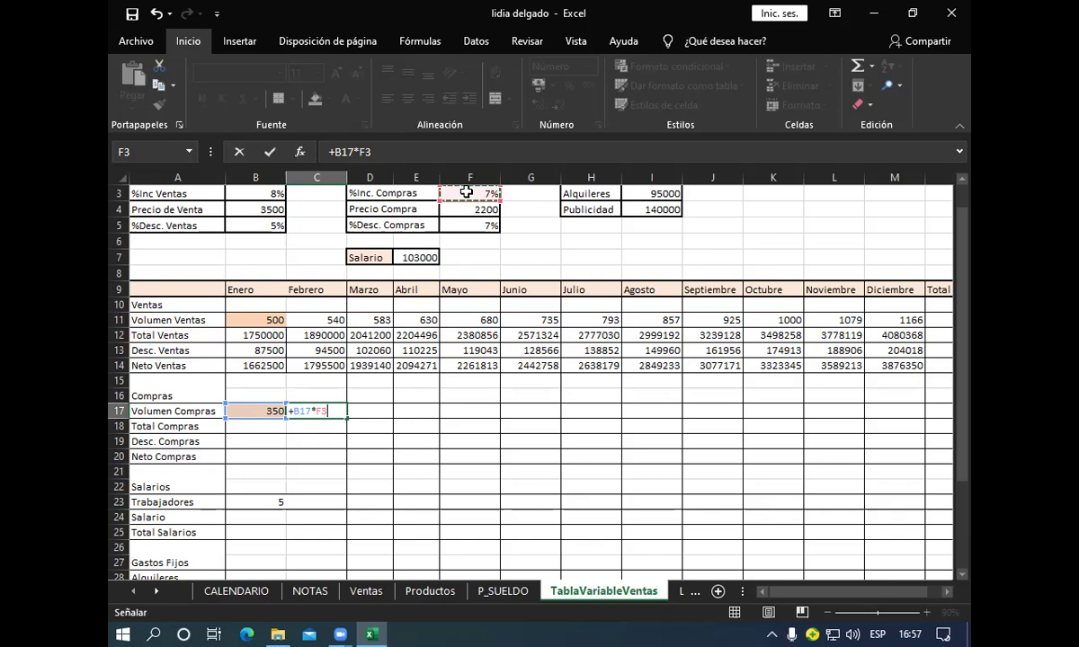
key("F4")
type("+")
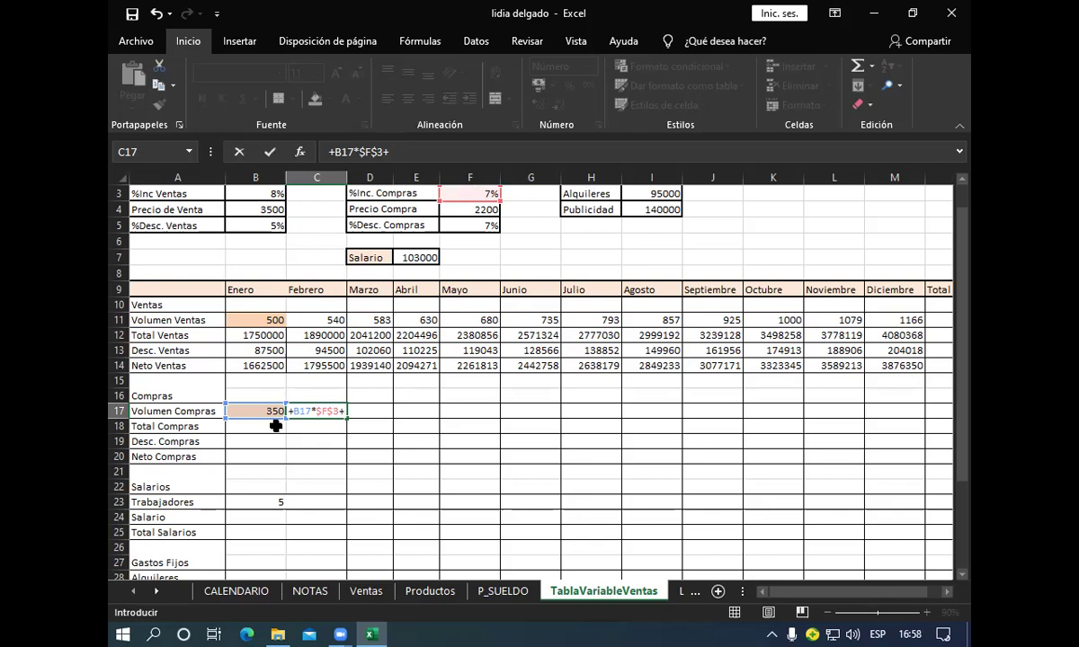
left_click(255, 413)
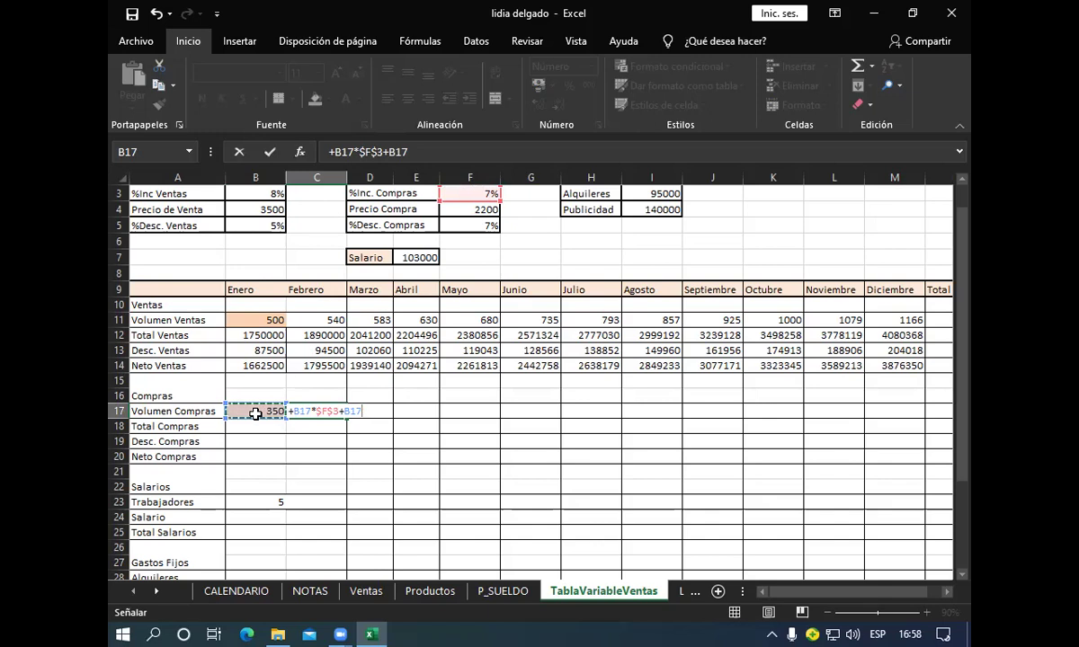
key("Return")
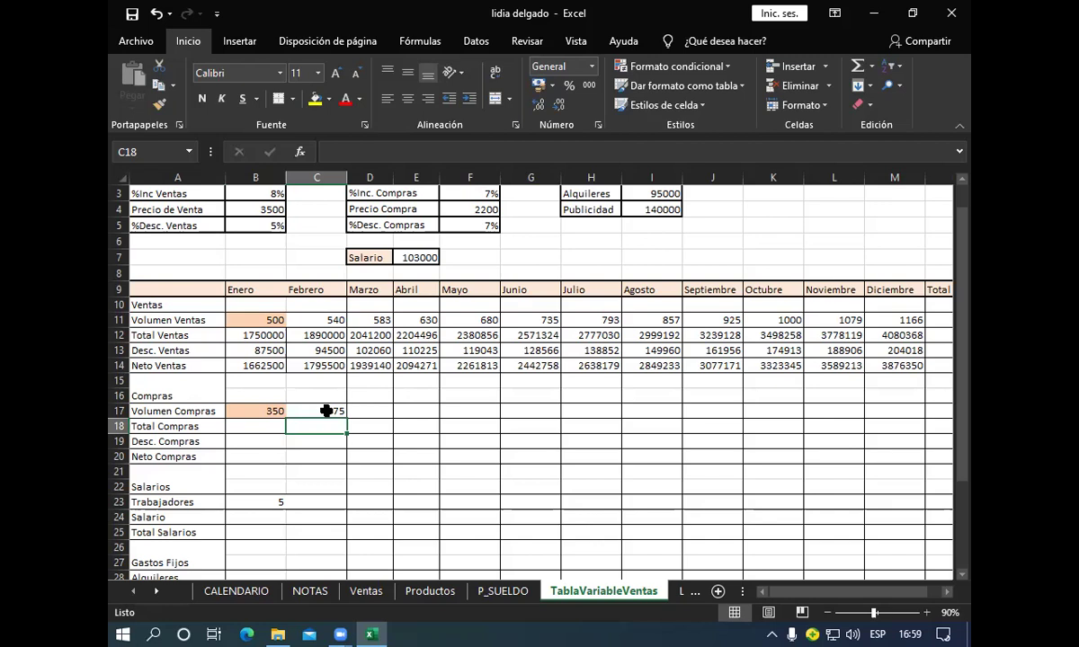
Copy C17's Volumen Compras formula through M17, ending at 737 for Diciembre.
left_click(331, 411)
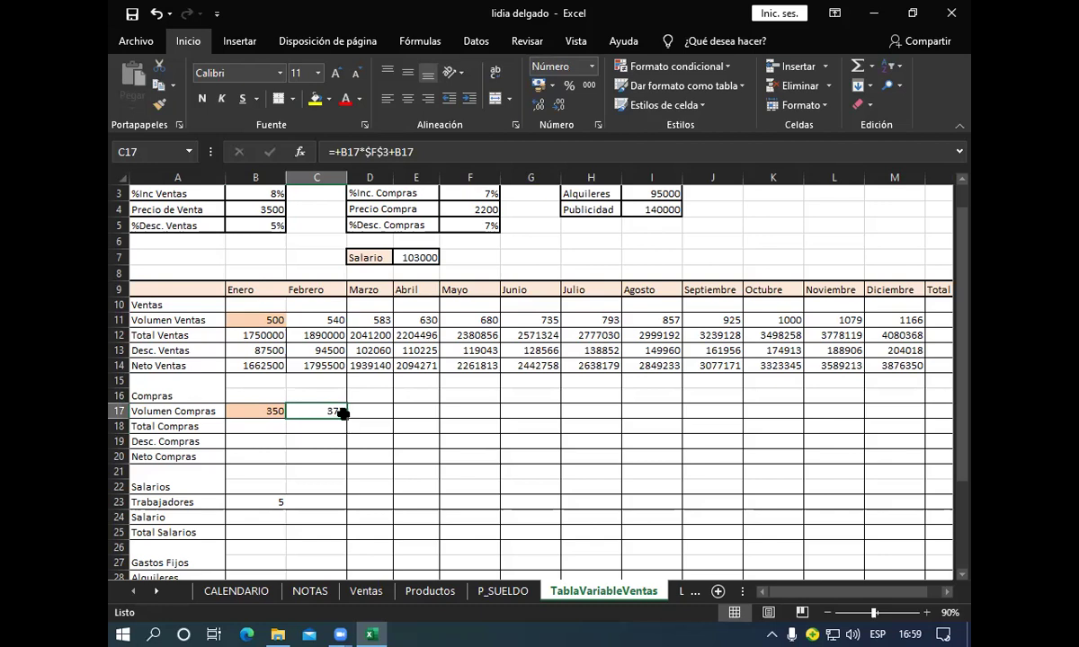
left_click_drag(345, 419, 897, 412)
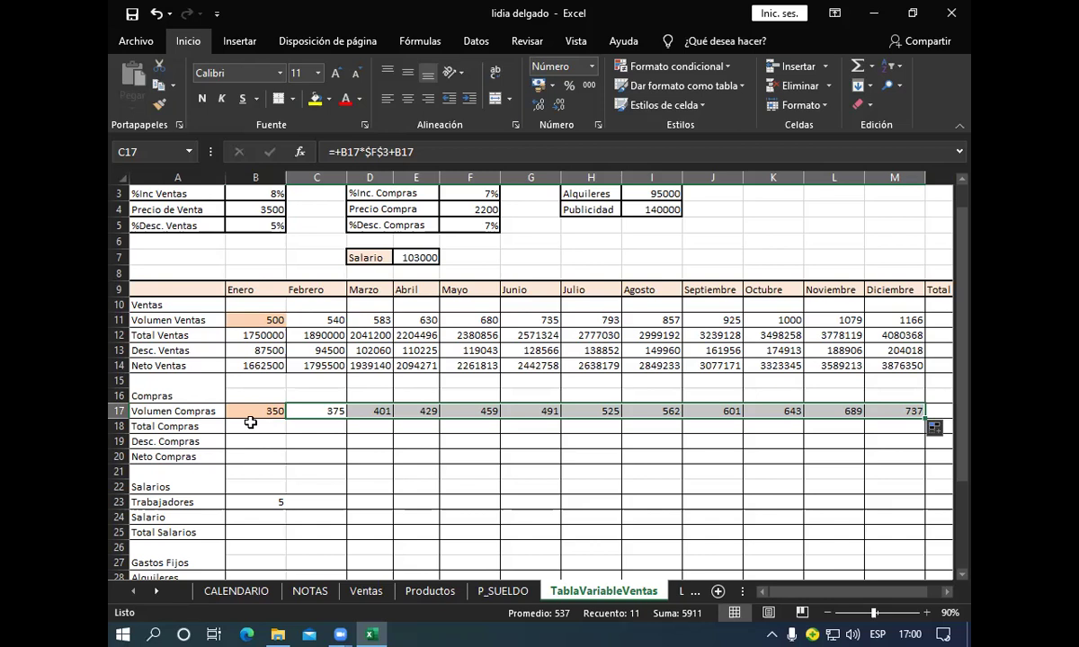
Enter =+B17*$F$4 in B18, giving January Total Compras of 770000.
left_click(250, 422)
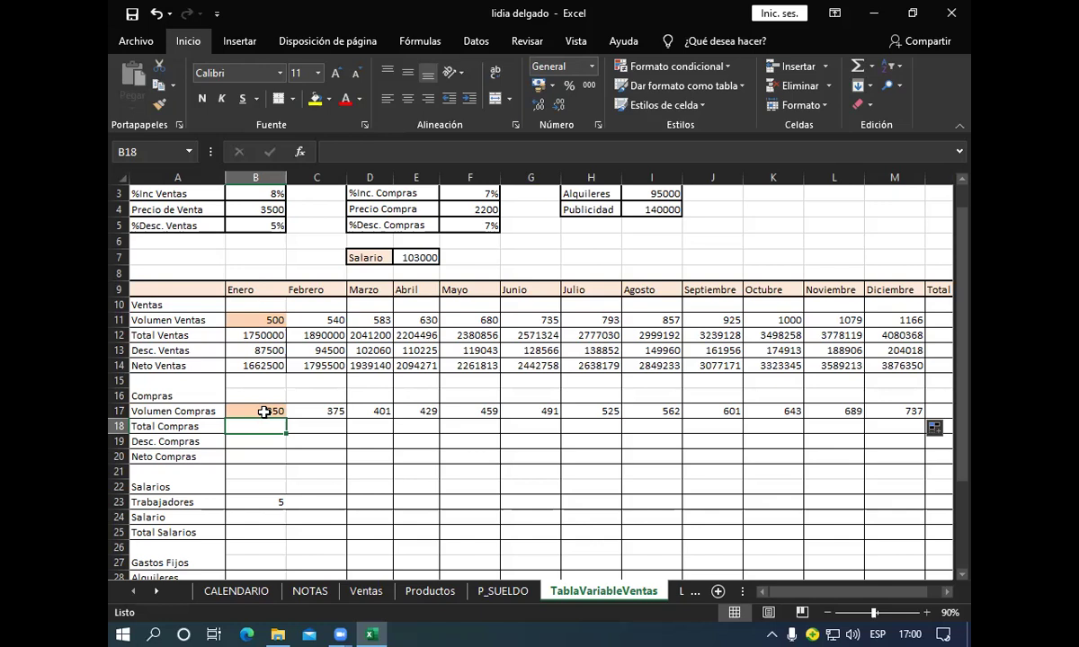
type("+")
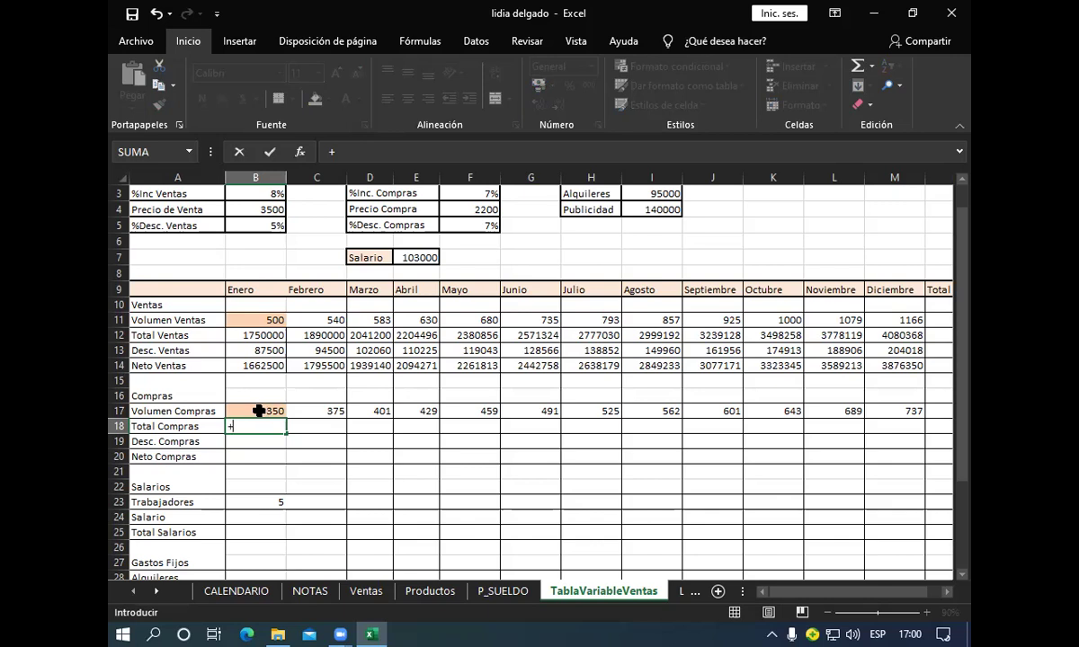
left_click(258, 410)
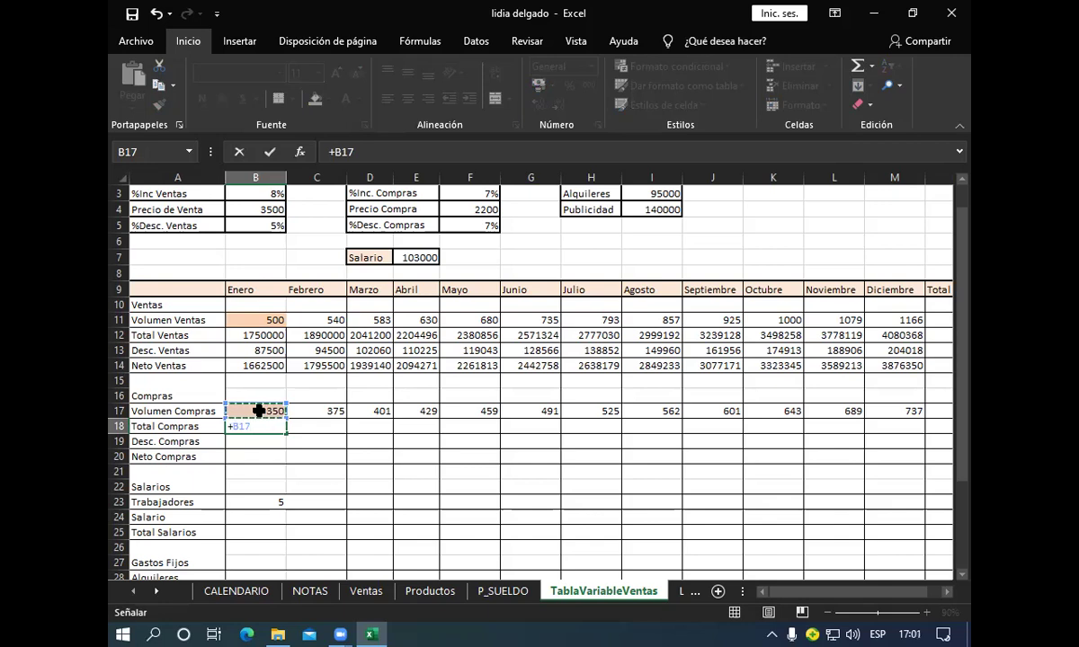
type("*")
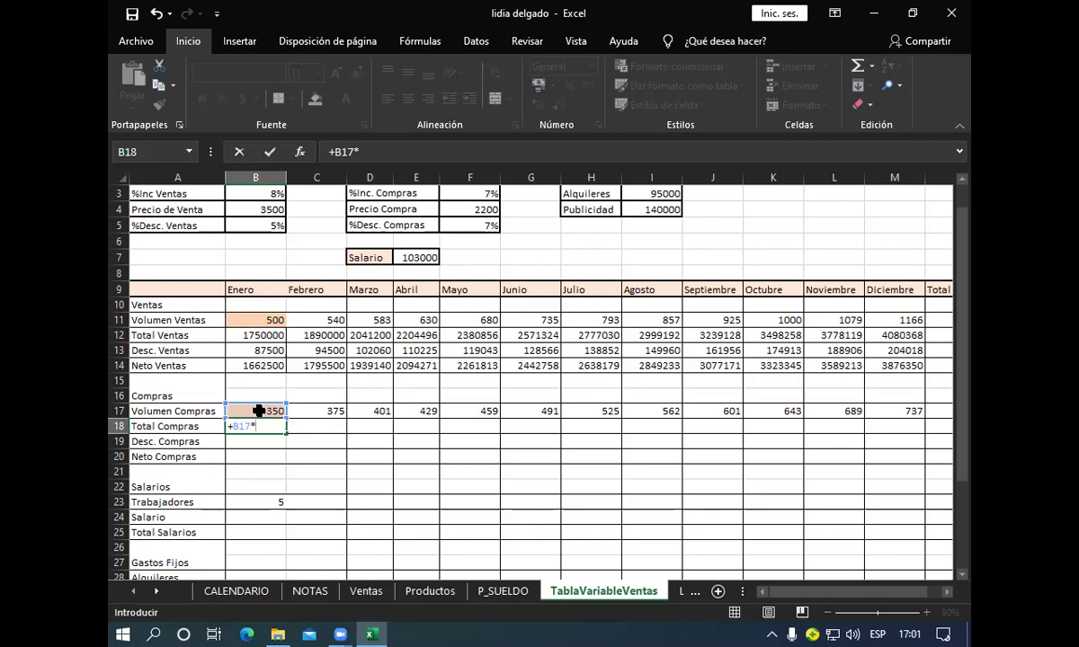
left_click(457, 210)
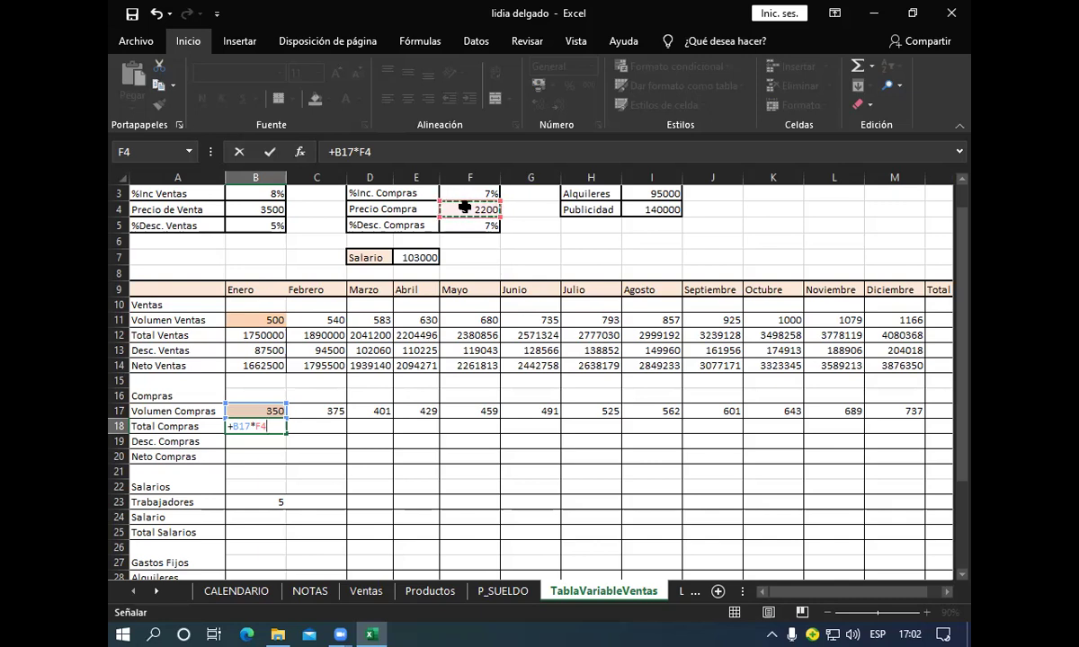
key("F4")
key("Return")
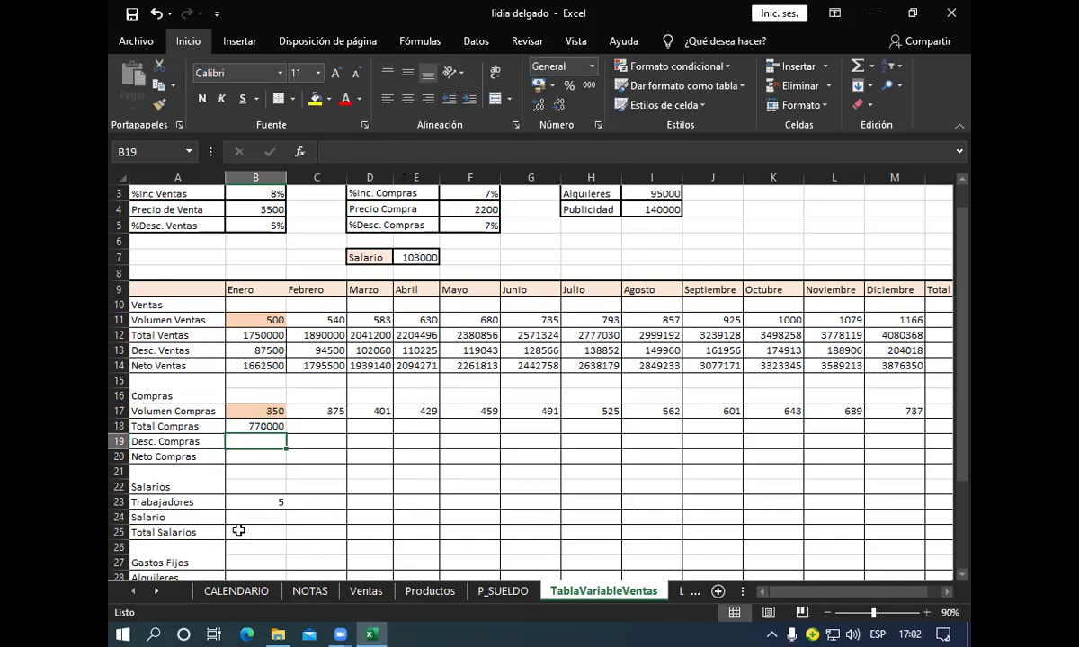
Copy the Total Compras formula to M18 without decimals, ending at 1620736.
left_click(274, 426)
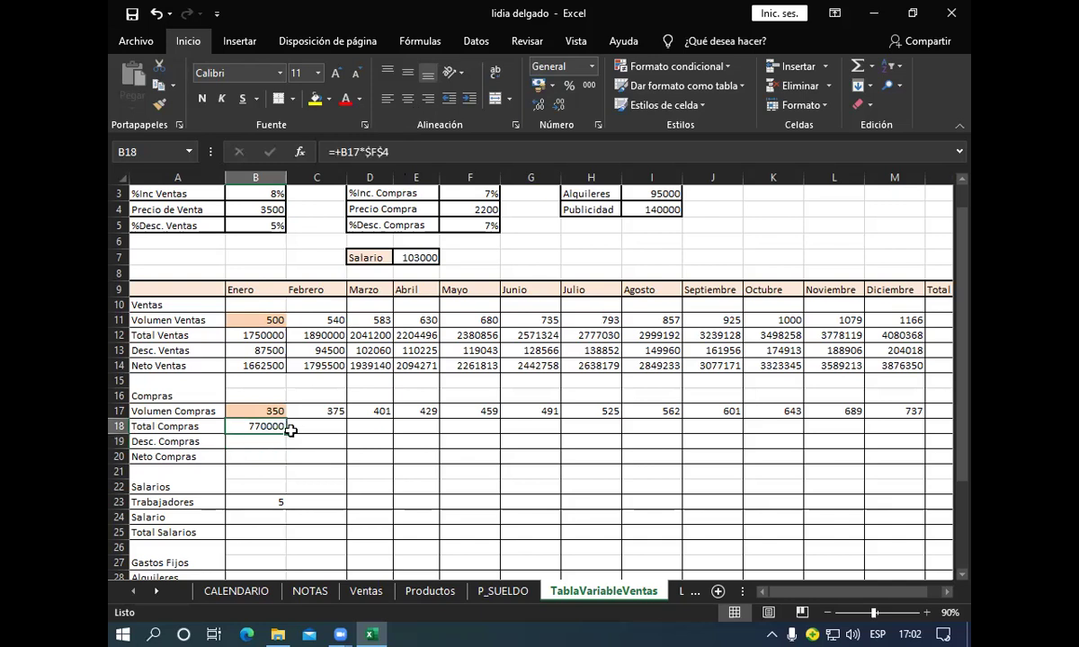
left_click_drag(286, 434, 895, 427)
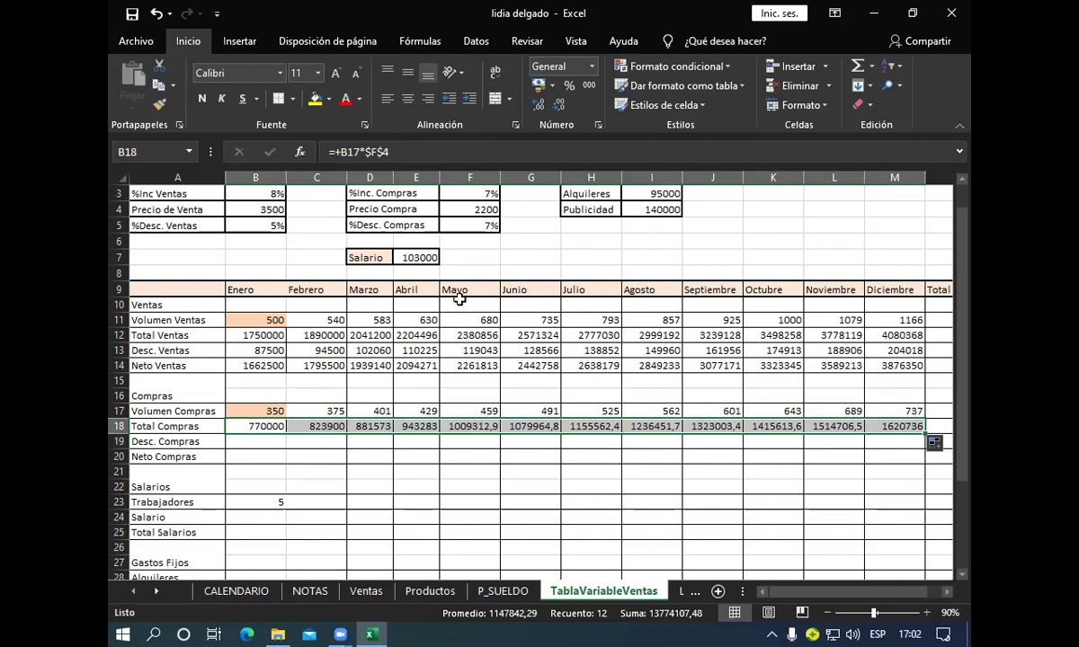
left_click(559, 105)
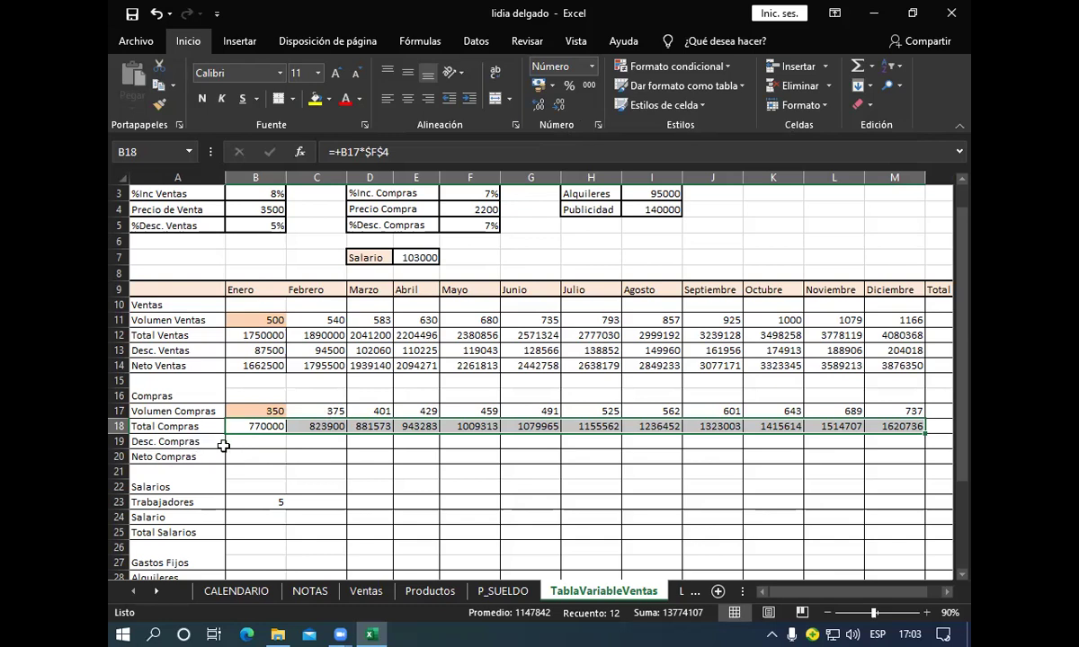
left_click(231, 441)
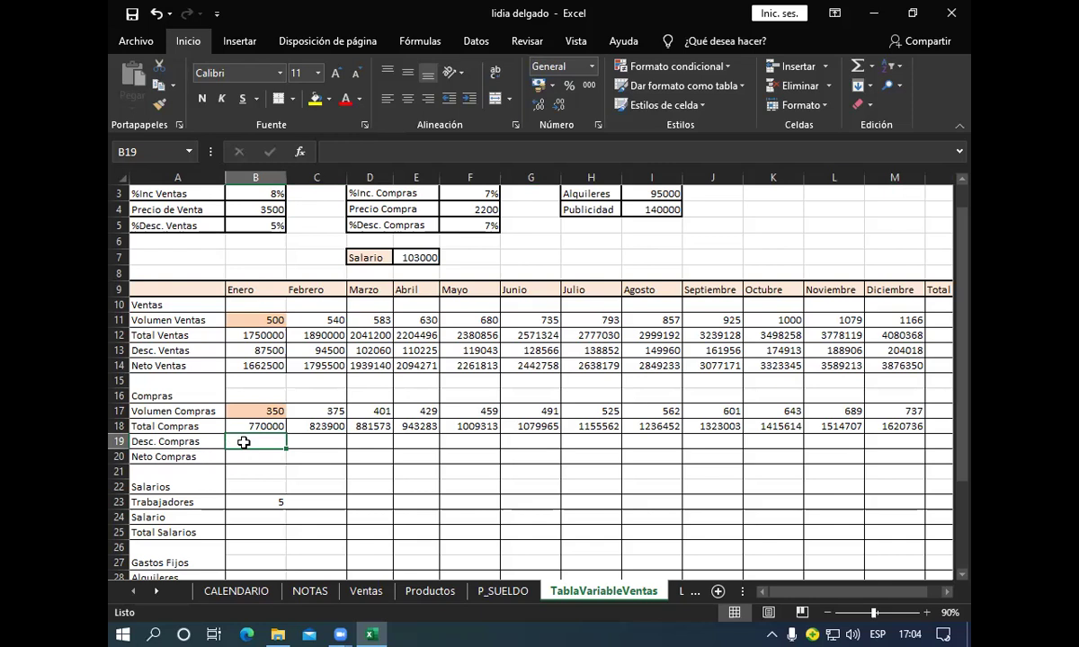
Enter =+B18*$F$5 in B19, giving January Desc. Compras of 53900.
type("+")
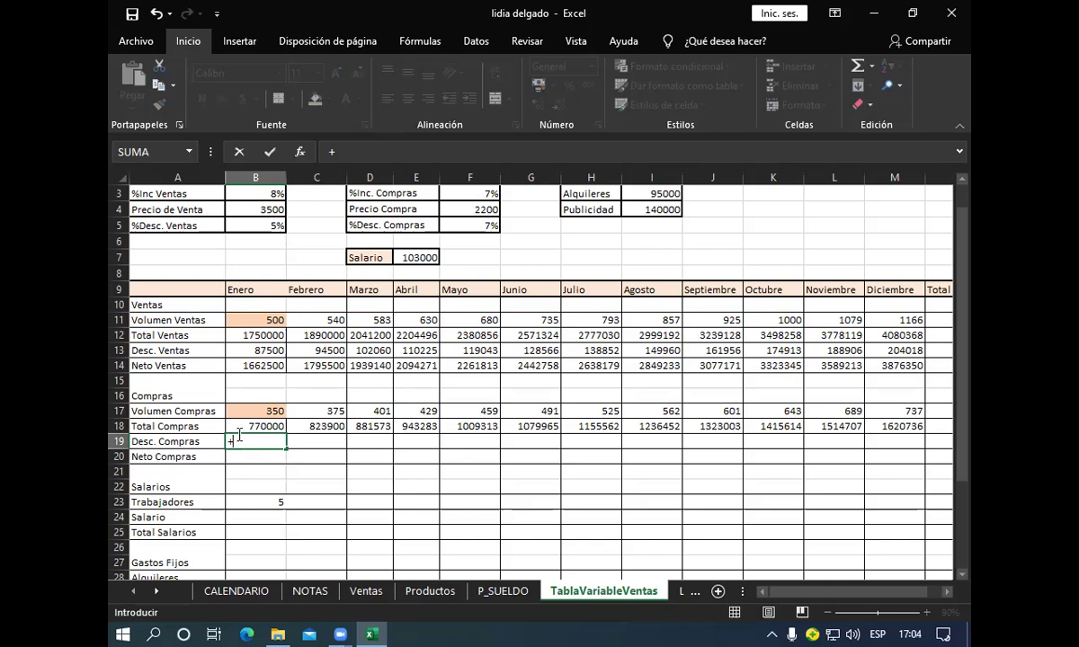
left_click(233, 427)
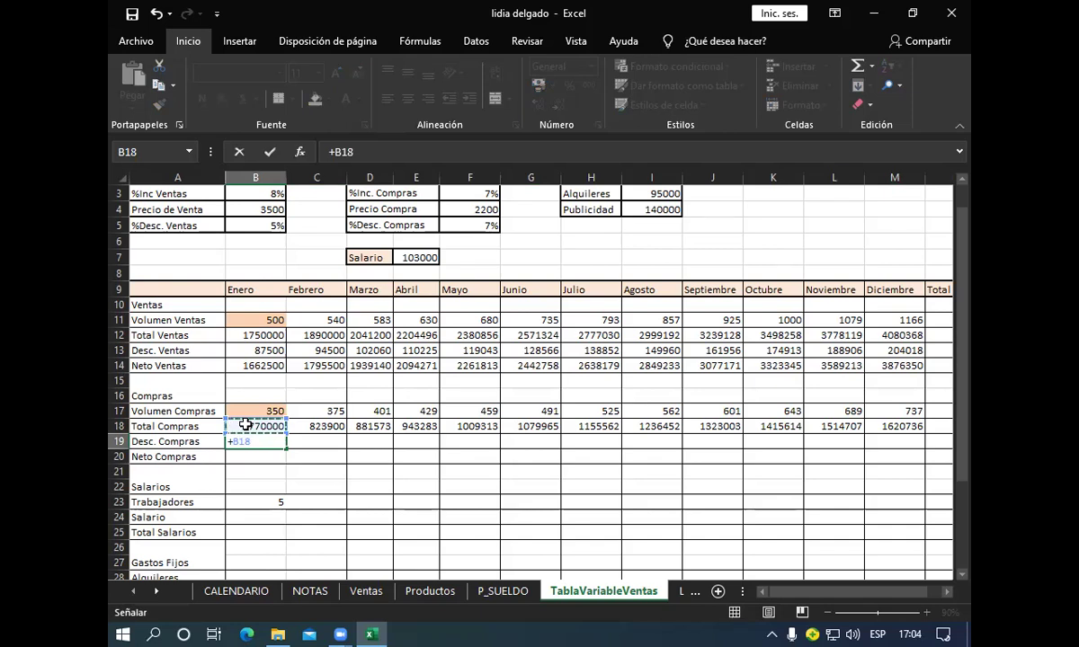
type("*")
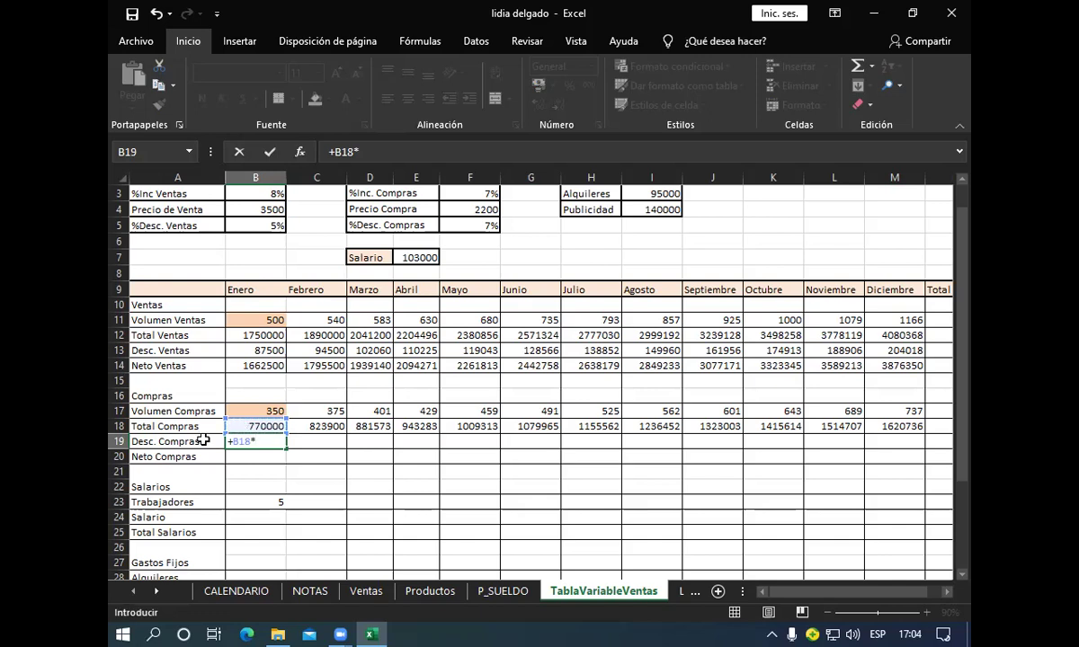
left_click(464, 229)
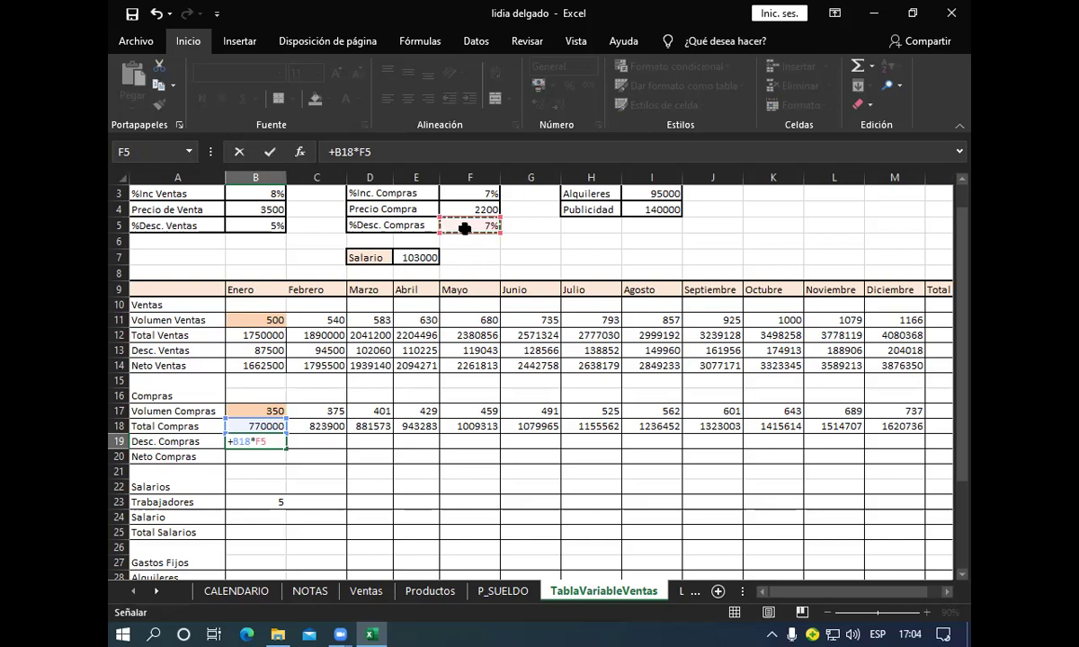
key("F4")
key("Return")
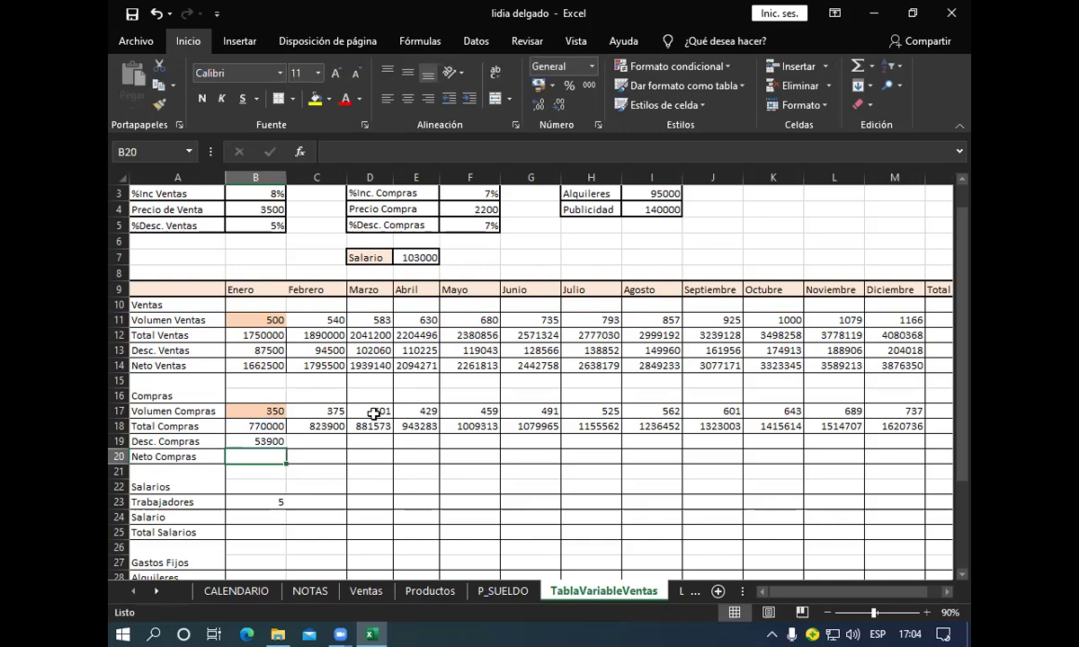
left_click(271, 442)
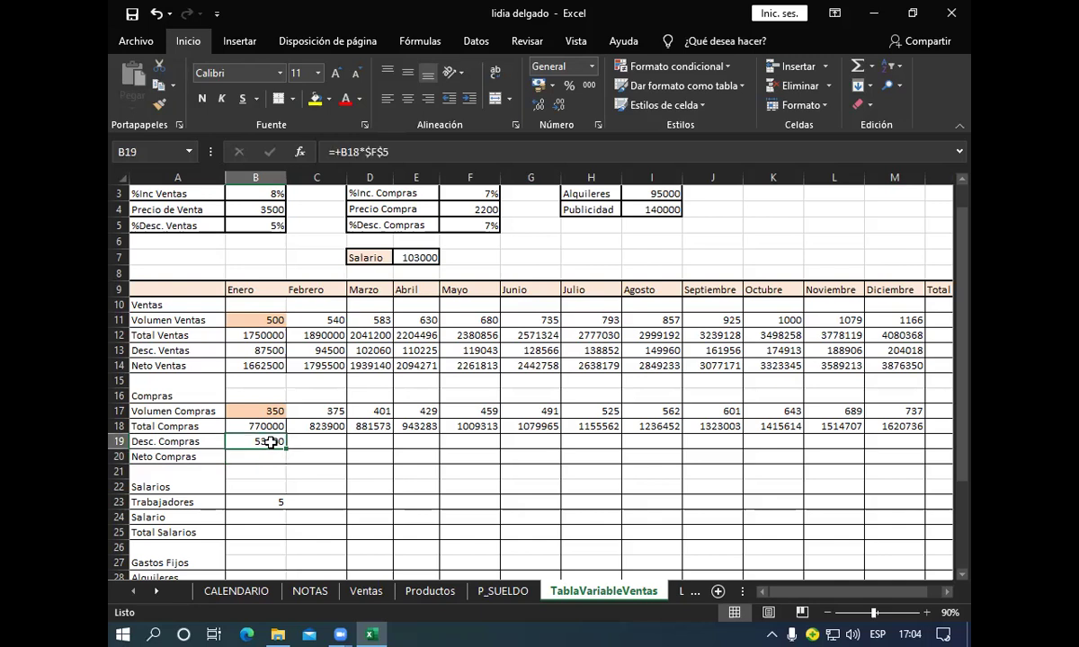
Copy the Desc. Compras formula to M19 as whole numbers, ending at 113452.
left_click_drag(284, 451, 903, 442)
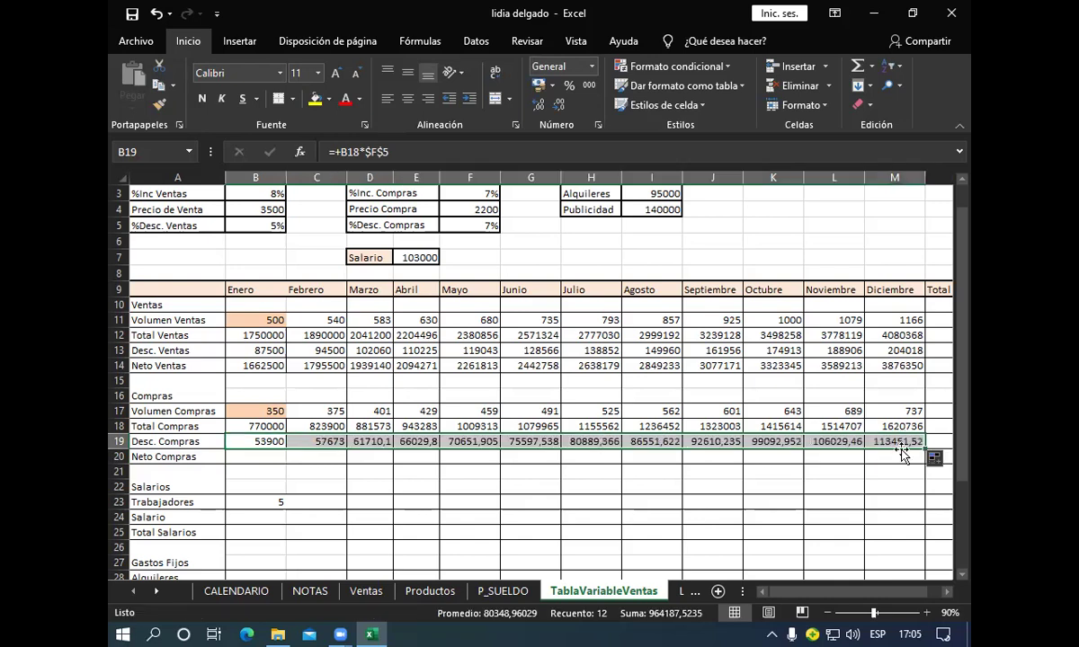
left_click(558, 107)
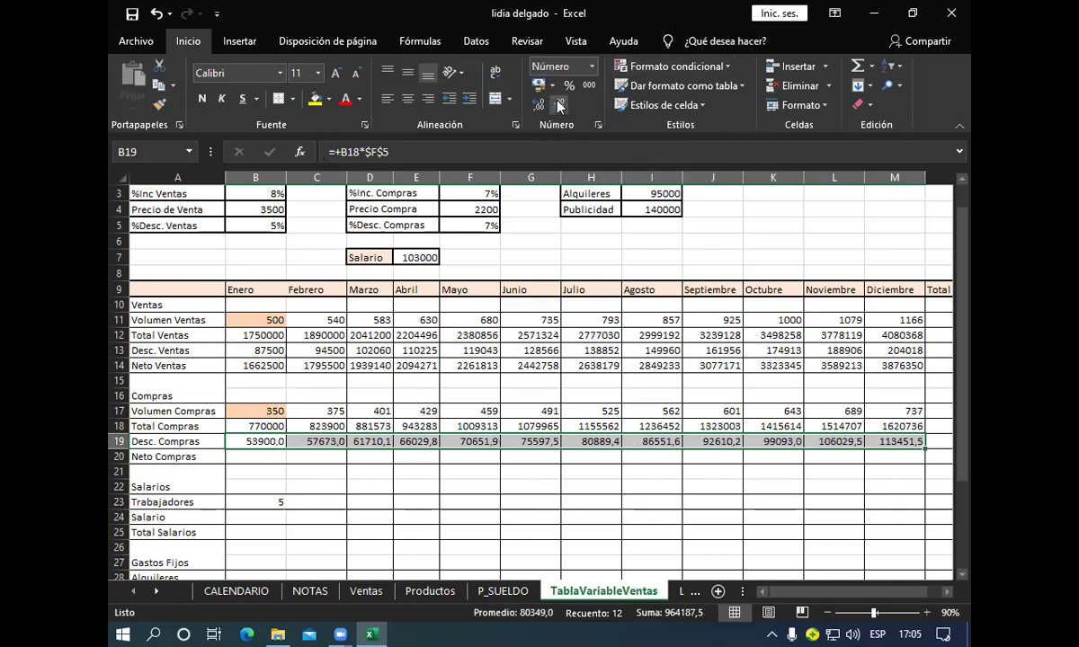
left_click(557, 106)
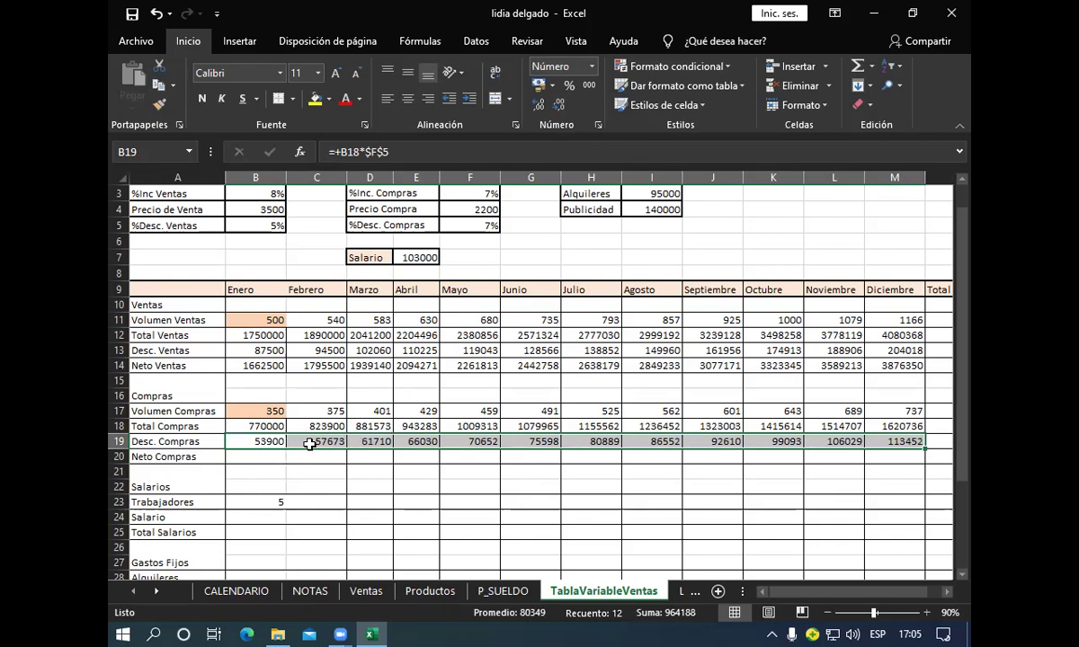
left_click(268, 456)
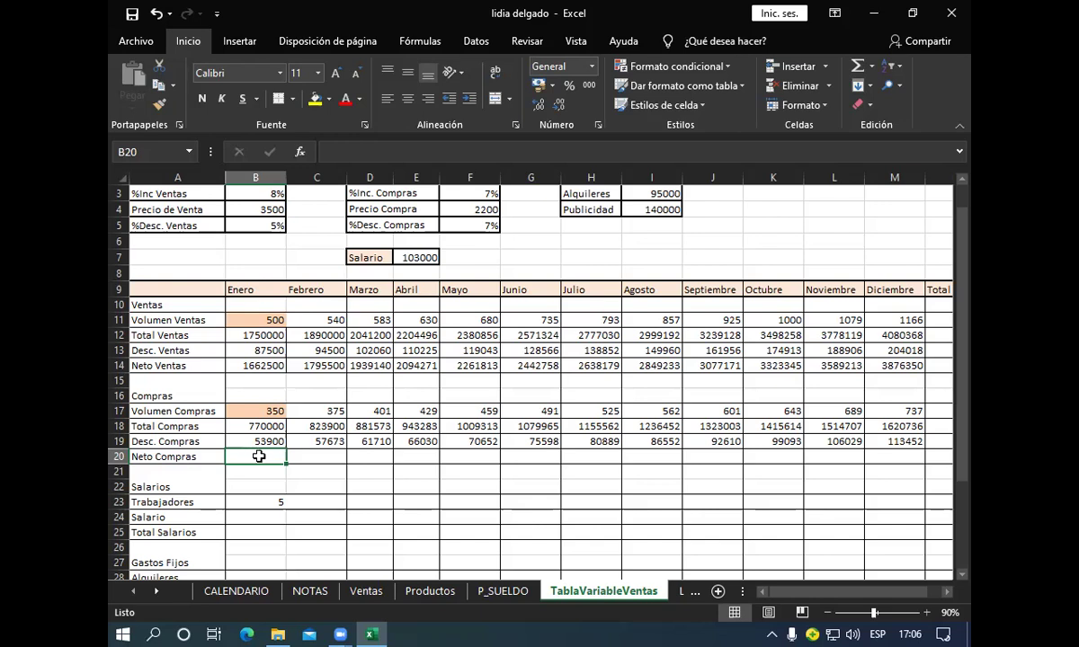
Enter =+B18-B19 in B20 and copy it to M20, giving 716100 to 1507284.
type("+")
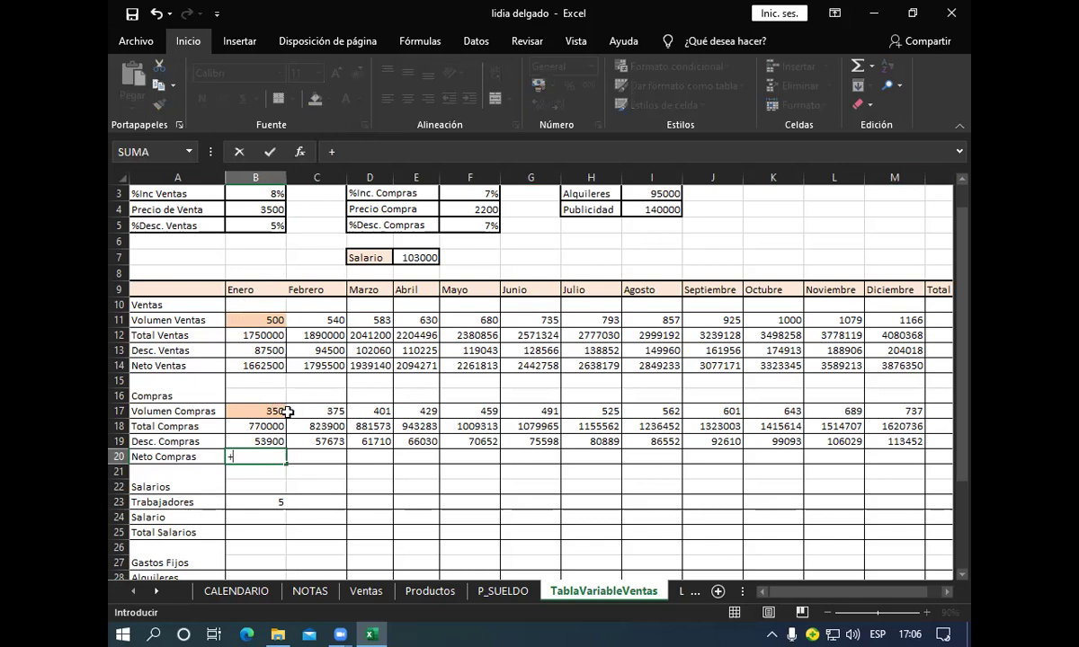
left_click(242, 426)
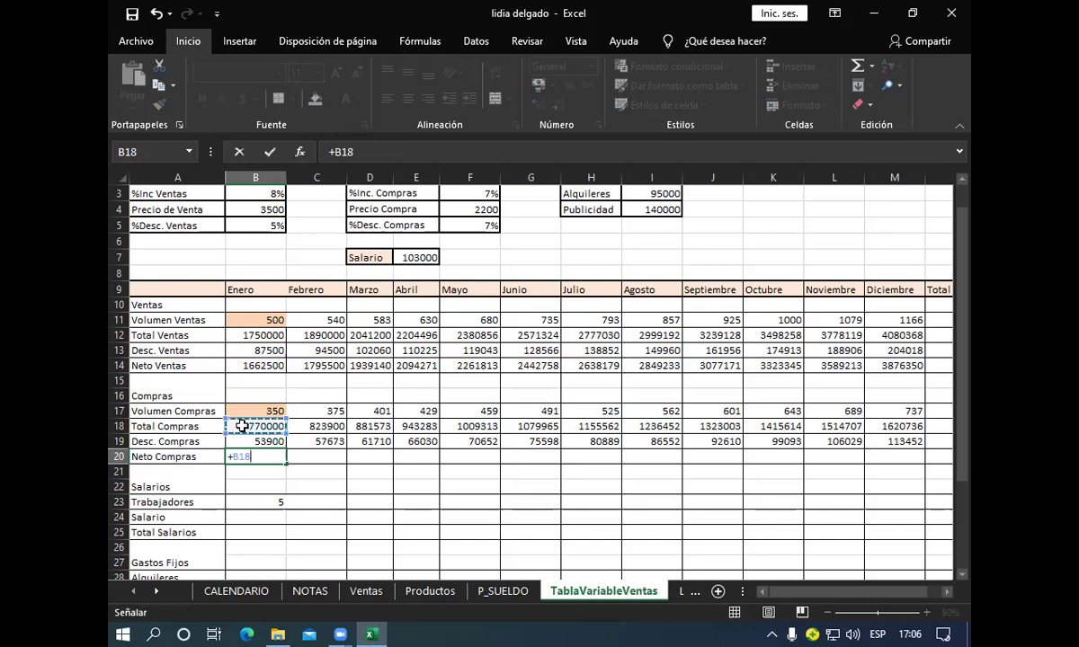
type("-")
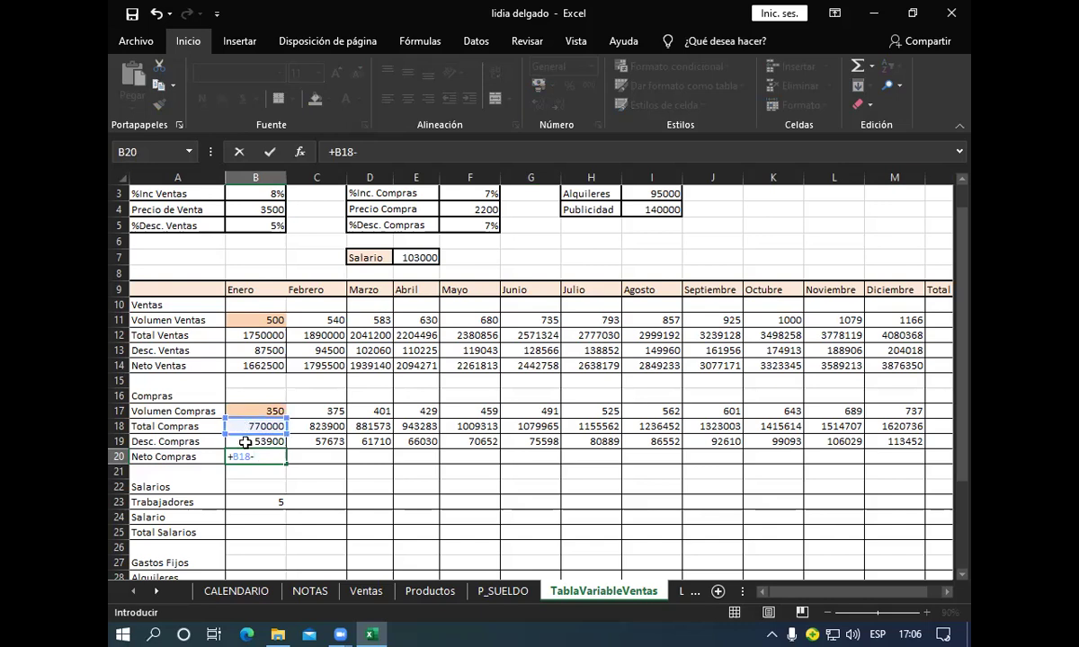
left_click(248, 439)
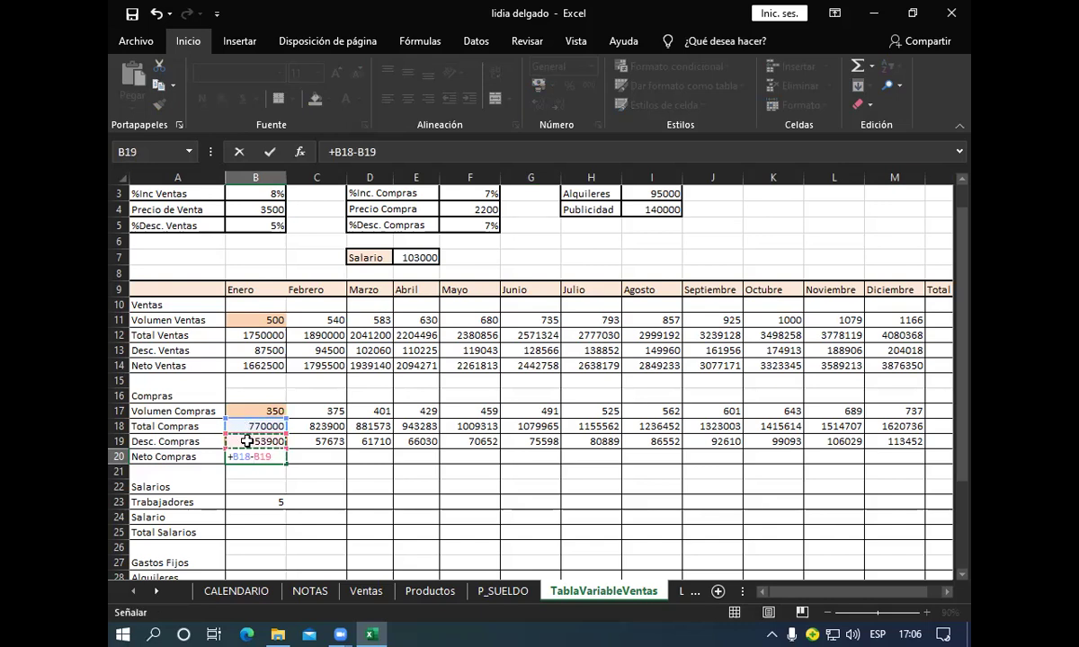
key("Return")
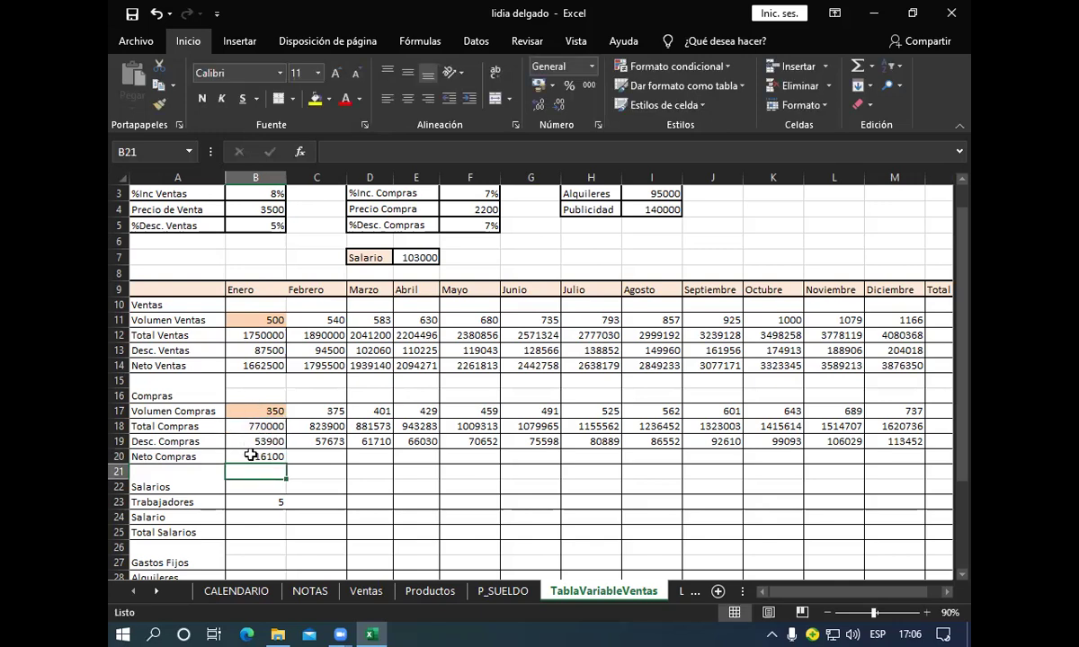
left_click(252, 457)
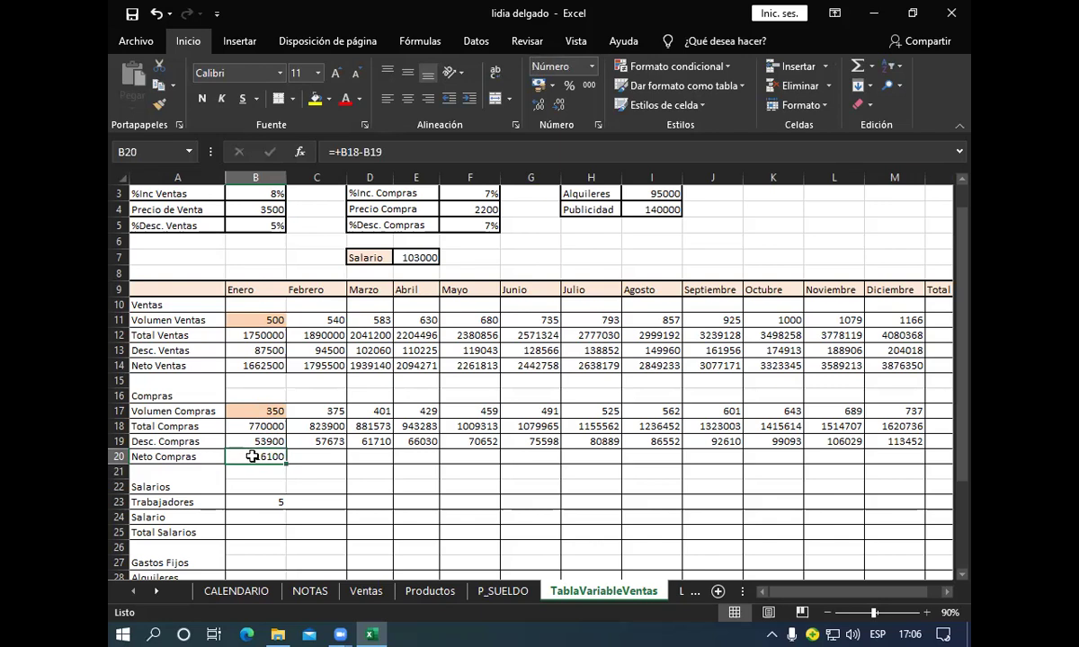
left_click_drag(285, 462, 906, 454)
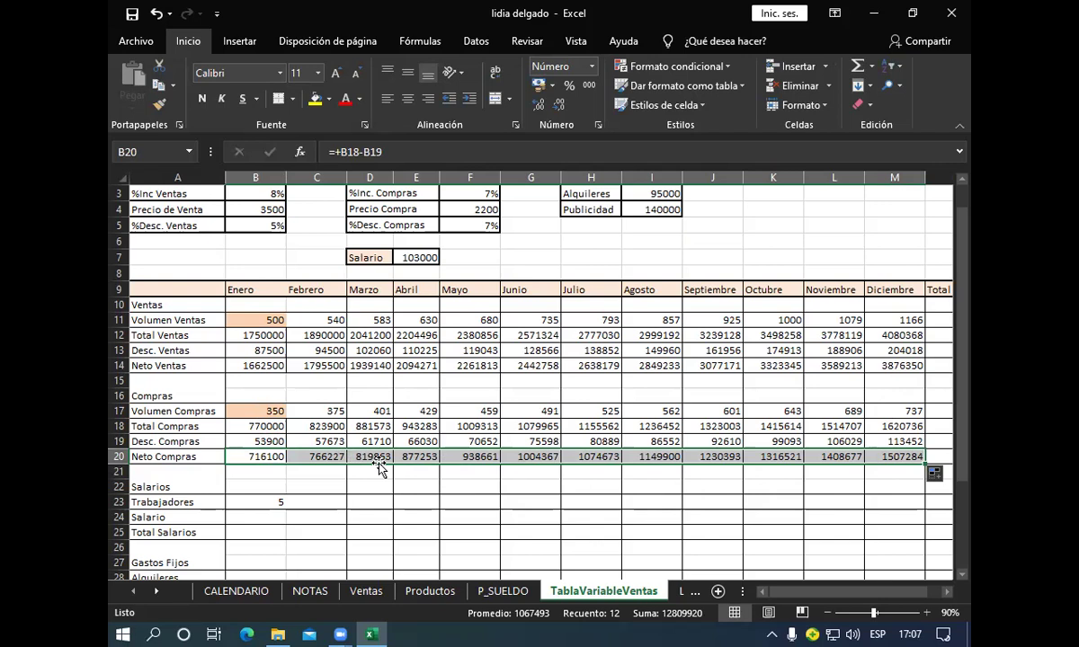
left_click(257, 486)
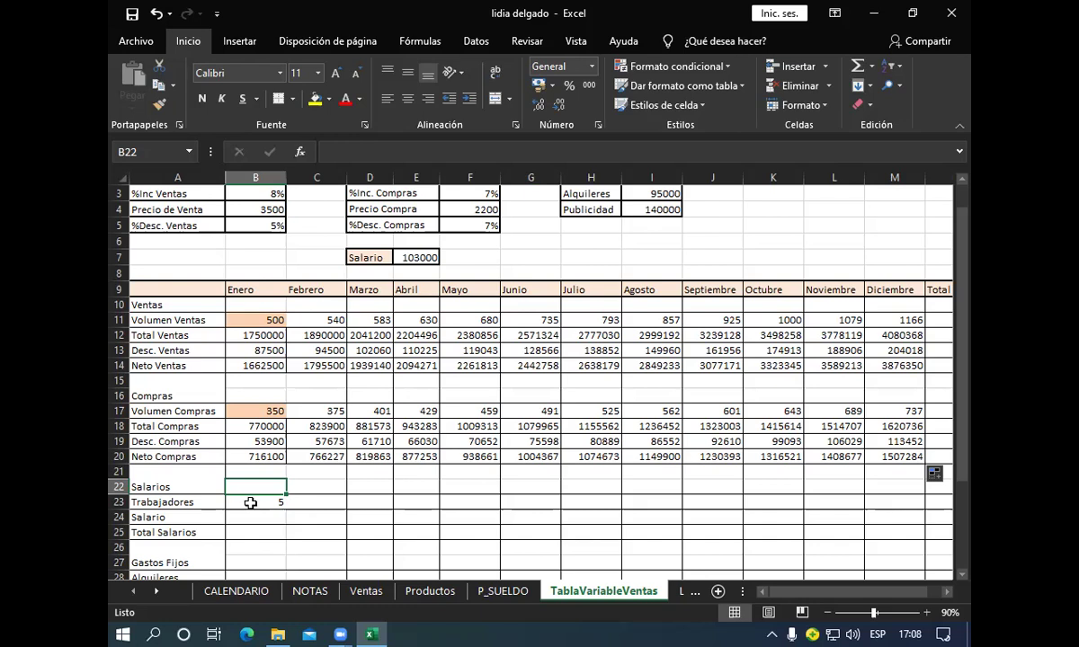
Copy the Enero Trabajadores value of 5 across to M23.
left_click(250, 503)
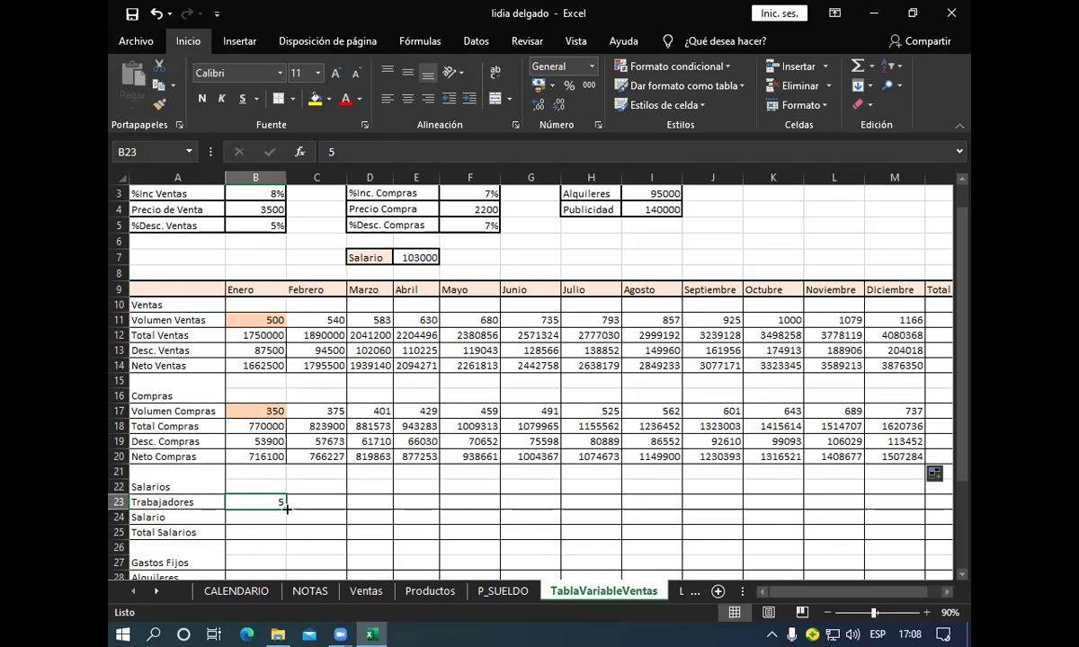
left_click_drag(287, 509, 904, 497)
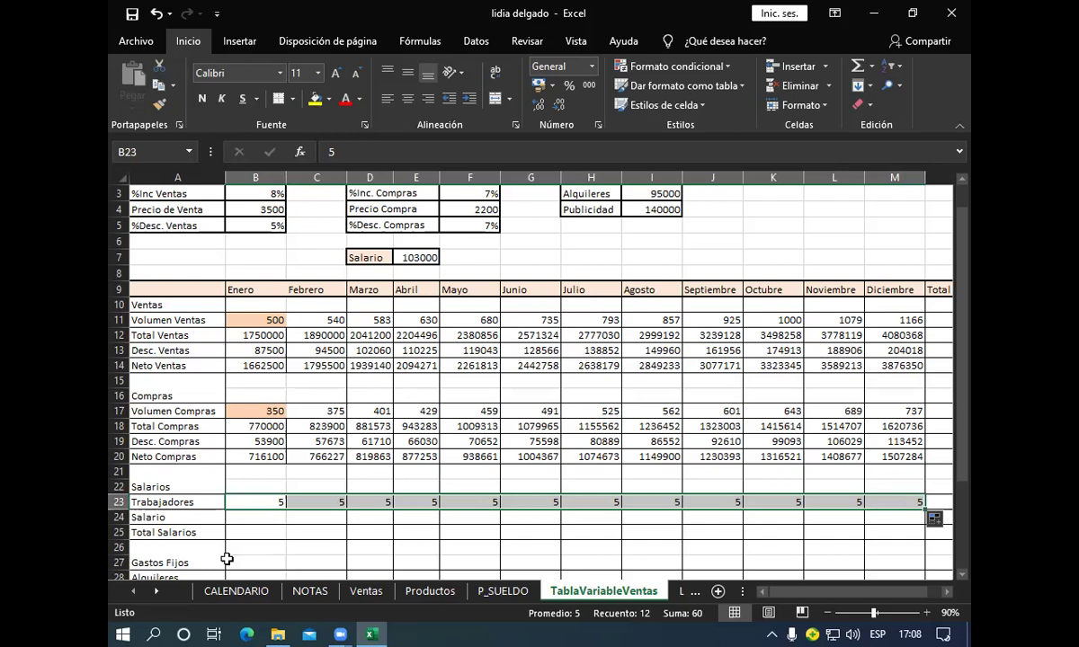
left_click(258, 517)
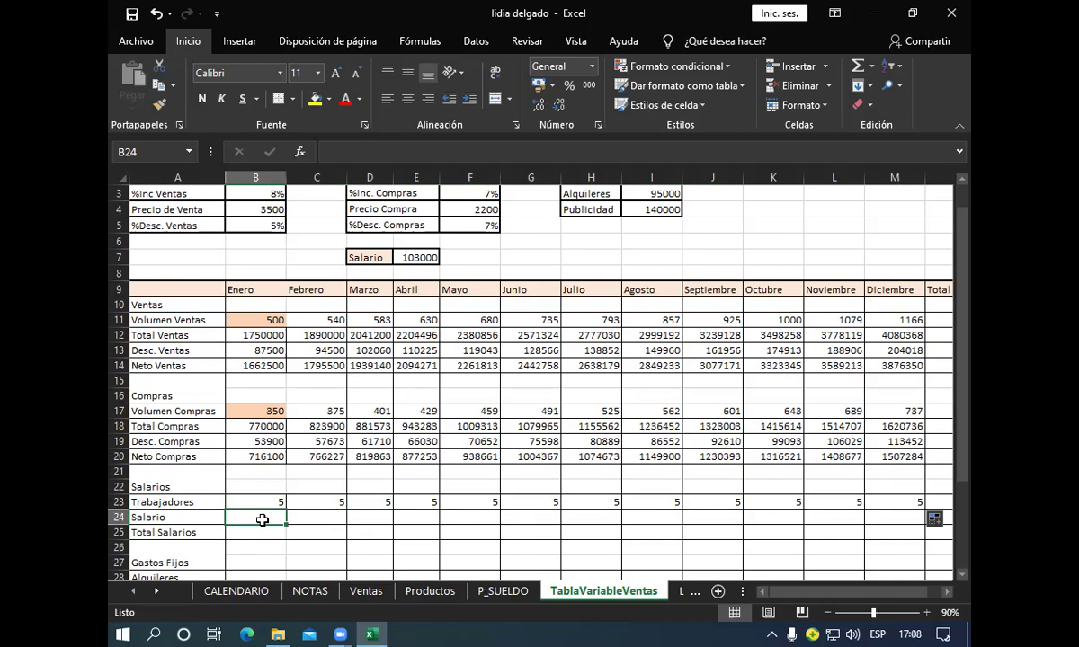
Enter =+$E$7 in Enero's Salario cell B24 and fill it across to M24.
type("+")
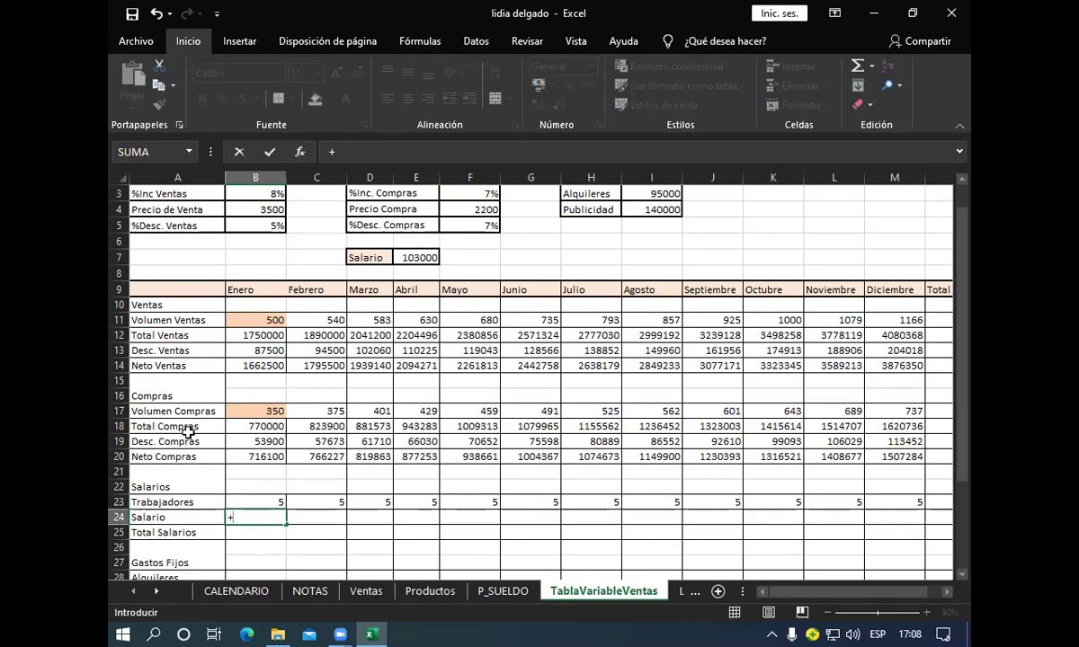
left_click(399, 258)
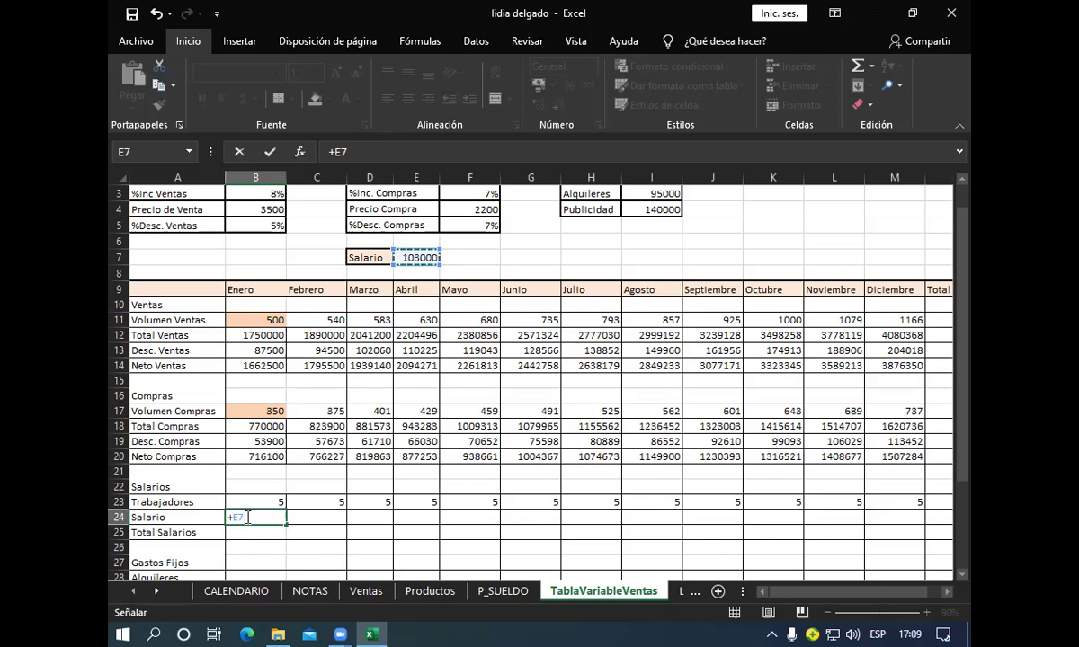
key("F4")
key("Return")
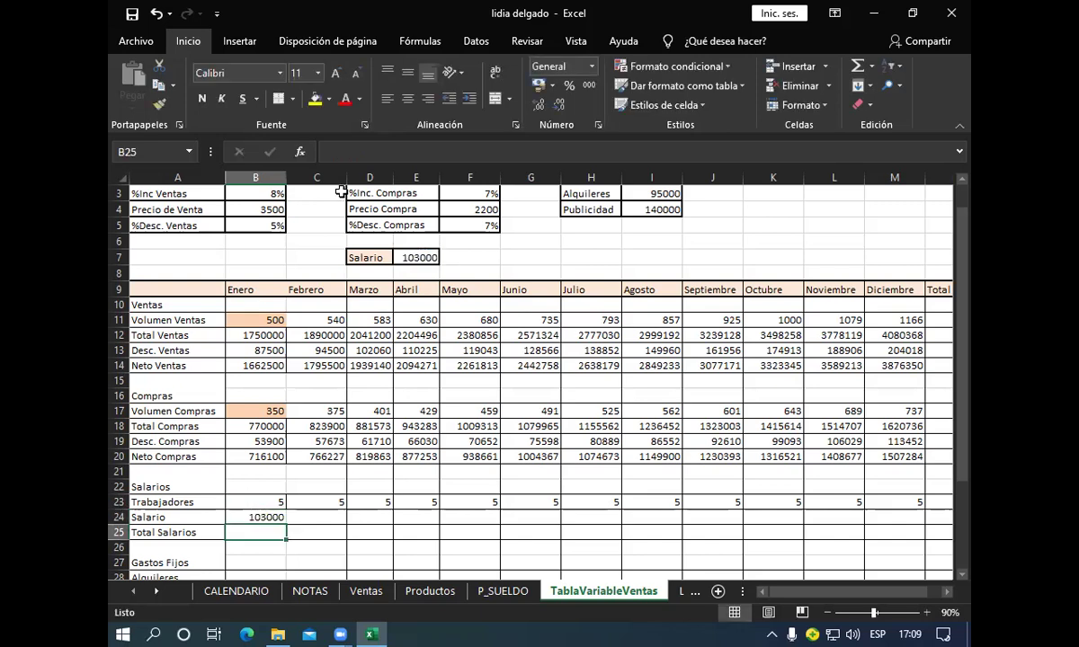
left_click(247, 519)
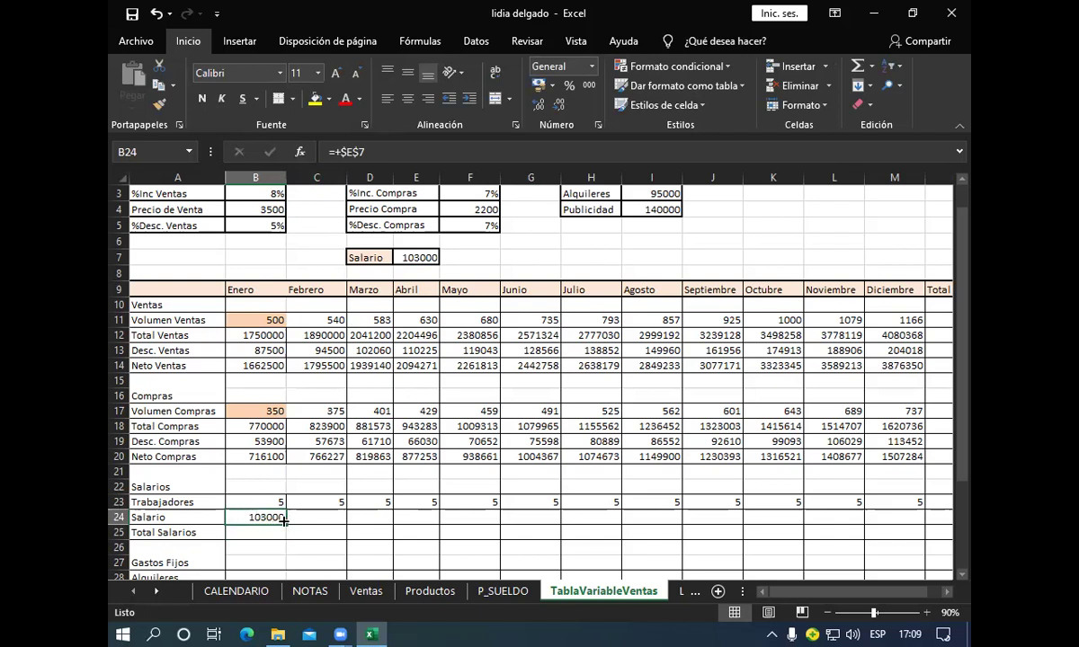
left_click_drag(285, 524, 899, 517)
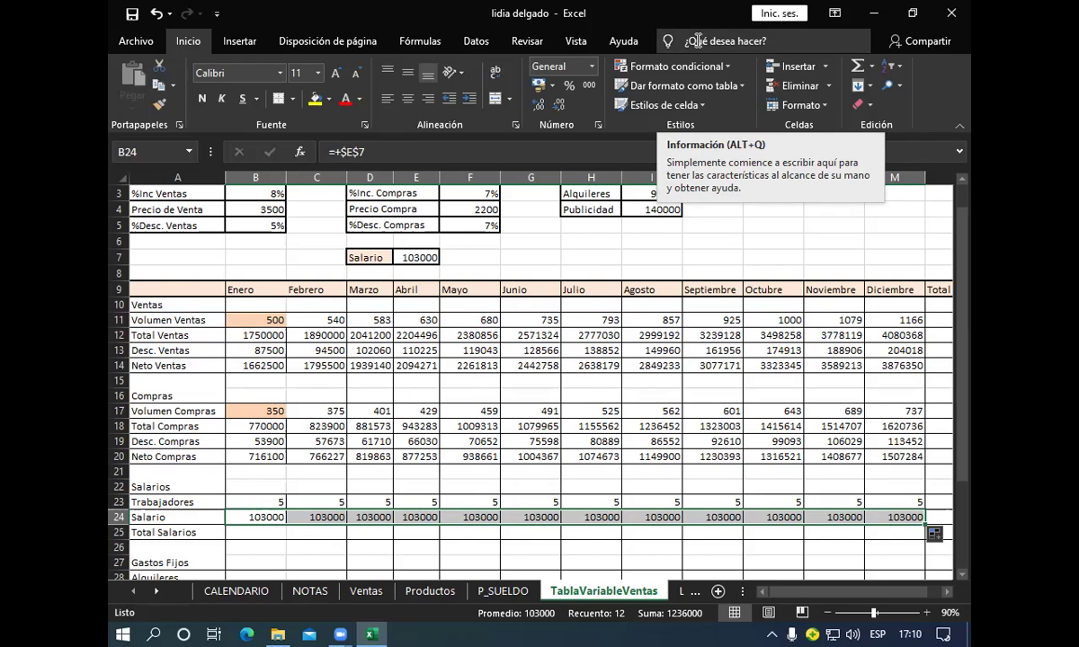
Enter =+B23*B24 in B25 and copy it across all months, giving 515000 each.
left_click(250, 532)
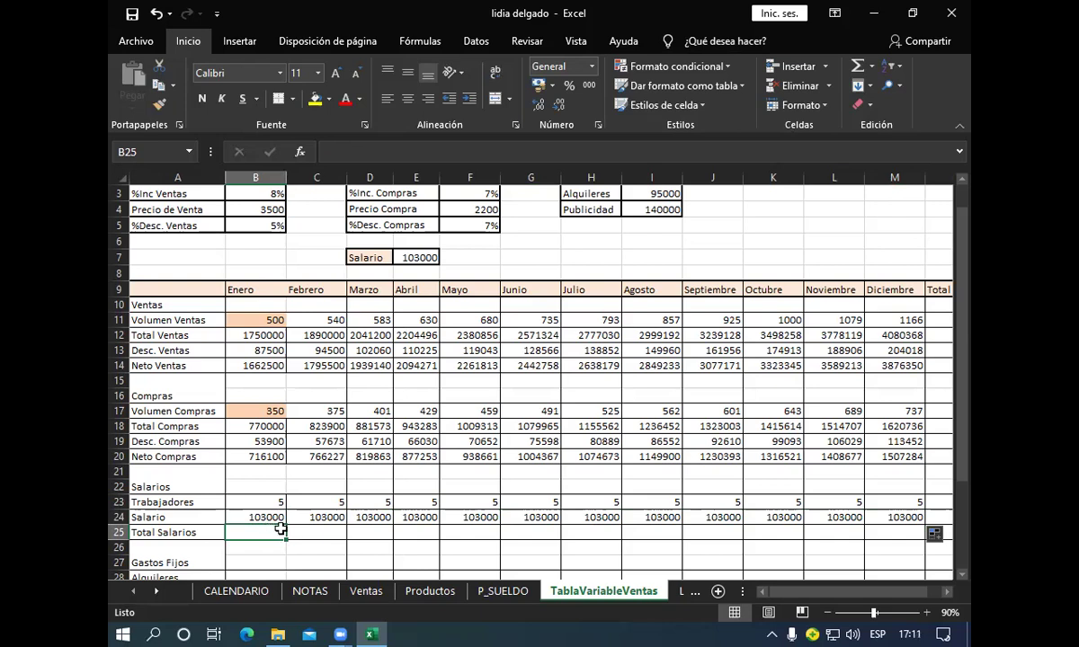
type("+")
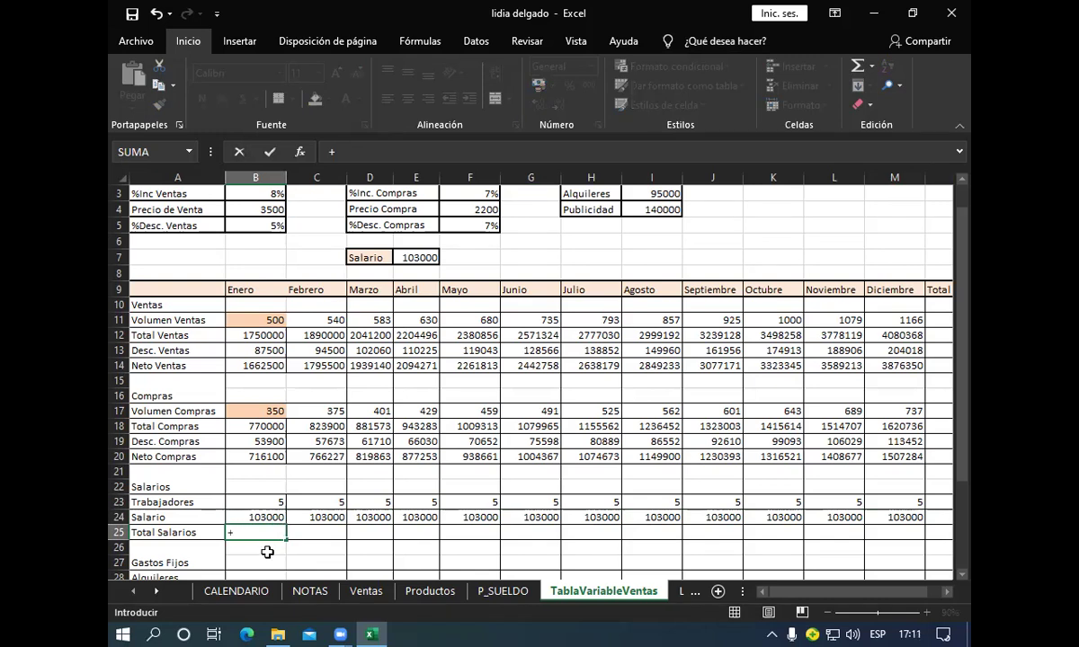
left_click(276, 504)
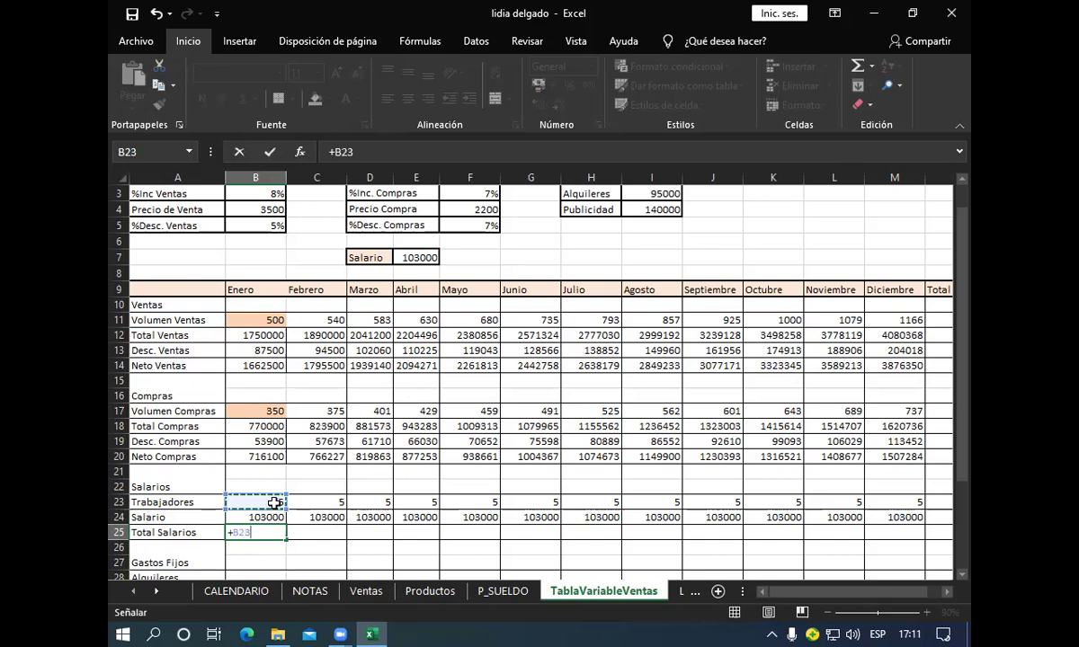
type("*")
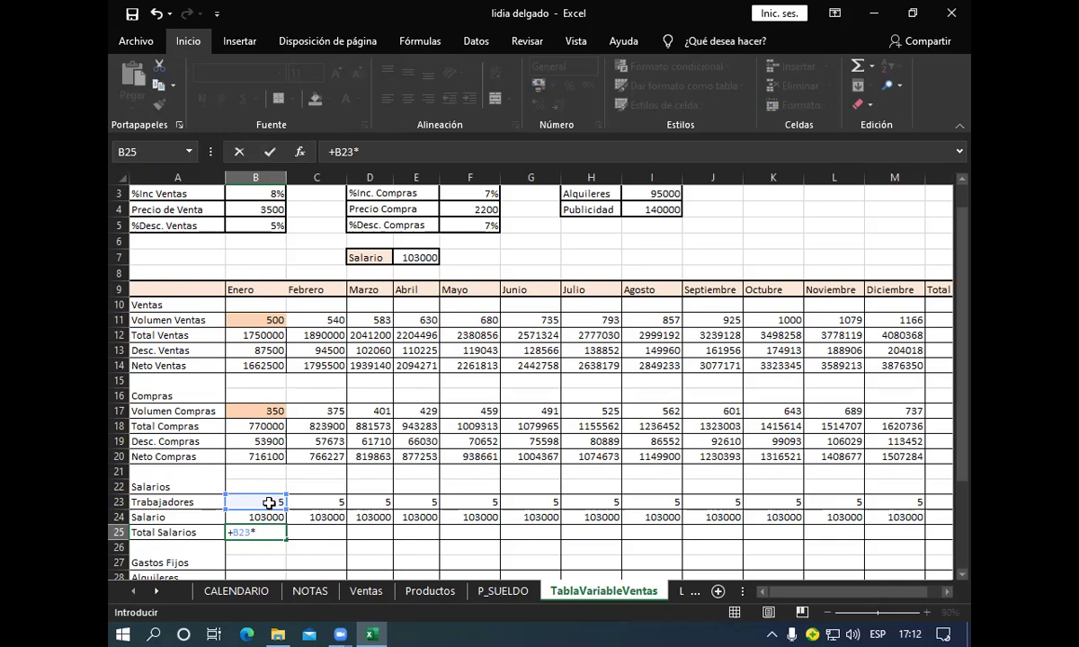
left_click(258, 517)
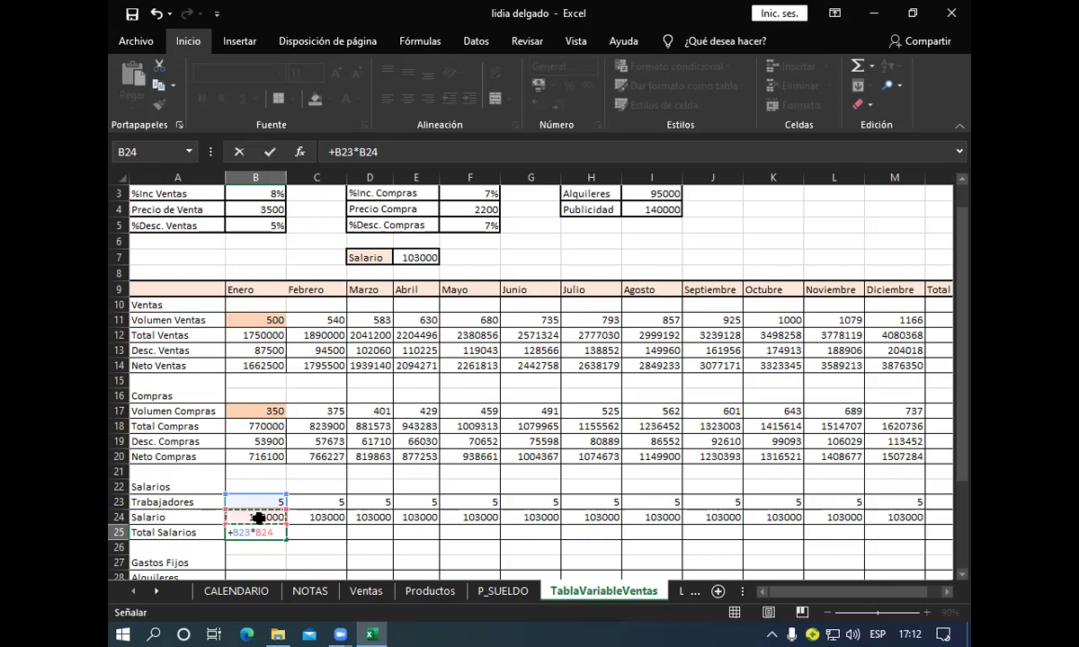
key("Return")
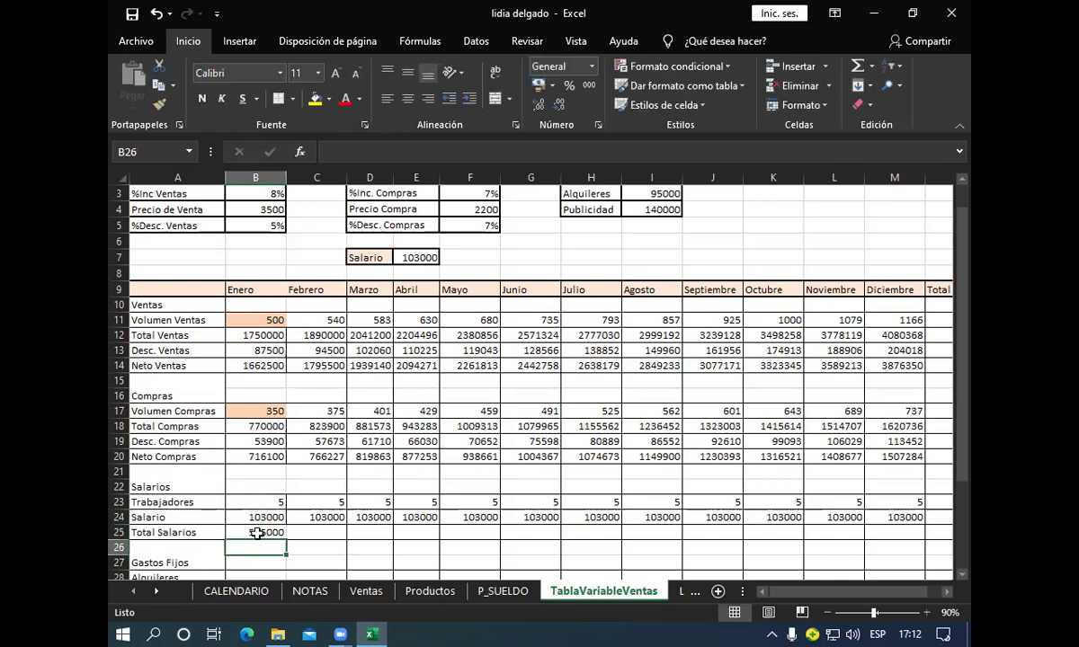
left_click(257, 533)
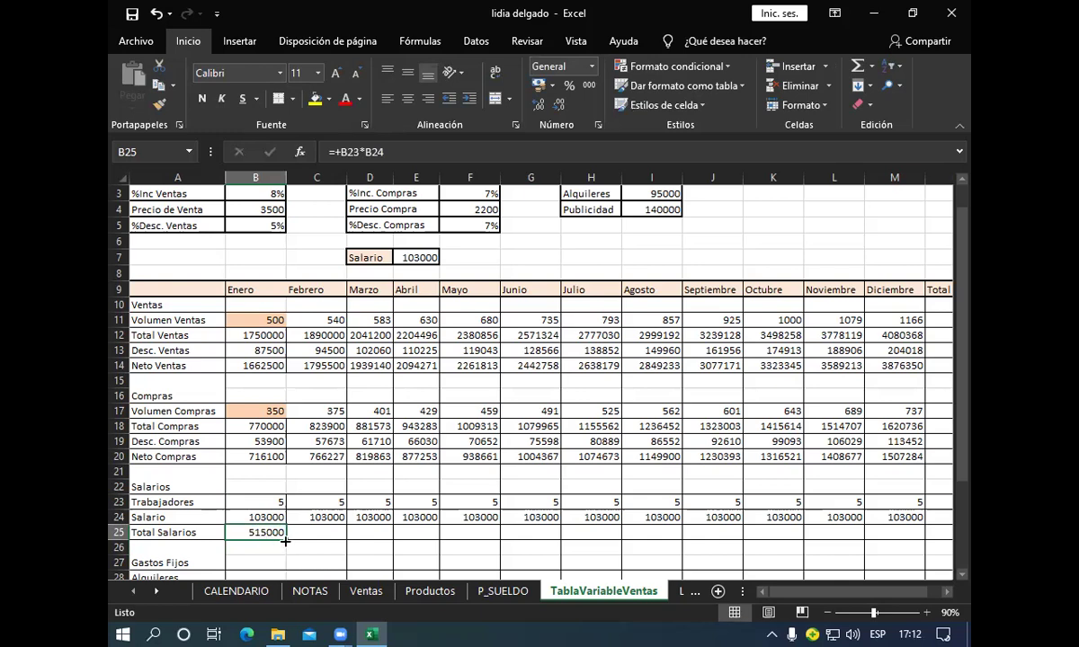
left_click_drag(285, 541, 909, 544)
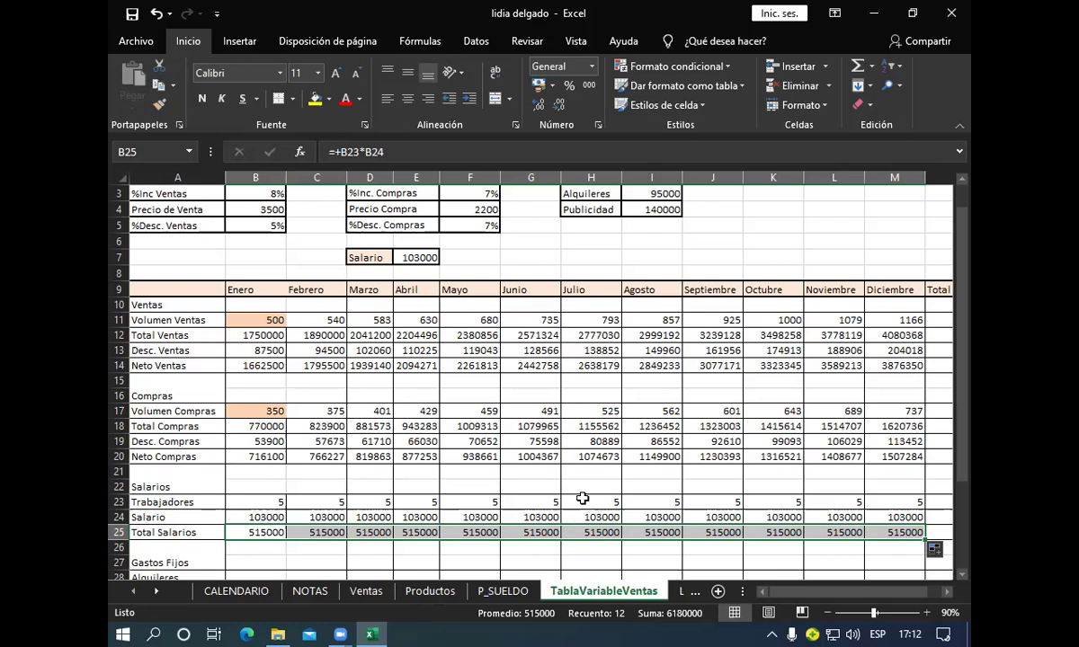
Select May's Trabajadores cell F23.
left_click(494, 502)
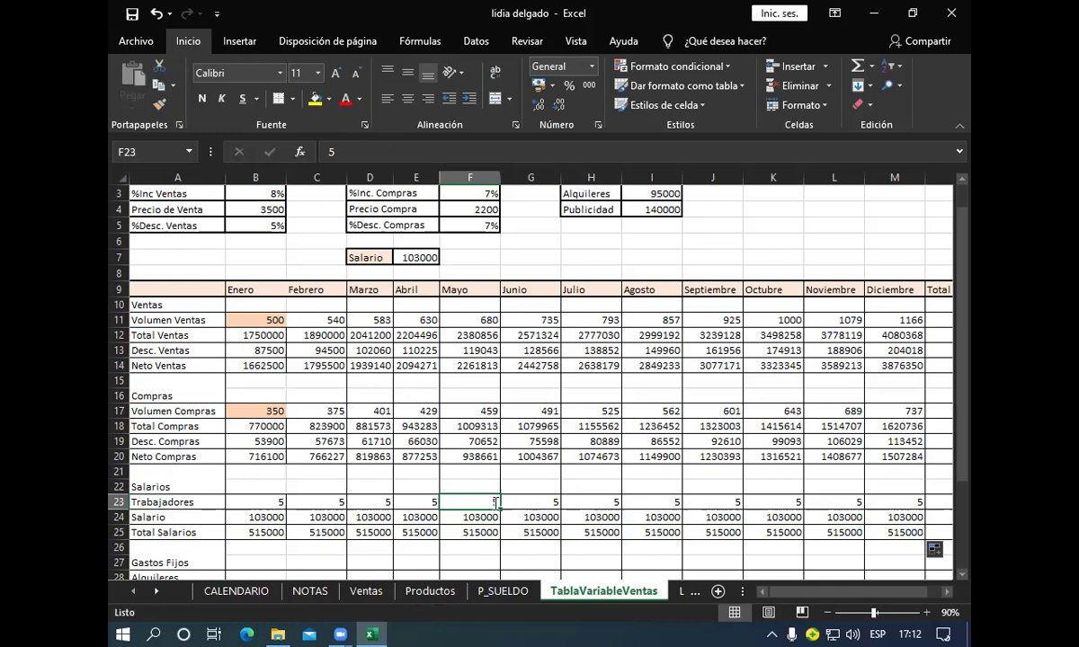
Change May's Trabajadores to 3, then begin typing 5 into May's Salario cell F24.
type("3")
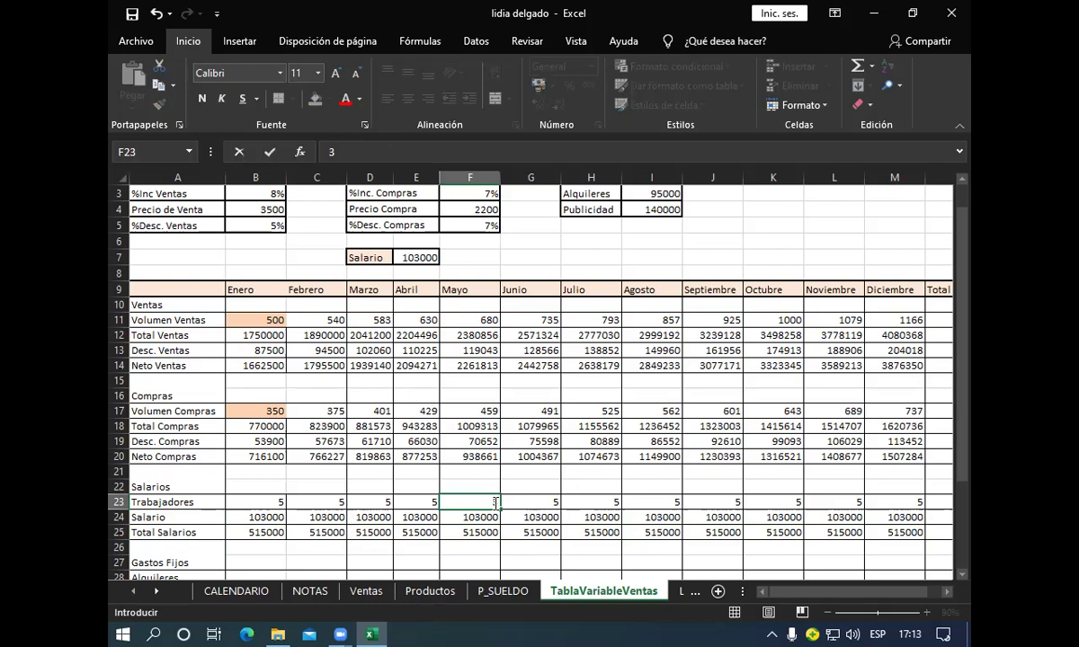
key("Return")
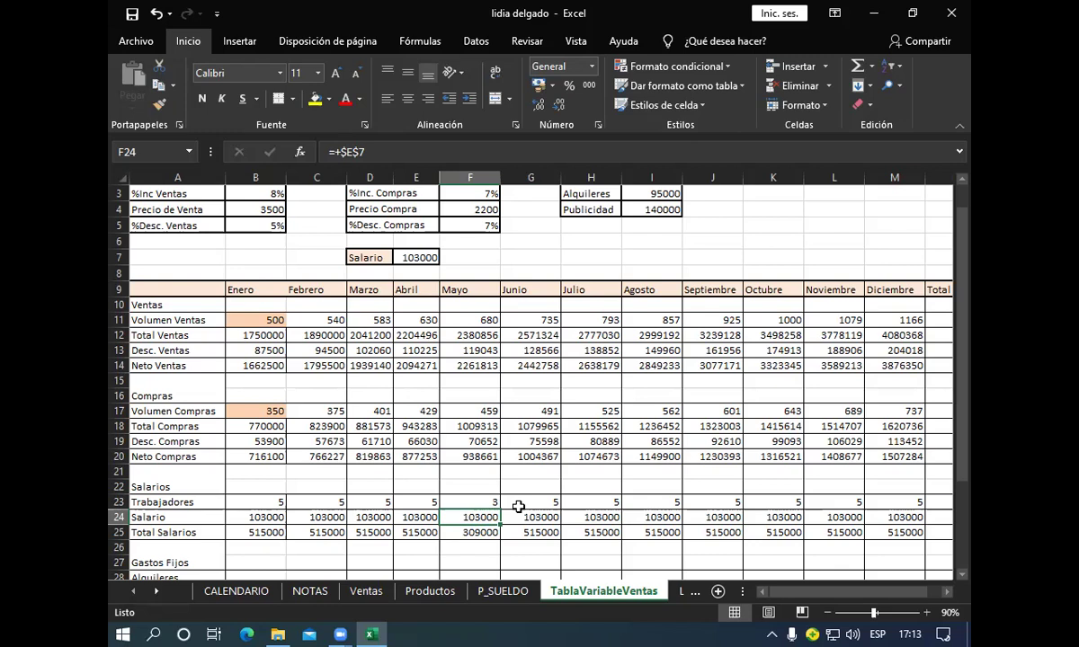
left_click(963, 577)
left_click(963, 576)
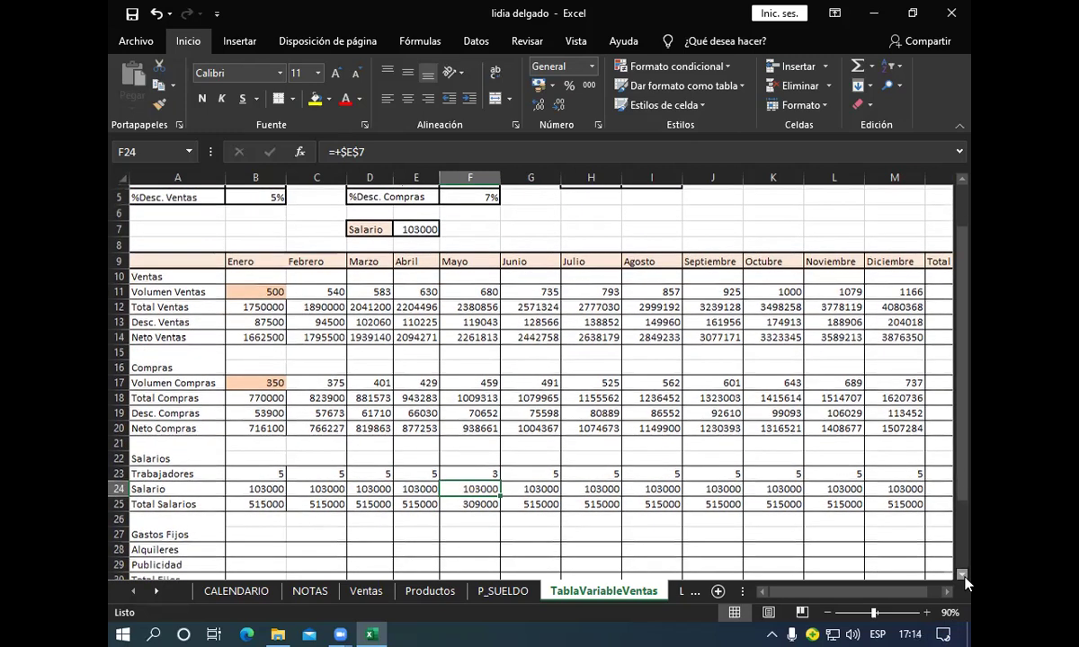
left_click(963, 577)
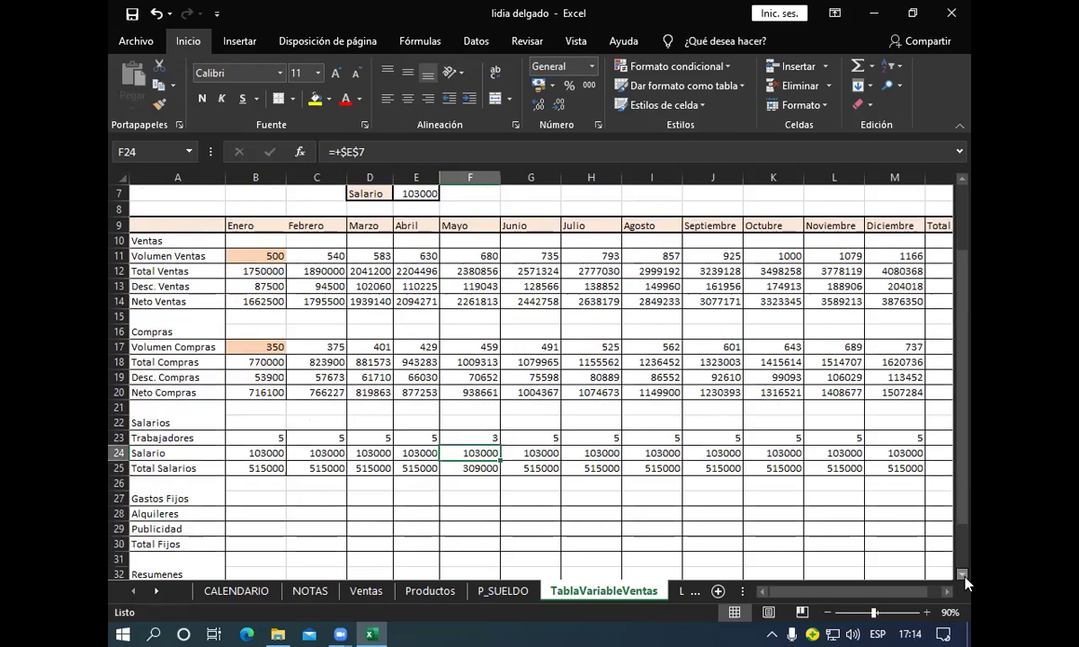
left_click(963, 576)
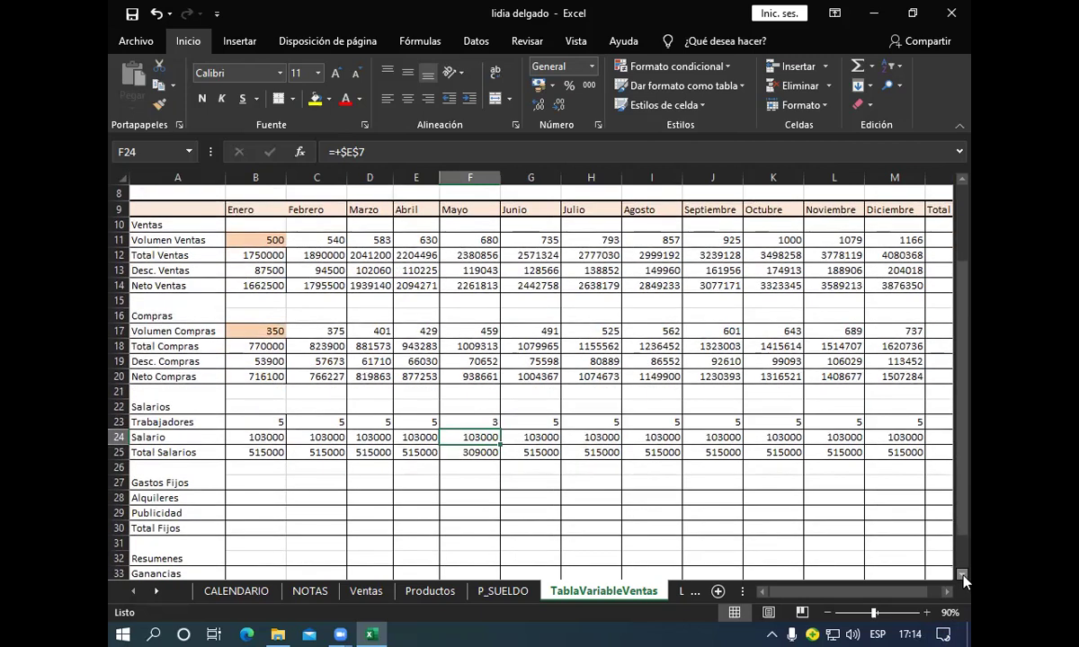
left_click(962, 576)
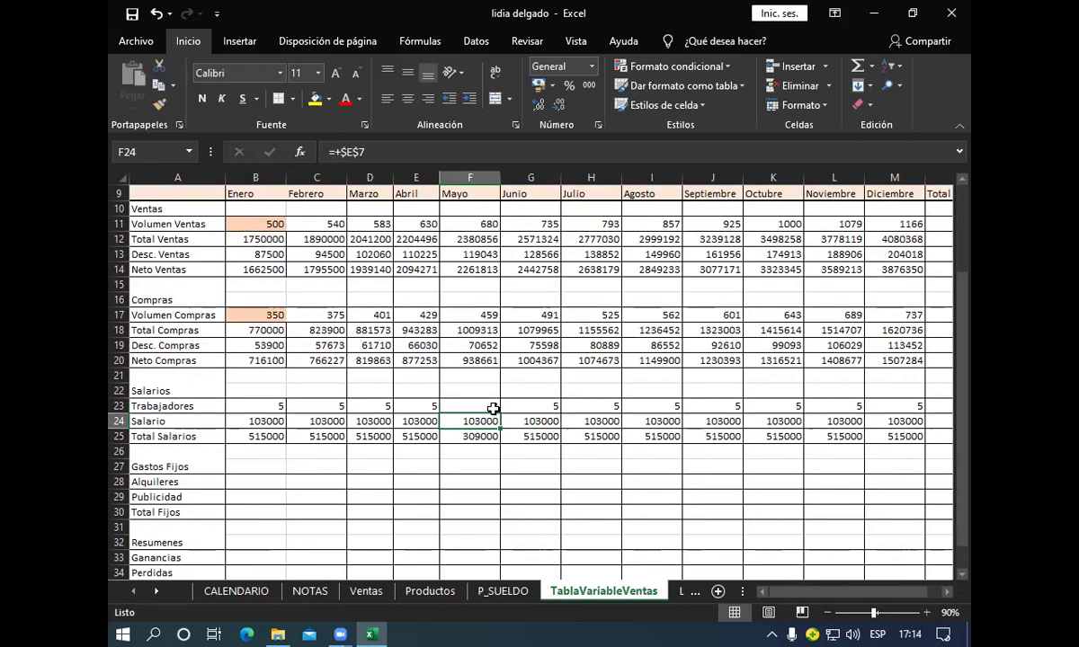
type("5")
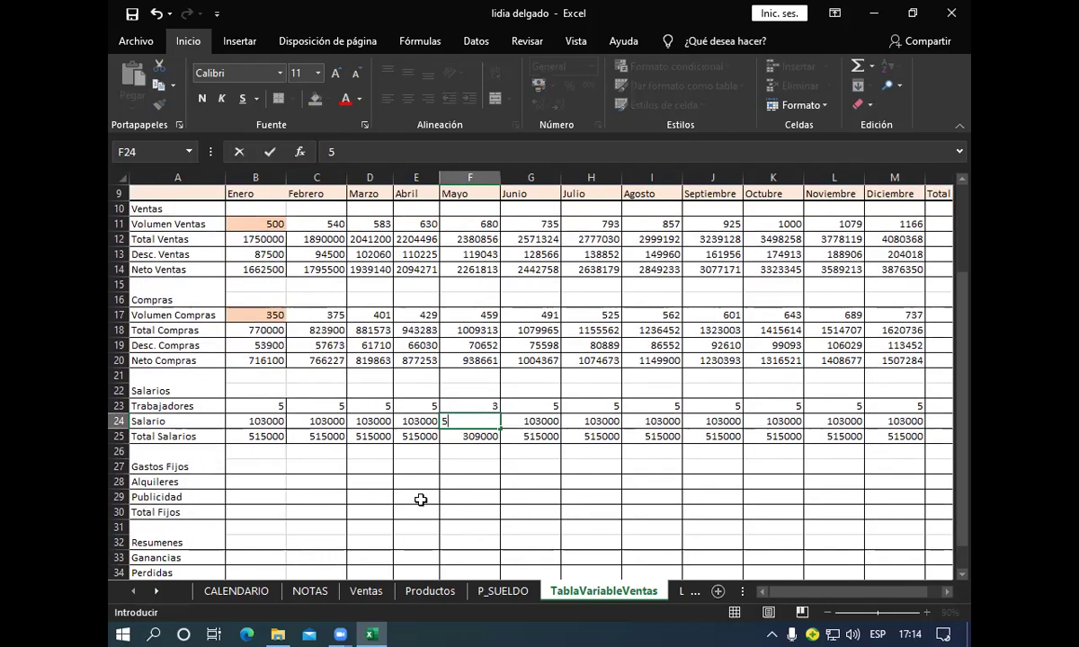
Commit 5 in May's Salario and set May's Trabajadores back to 5, making Total Salarios 25.
left_click(461, 408)
key("BackSpace")
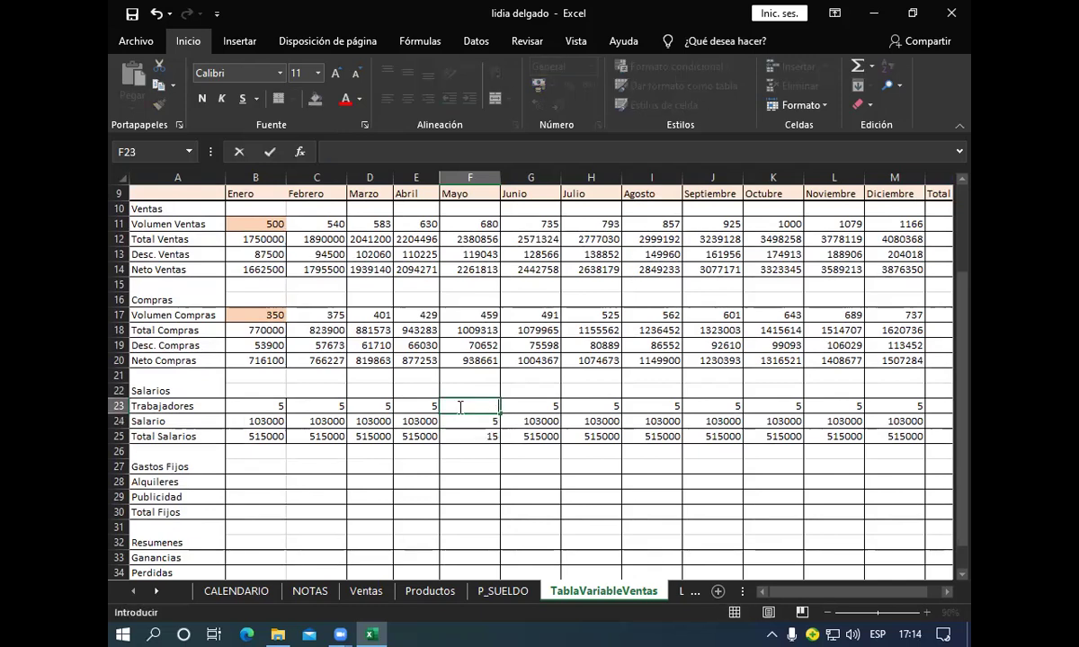
type("5")
key("Return")
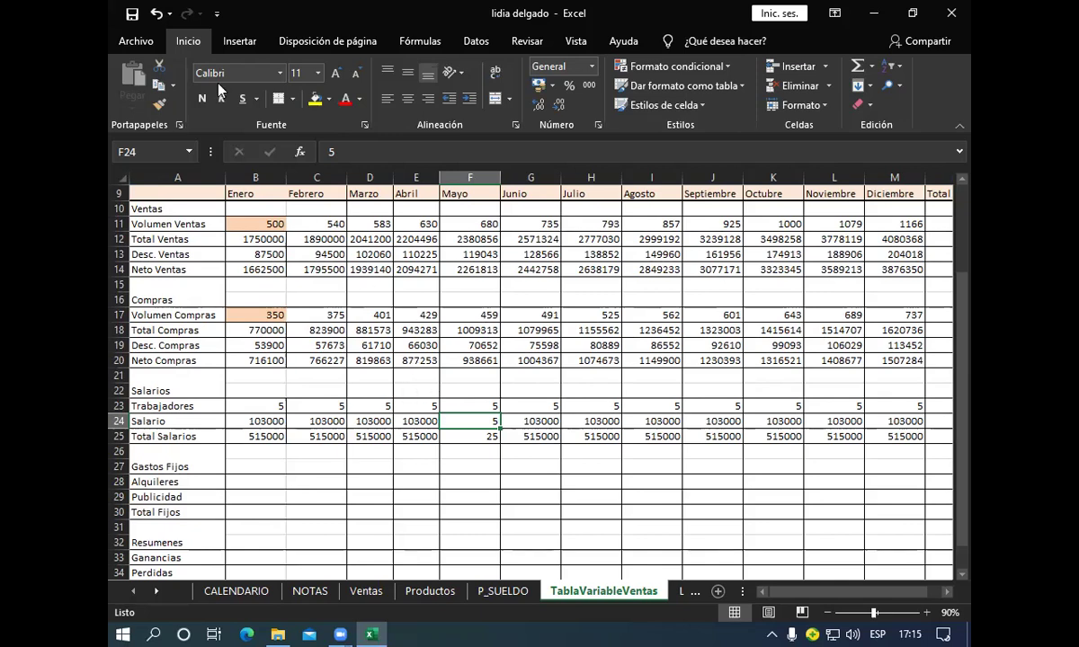
Undo both May edits to restore the Salario formula, then enter 5 as May's Trabajadores.
key("ctrl+z")
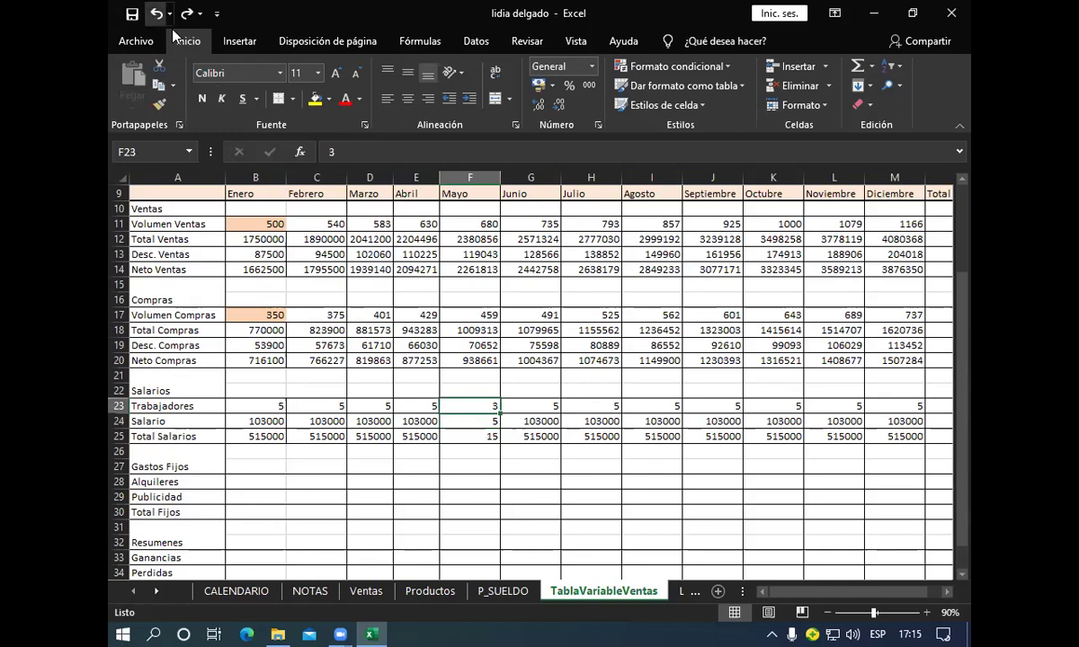
key("ctrl+z")
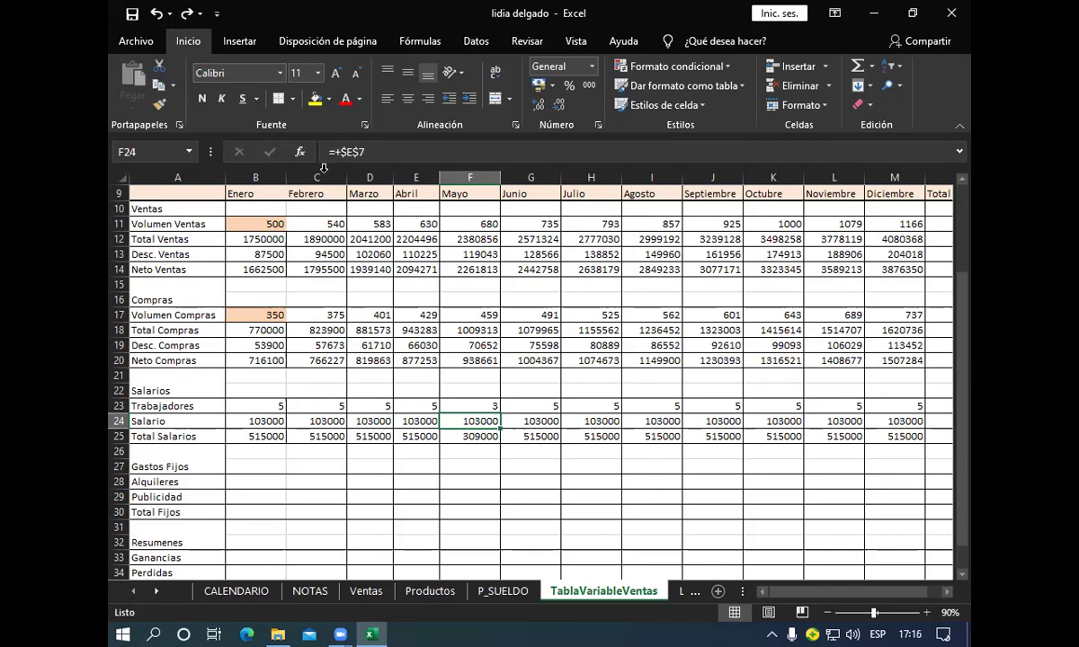
left_click(486, 407)
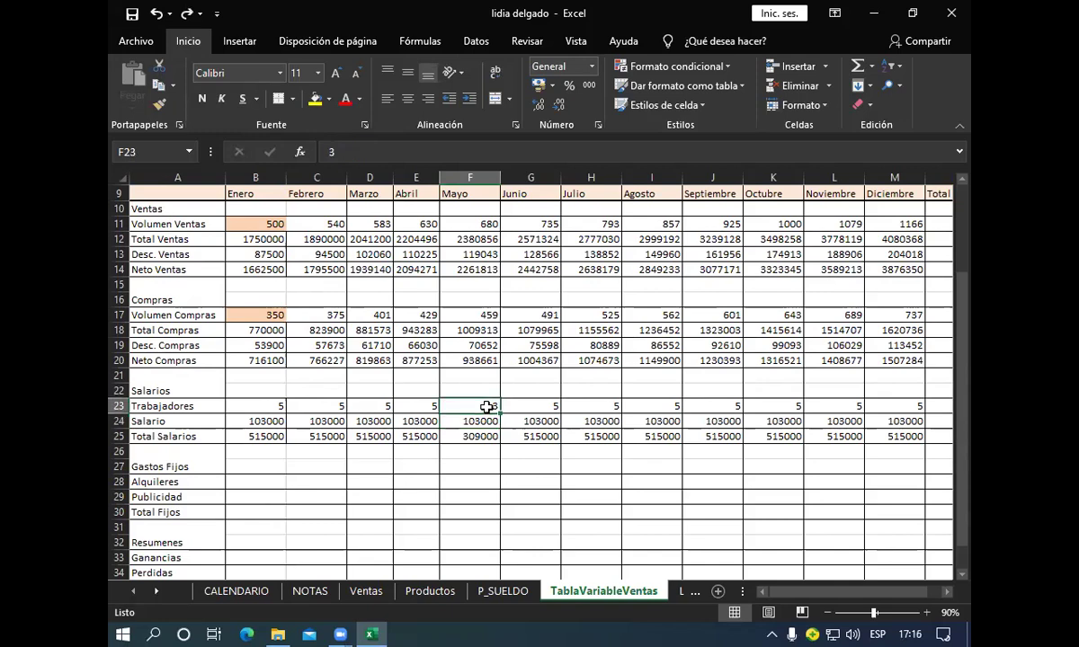
type("5")
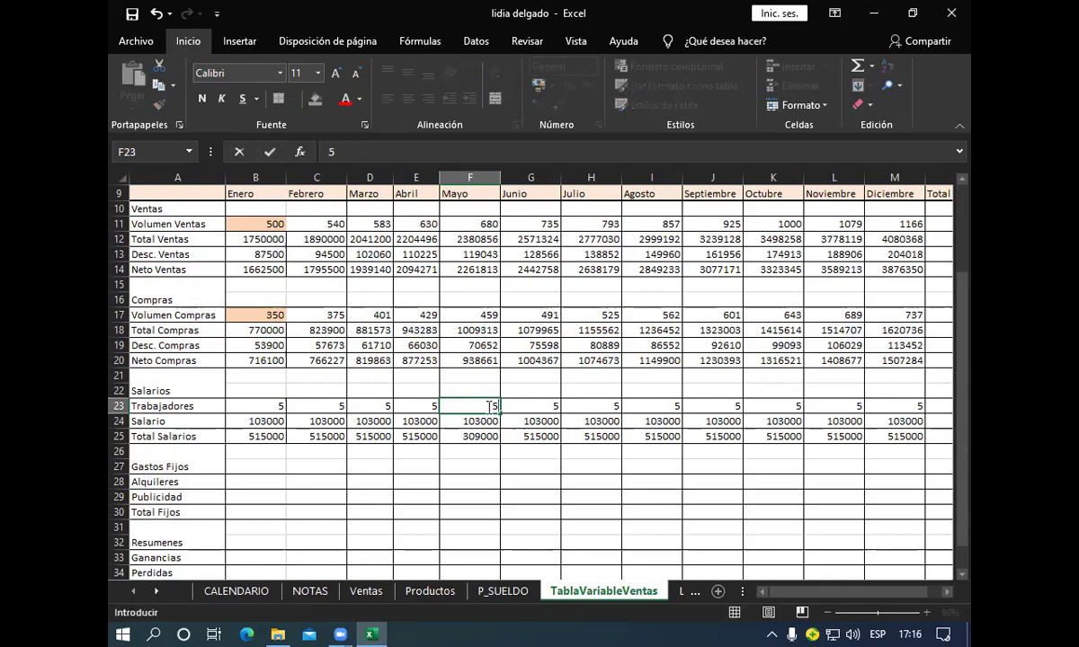
key("Return")
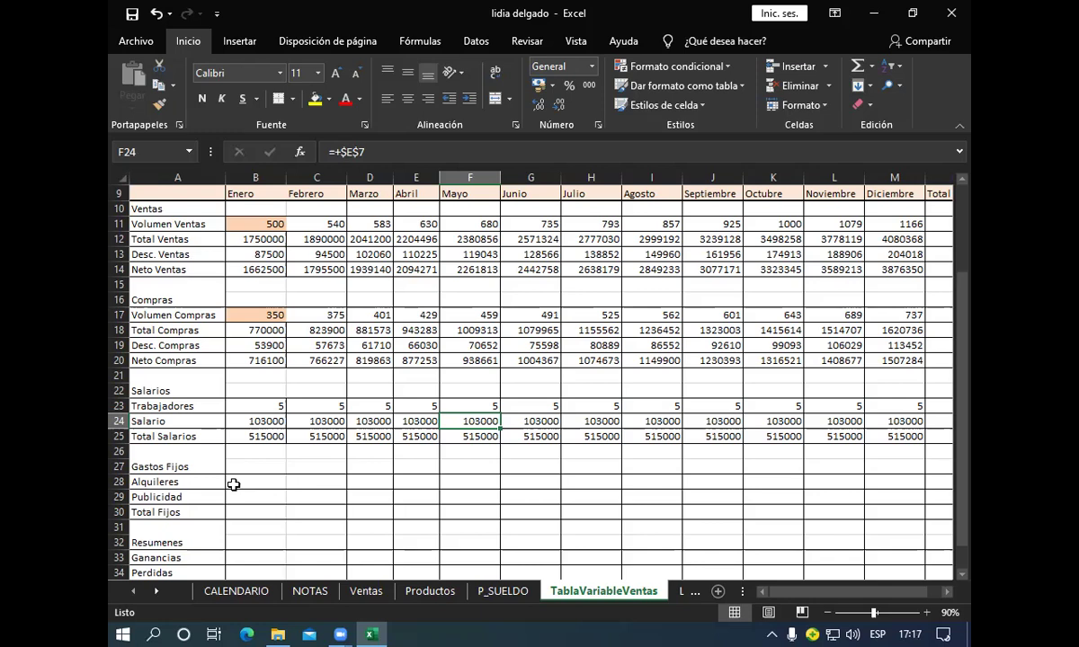
Start Enero's Alquileres in B28 as =+$I$3, referencing the 95000 rent value.
left_click(232, 485)
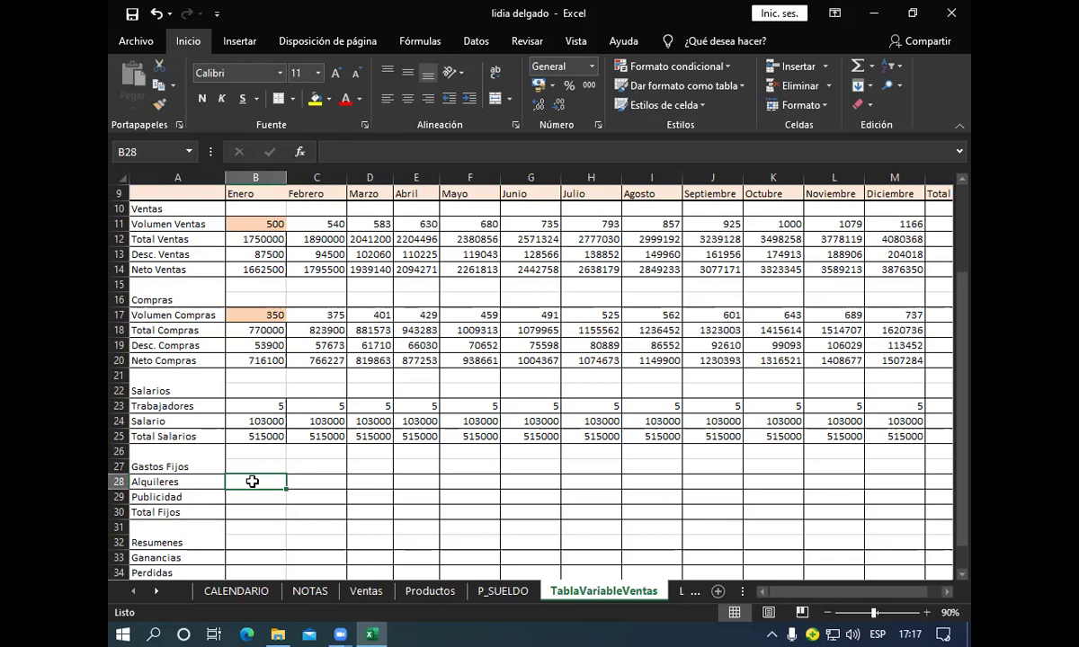
type("+")
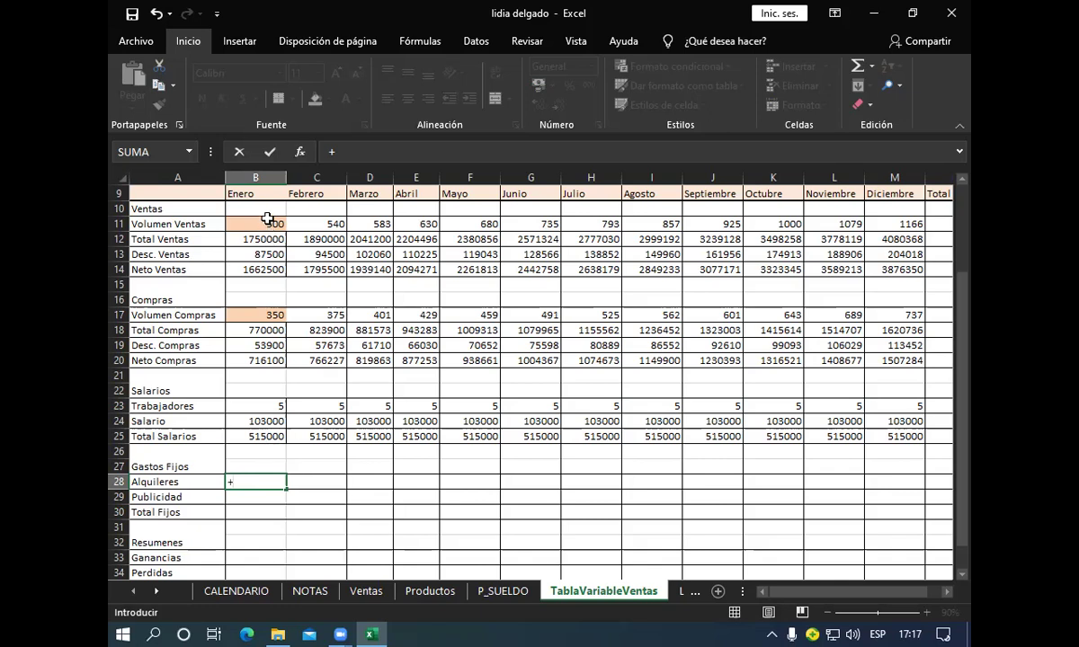
scroll(268, 220, "up", 3)
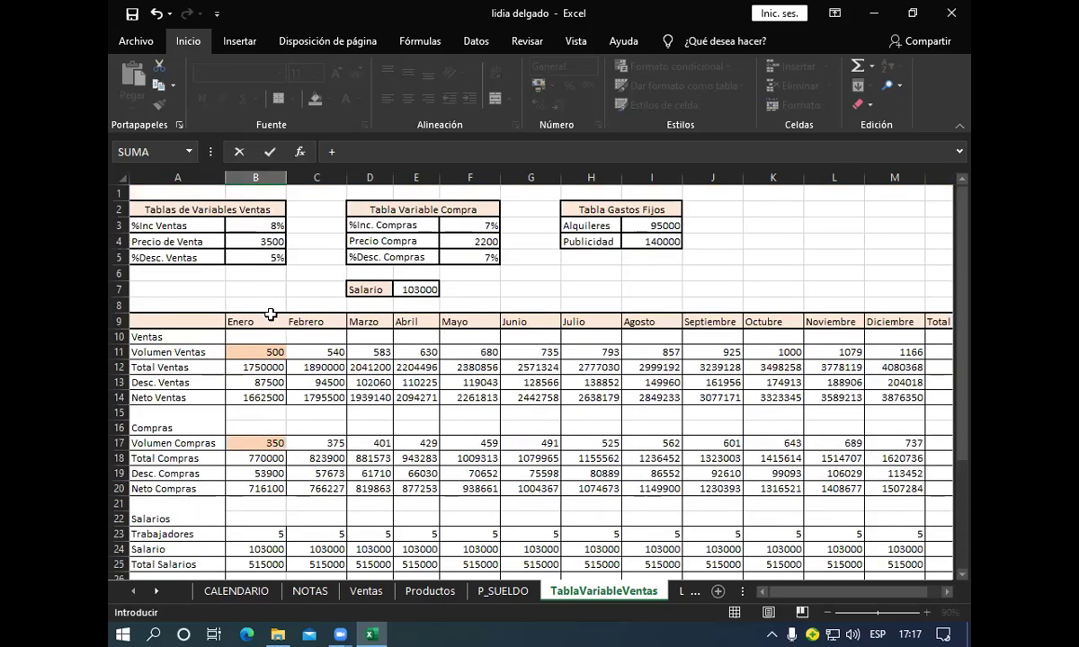
scroll(292, 364, "down", 1)
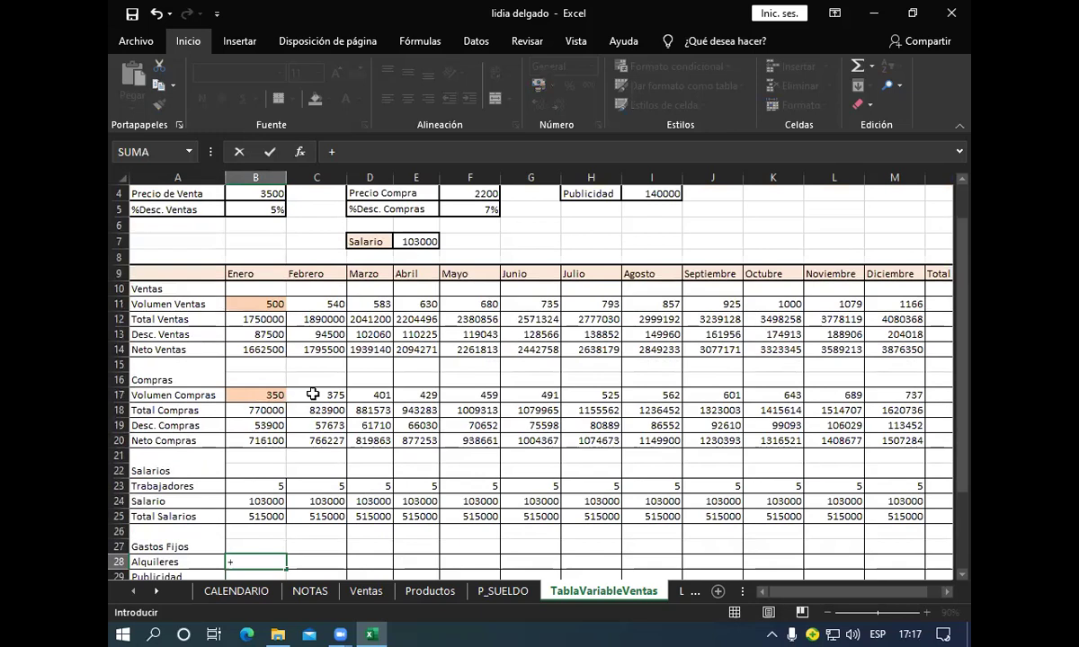
scroll(395, 292, "up", 1)
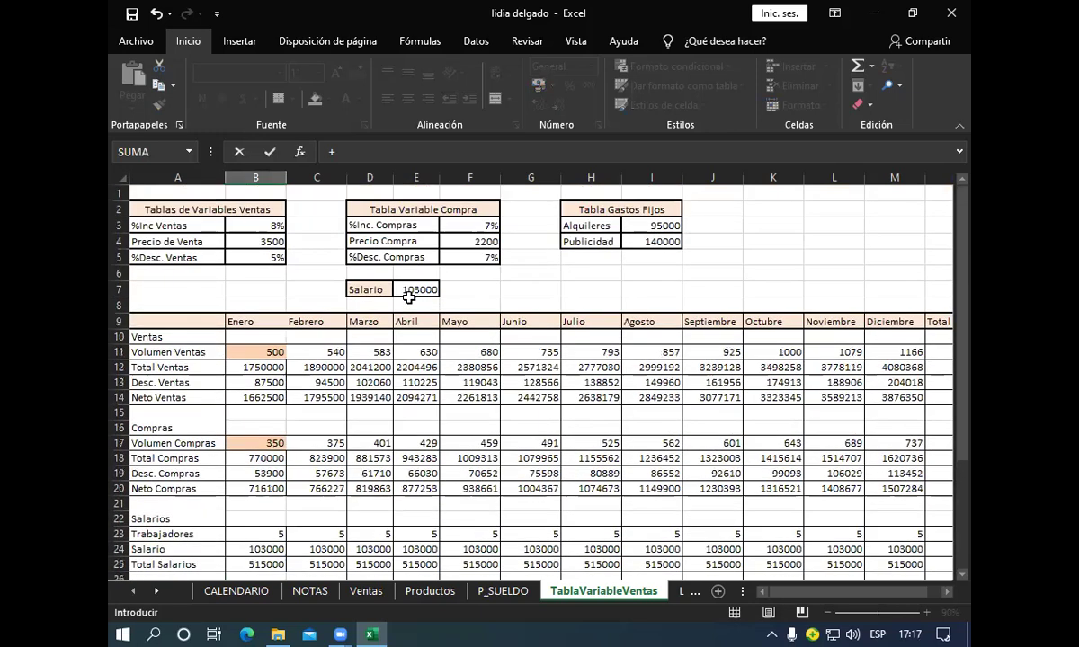
left_click(627, 225)
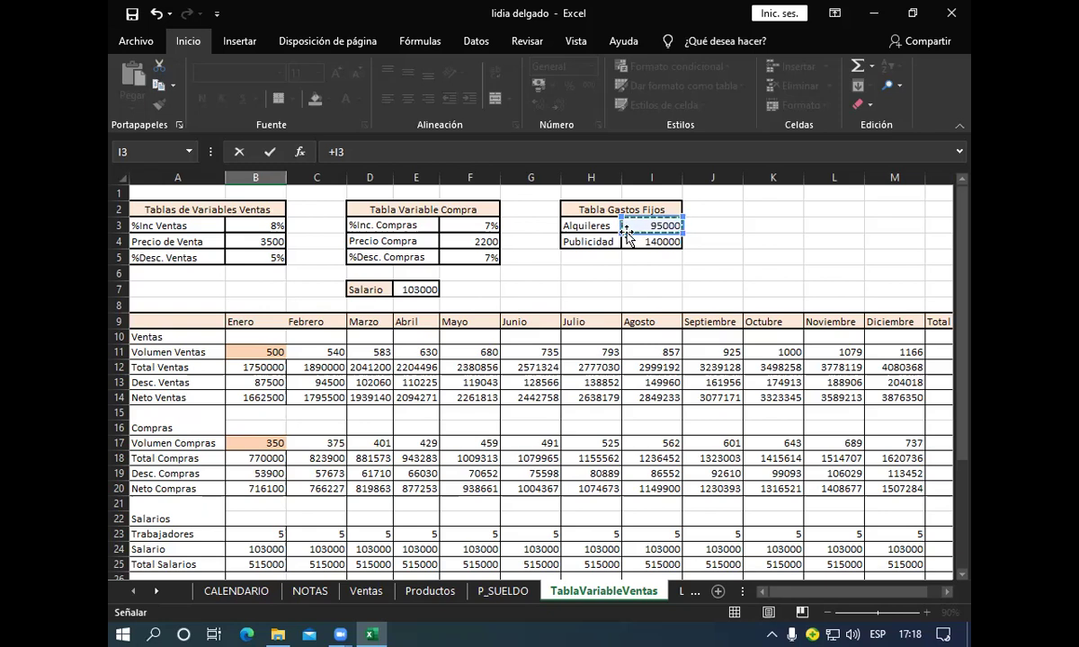
key("F4")
scroll(620, 238, "down", 5)
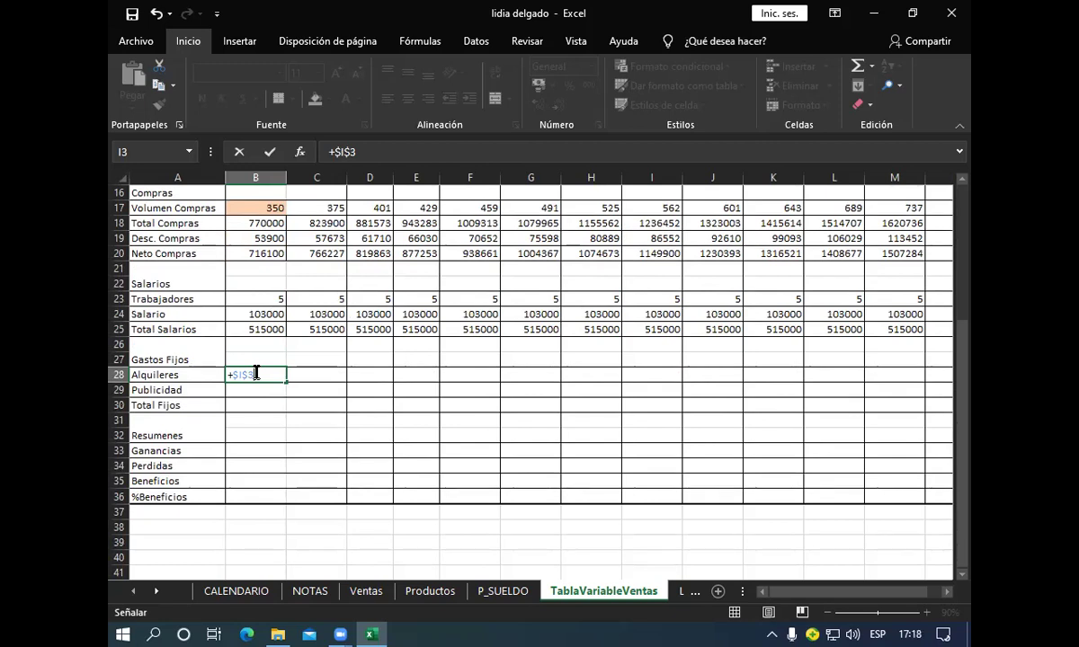
Commit the Alquileres formula and copy it from B28 to M28 so every month shows 95000.
key("Return")
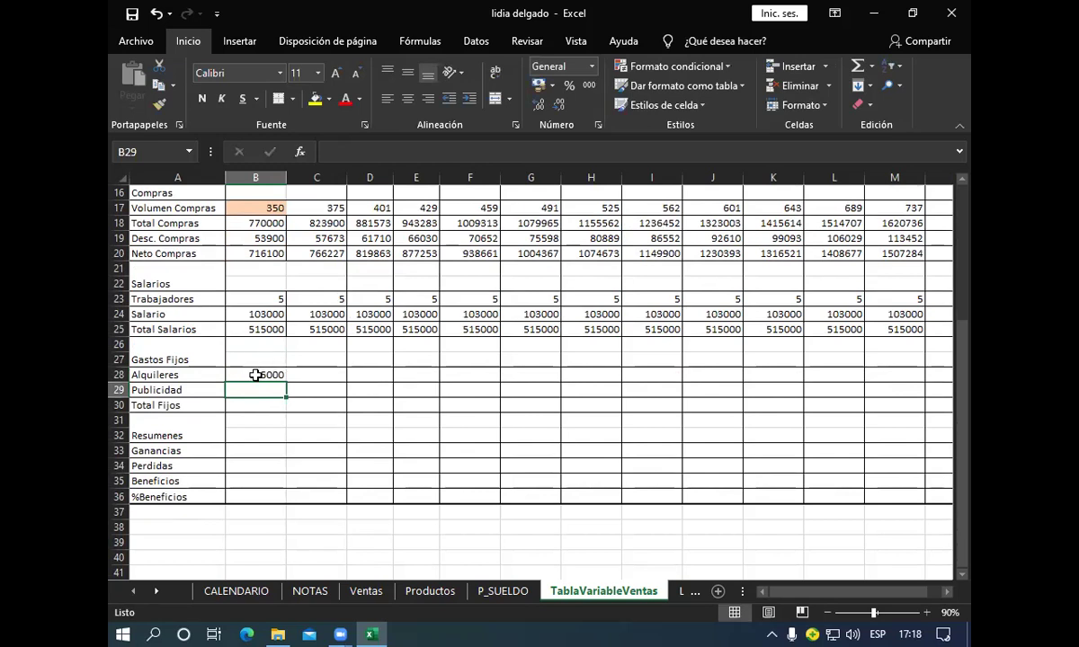
left_click(255, 375)
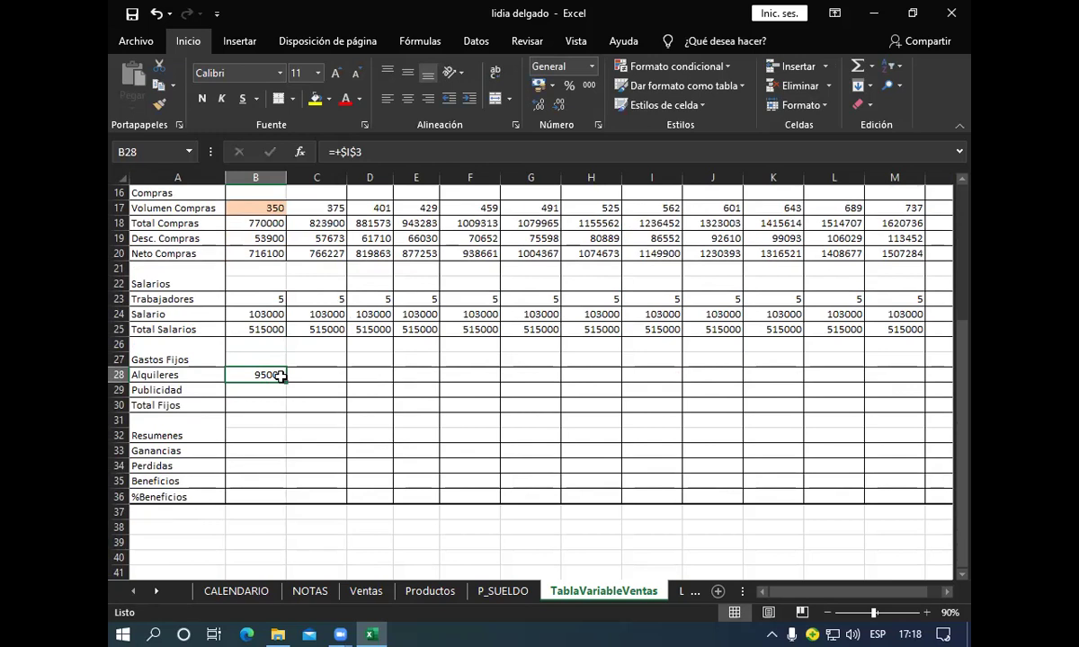
left_click_drag(284, 382, 587, 564)
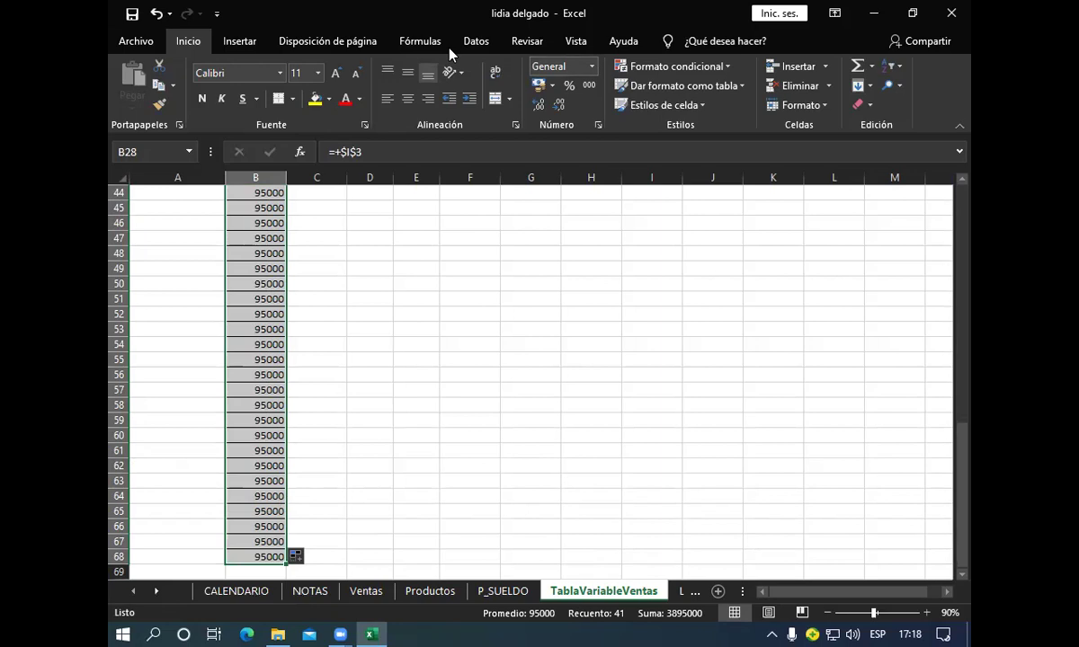
key("ctrl+z")
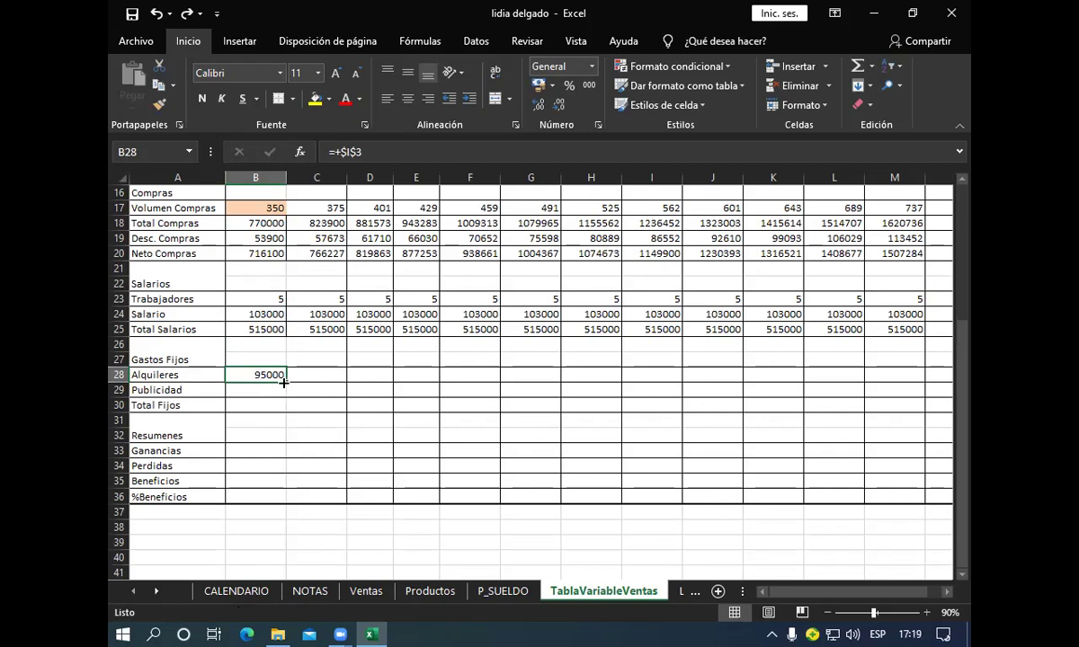
left_click_drag(283, 382, 944, 399)
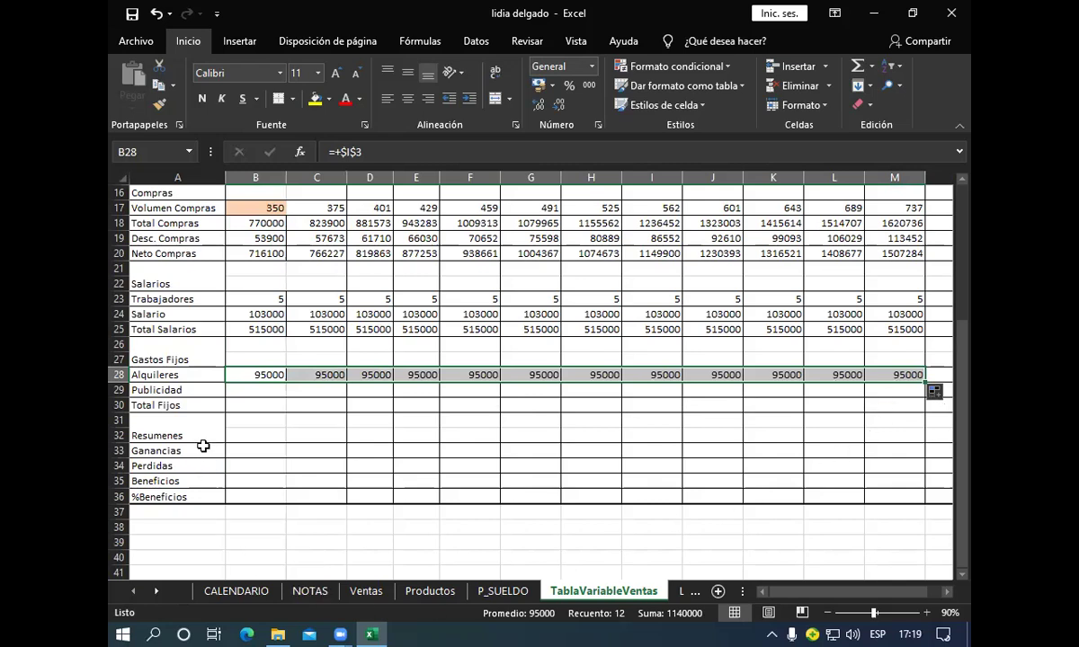
left_click(243, 391)
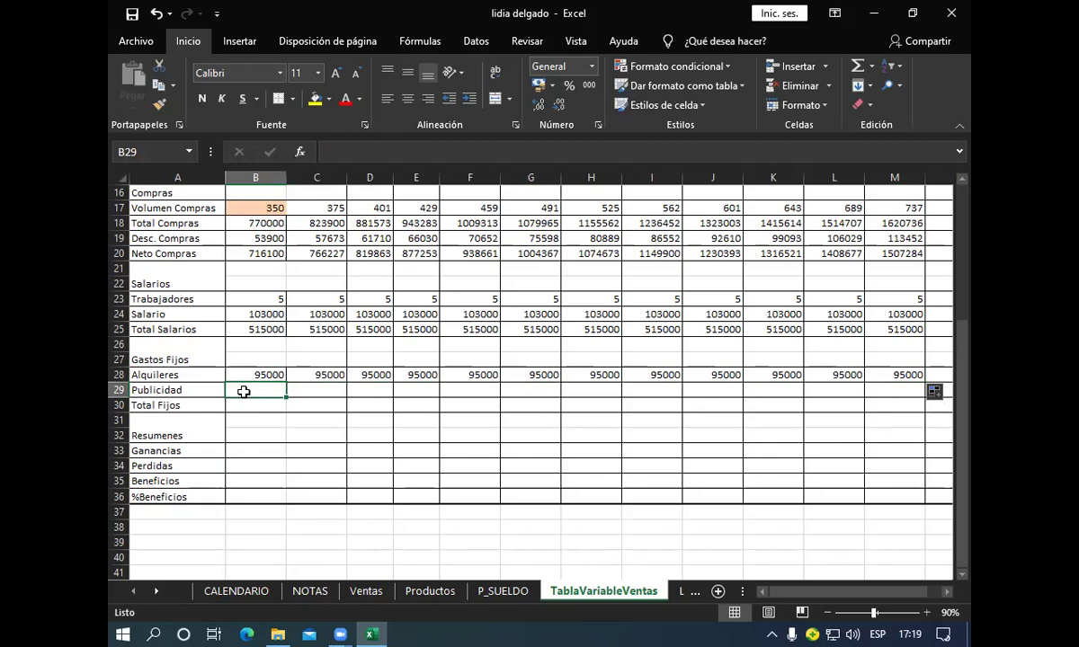
Enter =+$I$4 in Enero's Publicidad cell B29, showing 140000.
type("+")
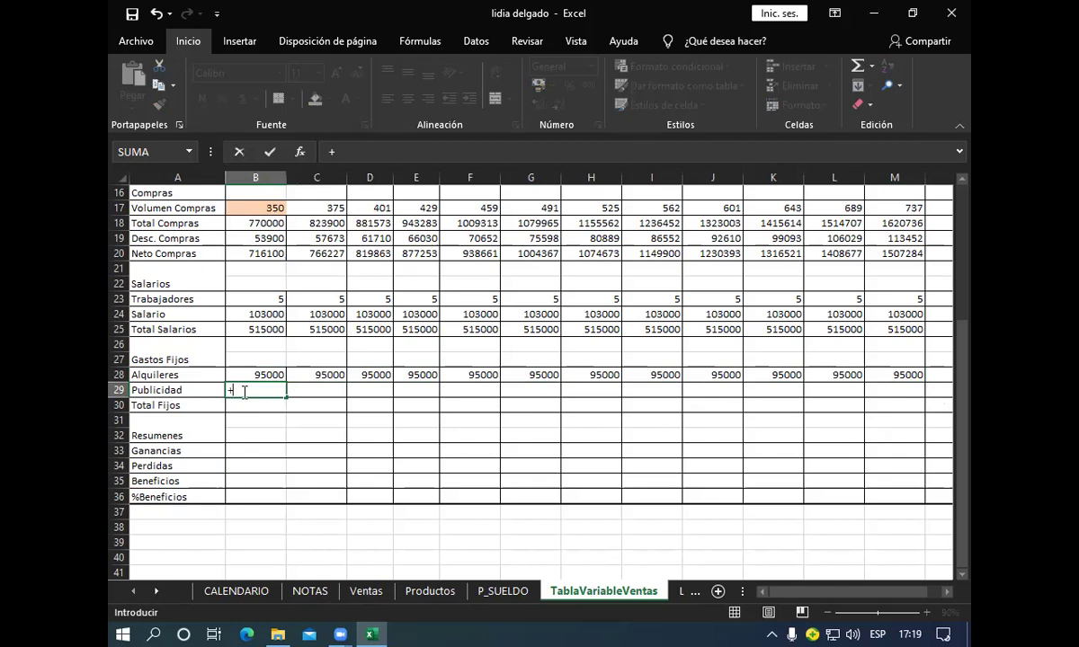
scroll(338, 436, "up", 4)
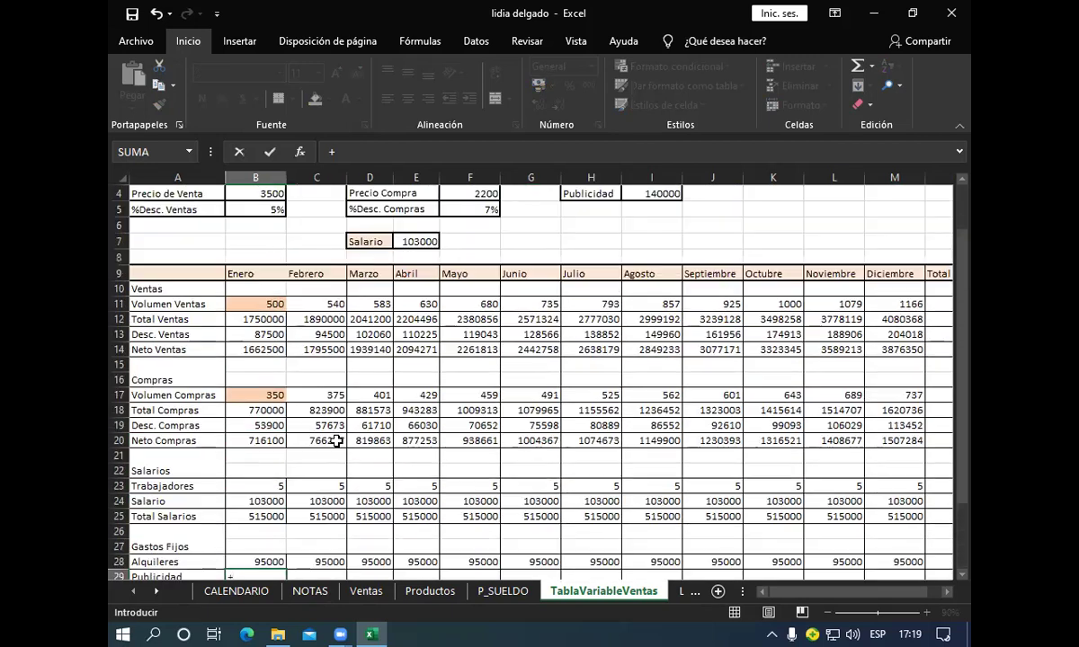
scroll(335, 441, "up", 1)
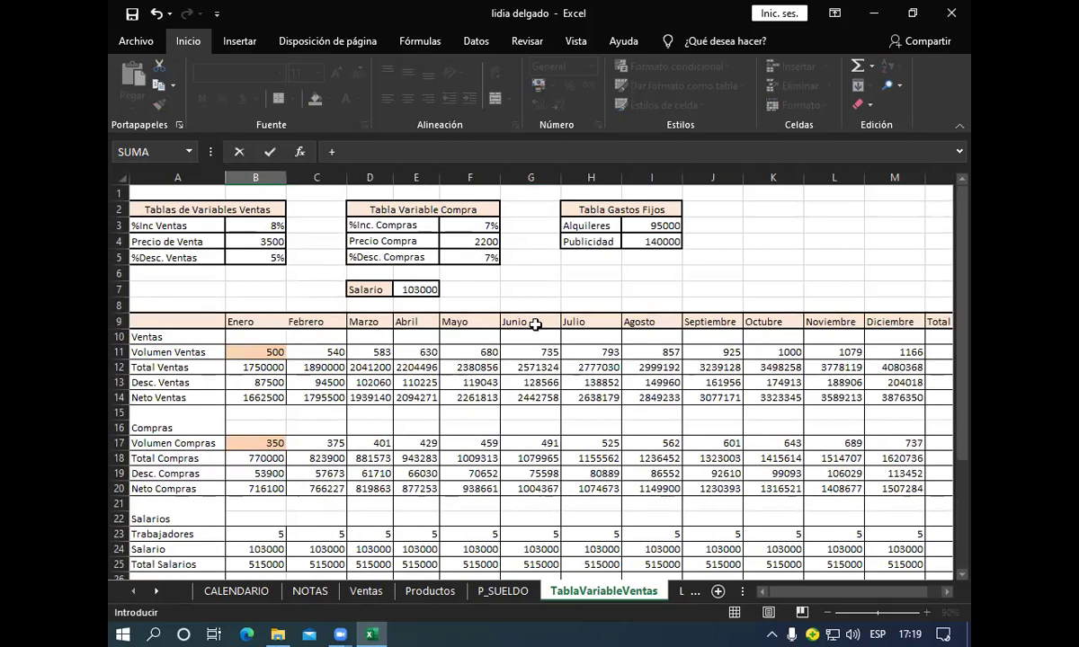
left_click(635, 239)
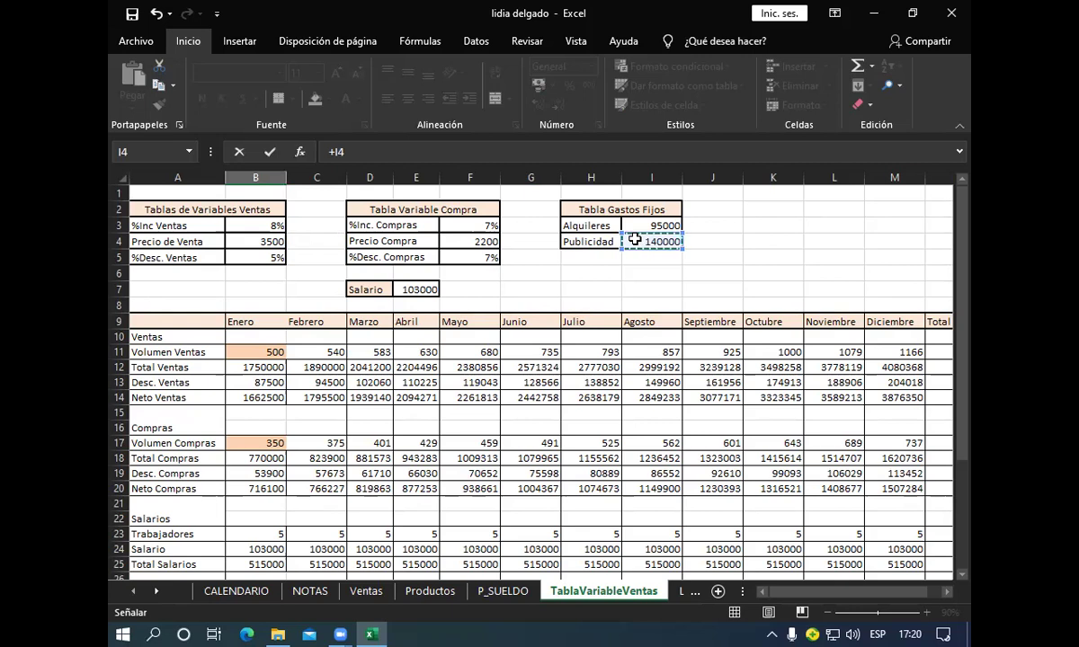
key("F4")
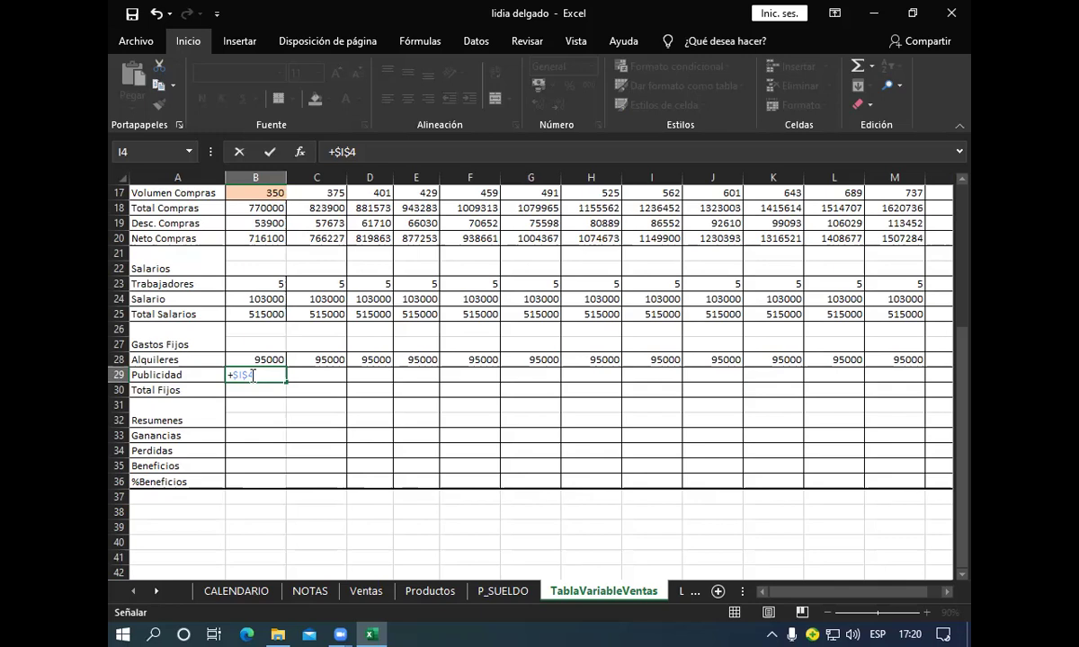
key("Return")
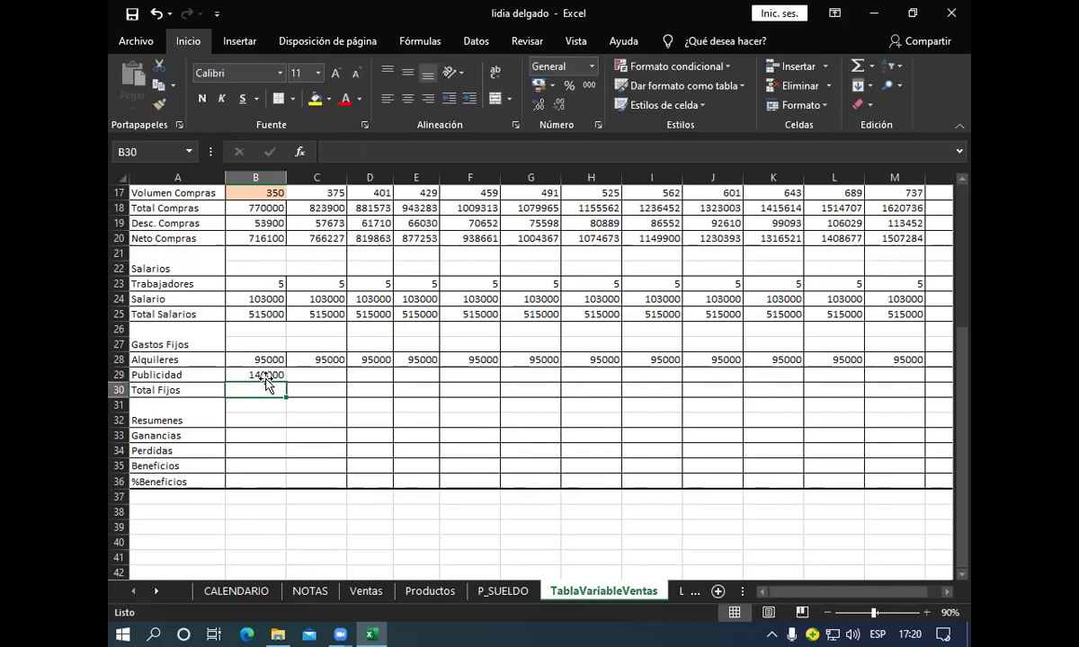
Copy the Publicidad formula from B29 across to M29, trimming the fill to end at Diciembre.
left_click(265, 375)
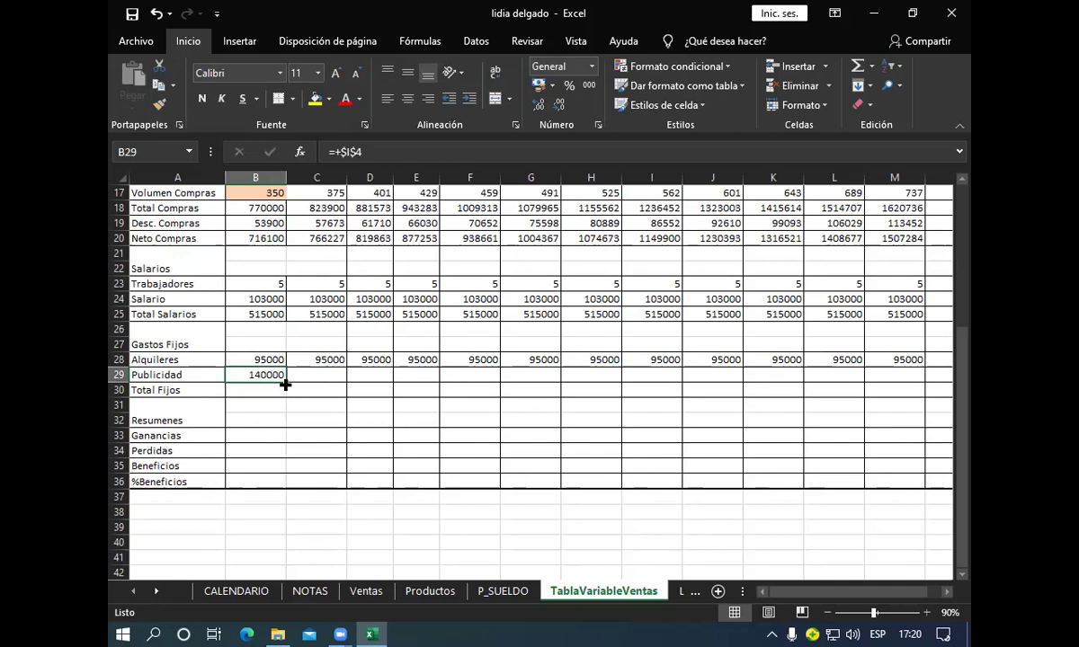
left_click_drag(285, 383, 848, 386)
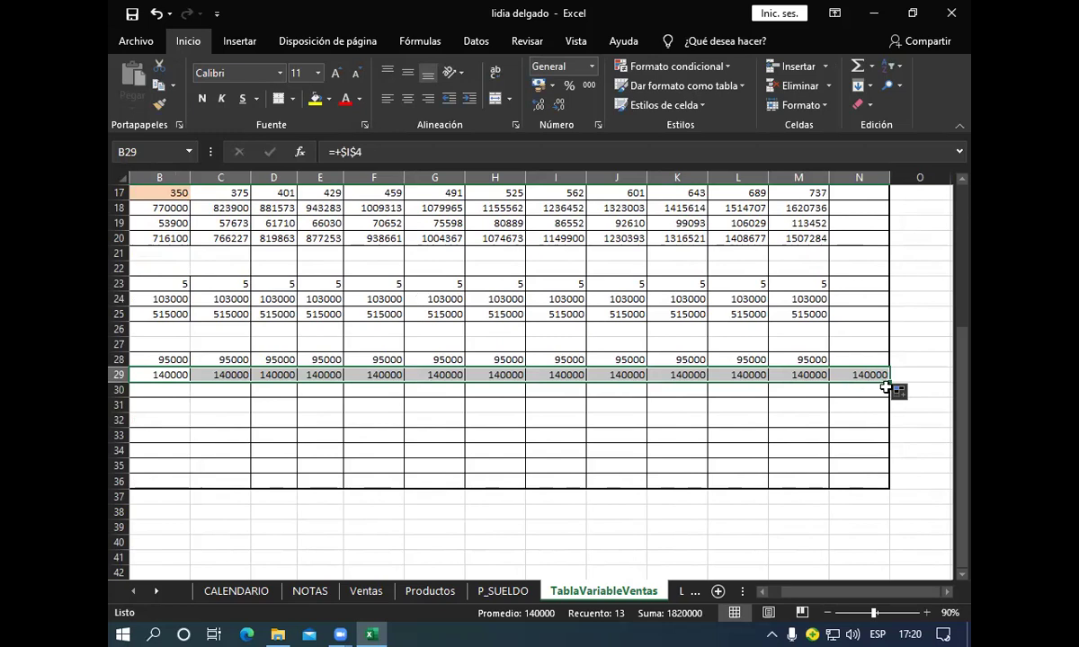
left_click_drag(889, 380, 848, 377)
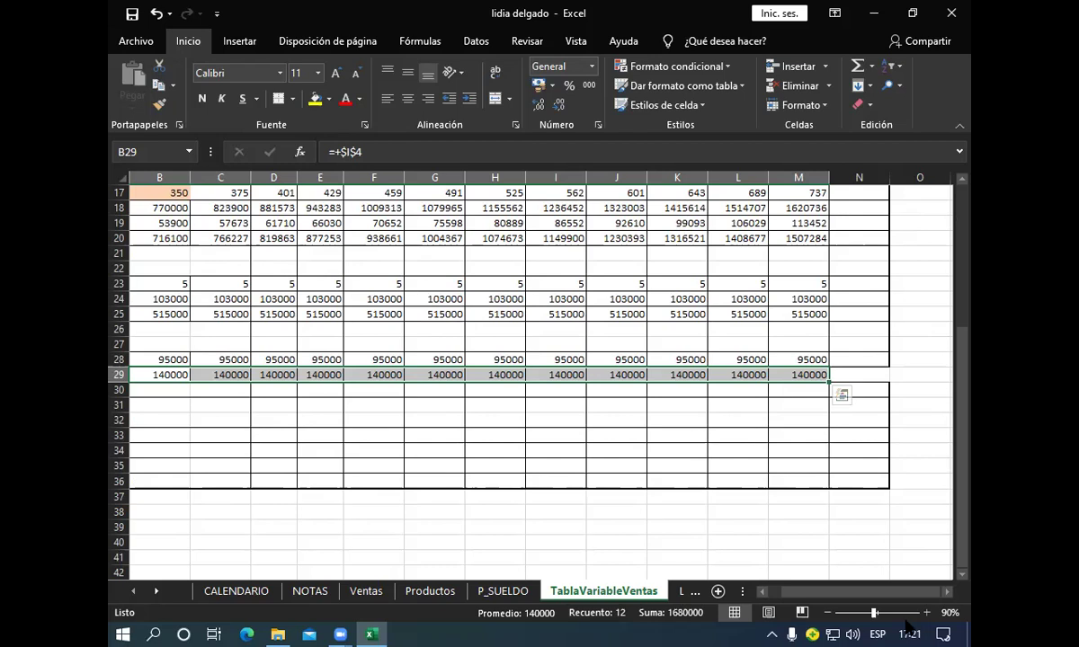
left_click(946, 592)
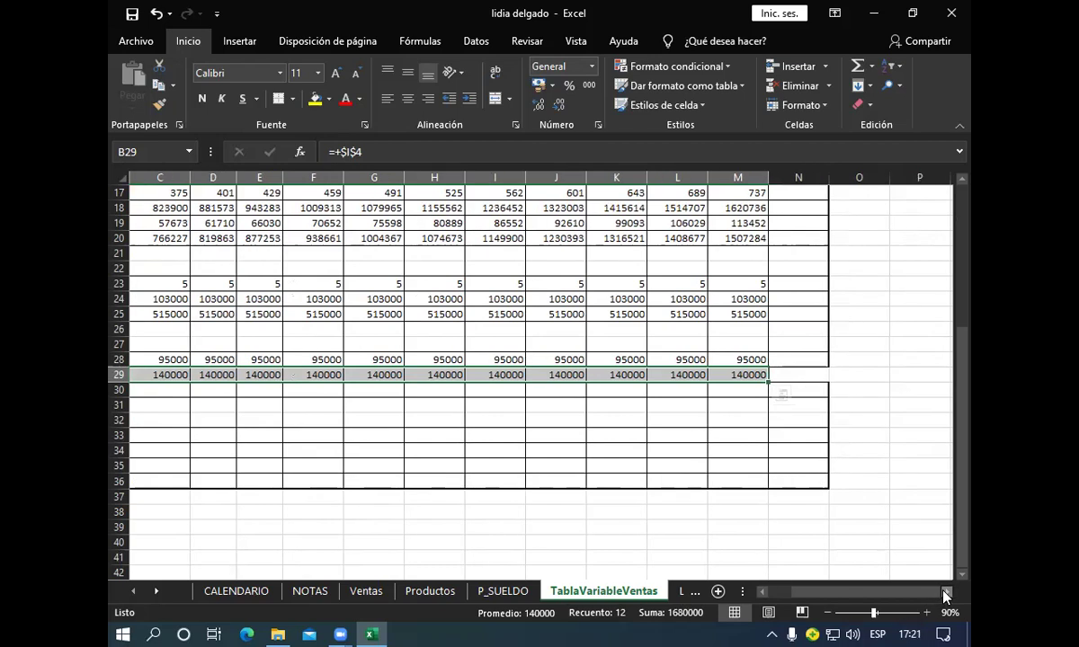
left_click(763, 593)
left_click(762, 593)
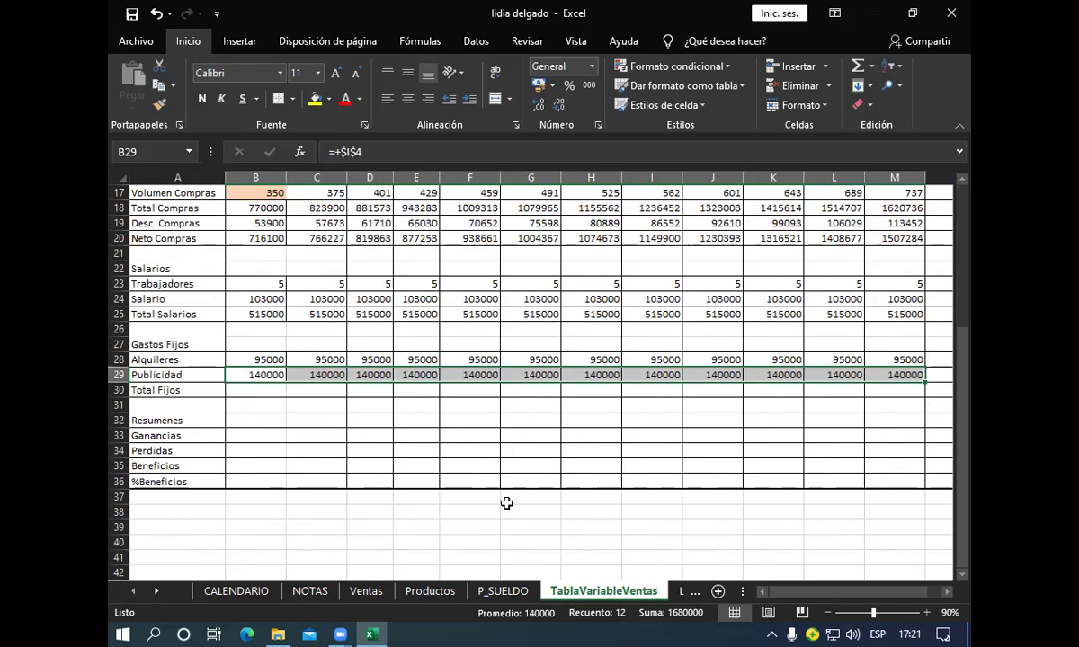
left_click(250, 386)
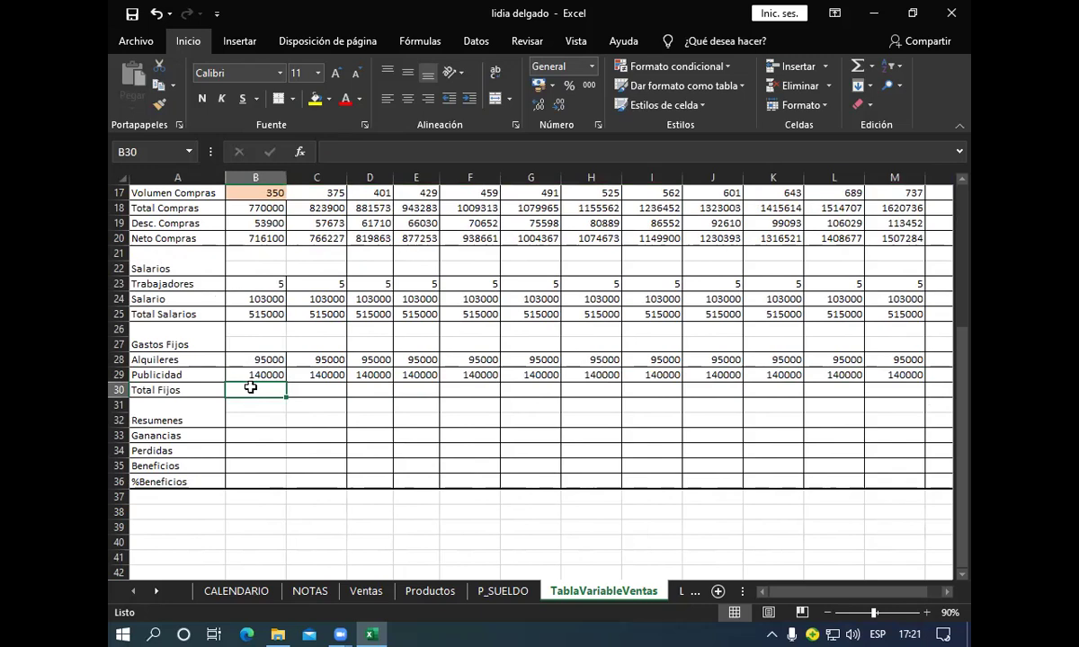
Enter =+B28+B29 in B30 so Enero's Total Fijos sums Alquileres and Publicidad to 235000.
type("+")
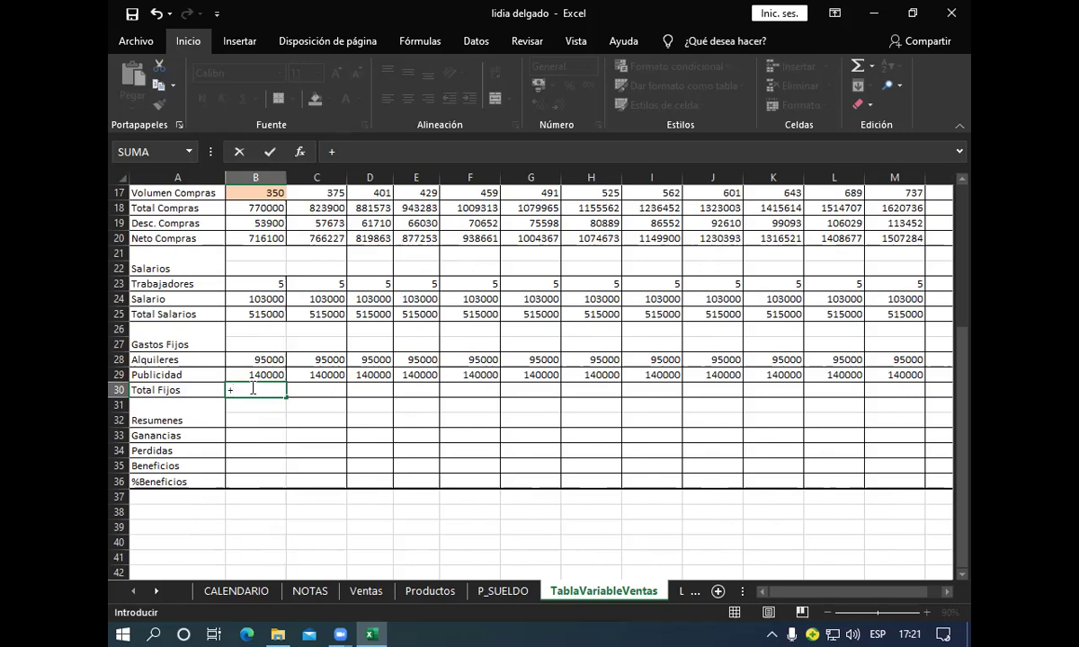
left_click(240, 360)
left_click(240, 374)
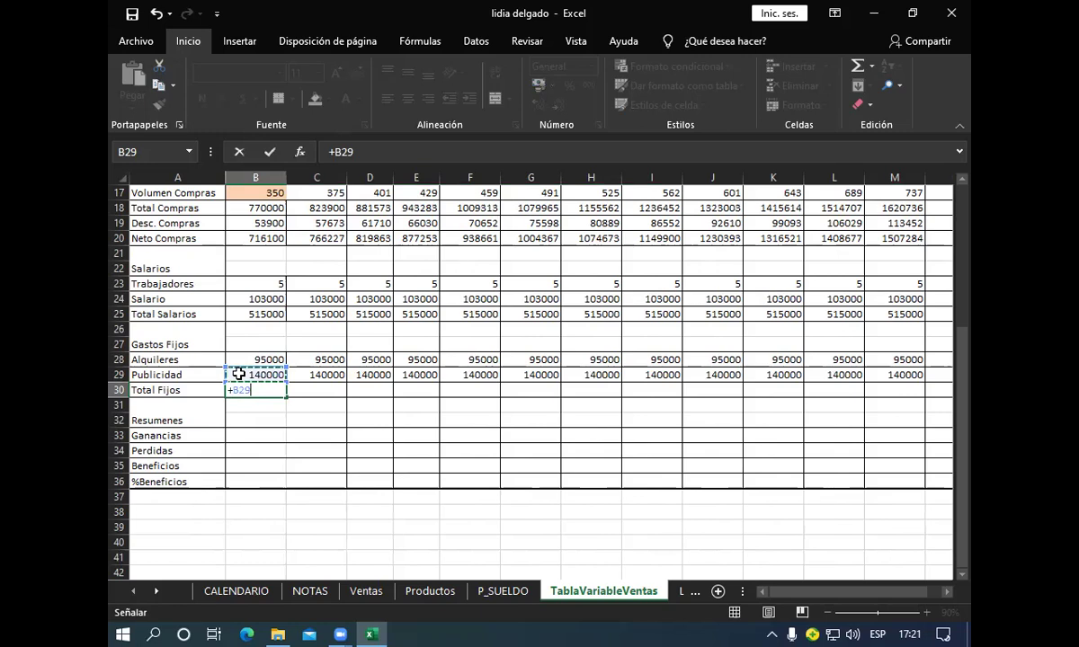
left_click(246, 360)
type("+")
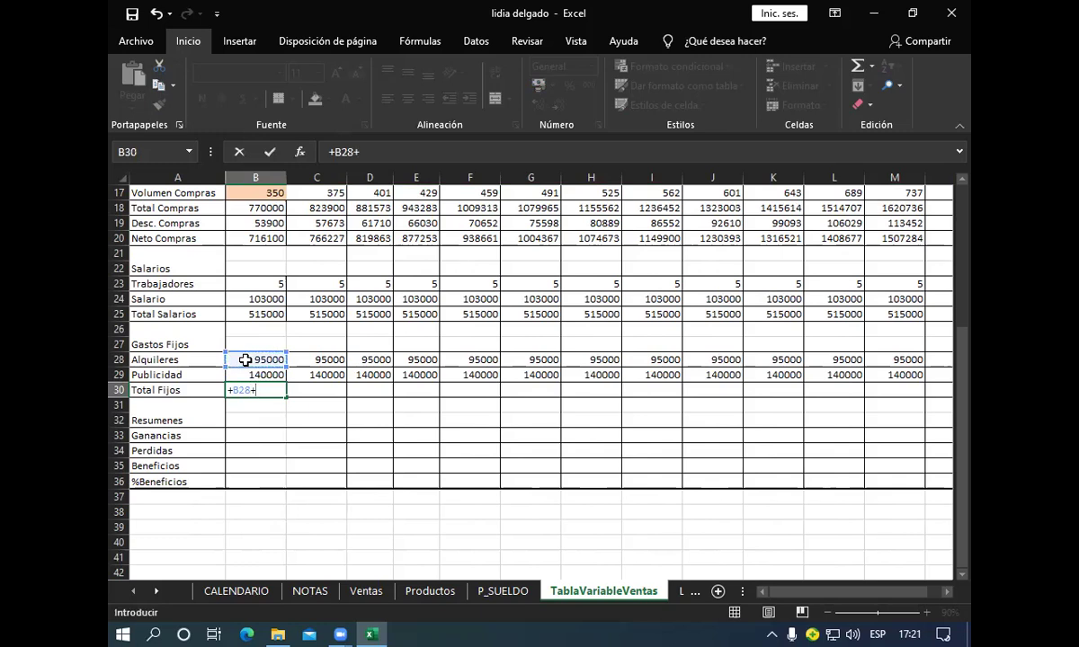
left_click(234, 374)
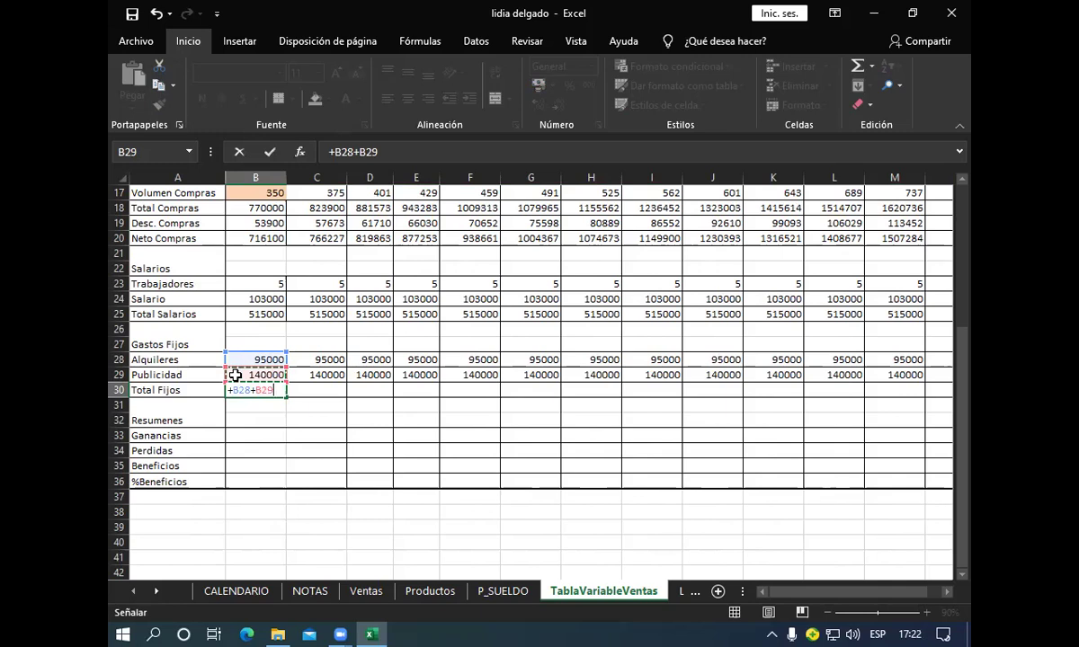
key("Return")
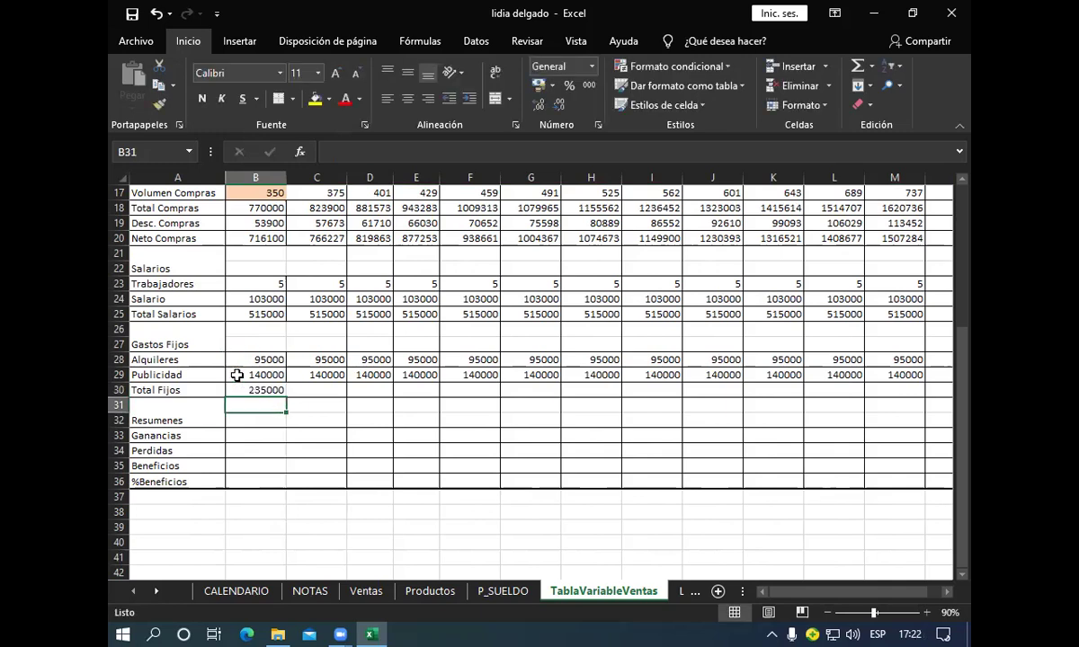
left_click(235, 390)
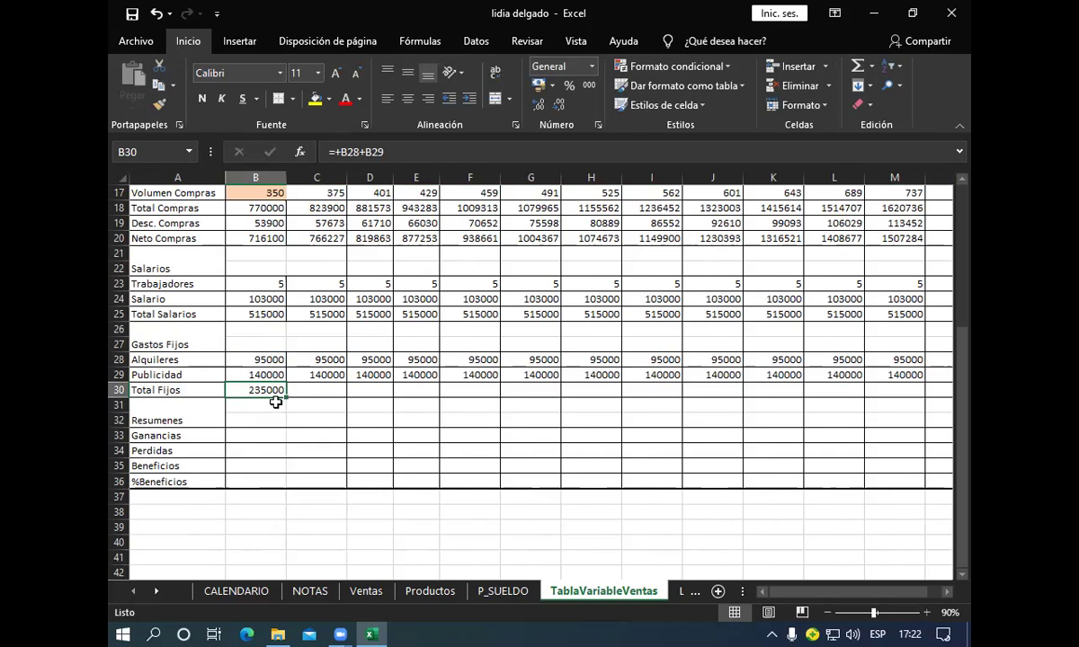
Copy the B30 total formula across to M30, giving 235000 for Enero through Diciembre.
left_click_drag(285, 398, 310, 399)
left_click_drag(349, 404, 916, 397)
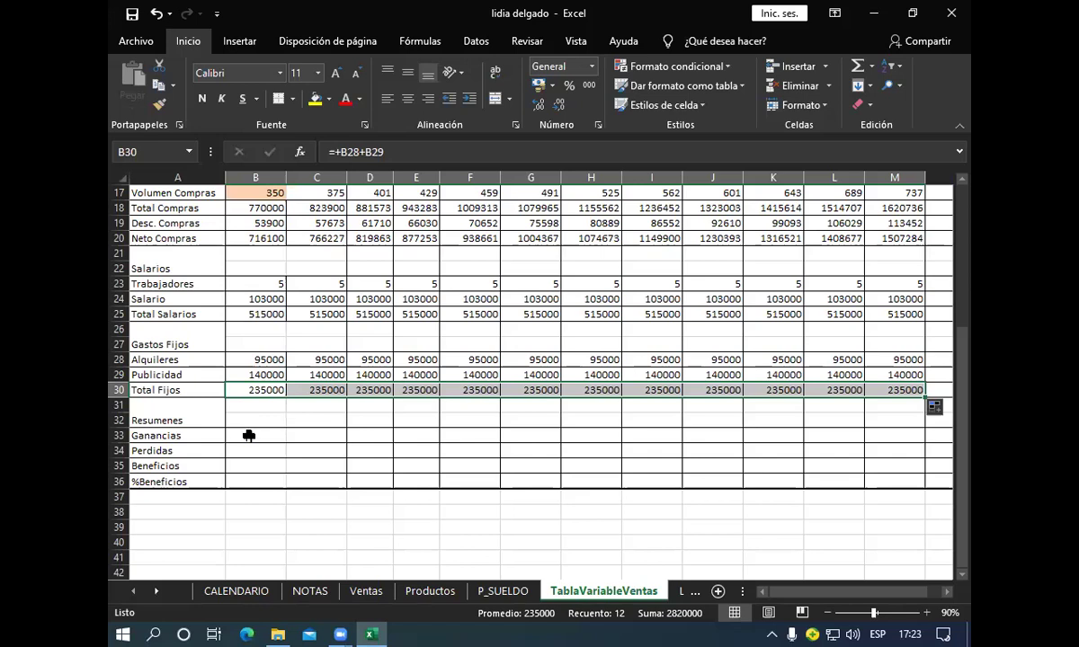
Inspect the Enero Neto Compras formula, cancelling an accidental edit.
left_click(249, 435)
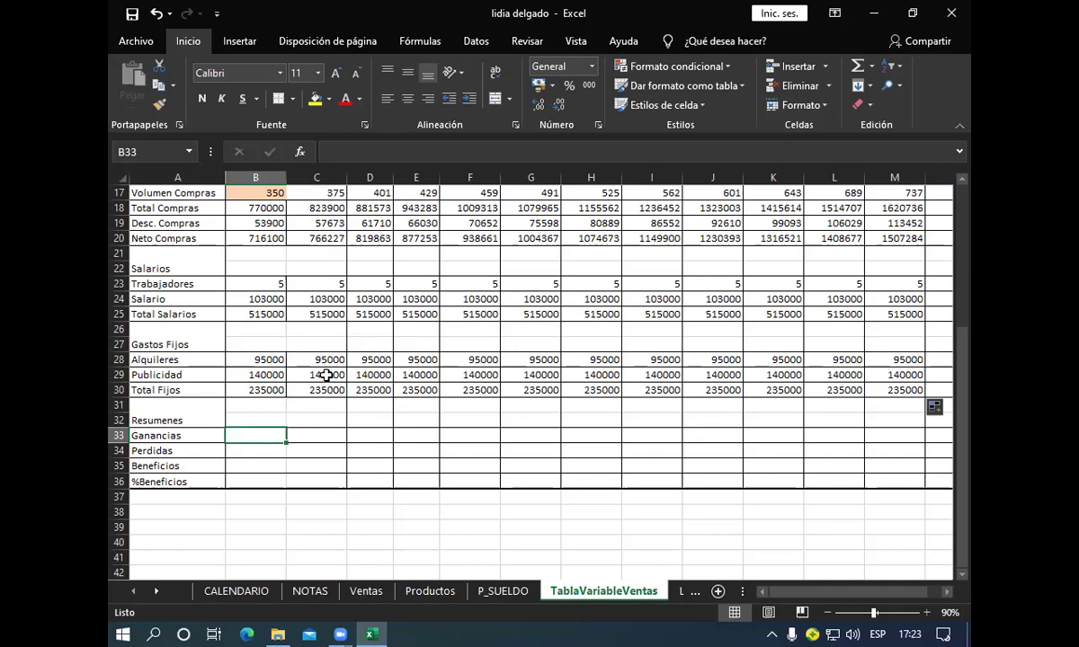
left_click(238, 239)
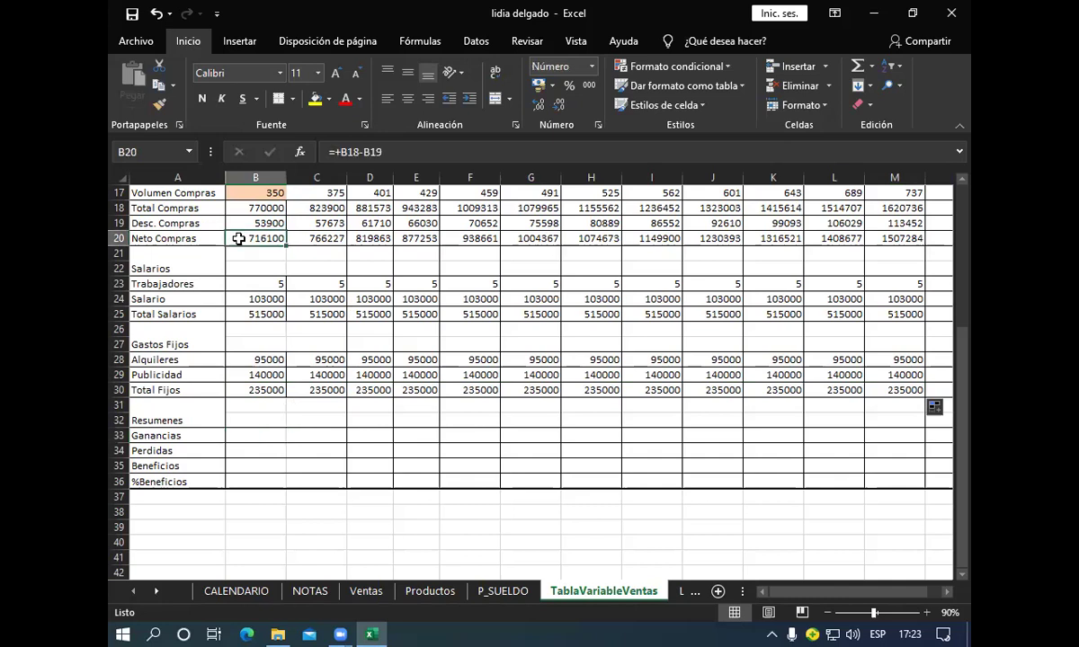
type("+")
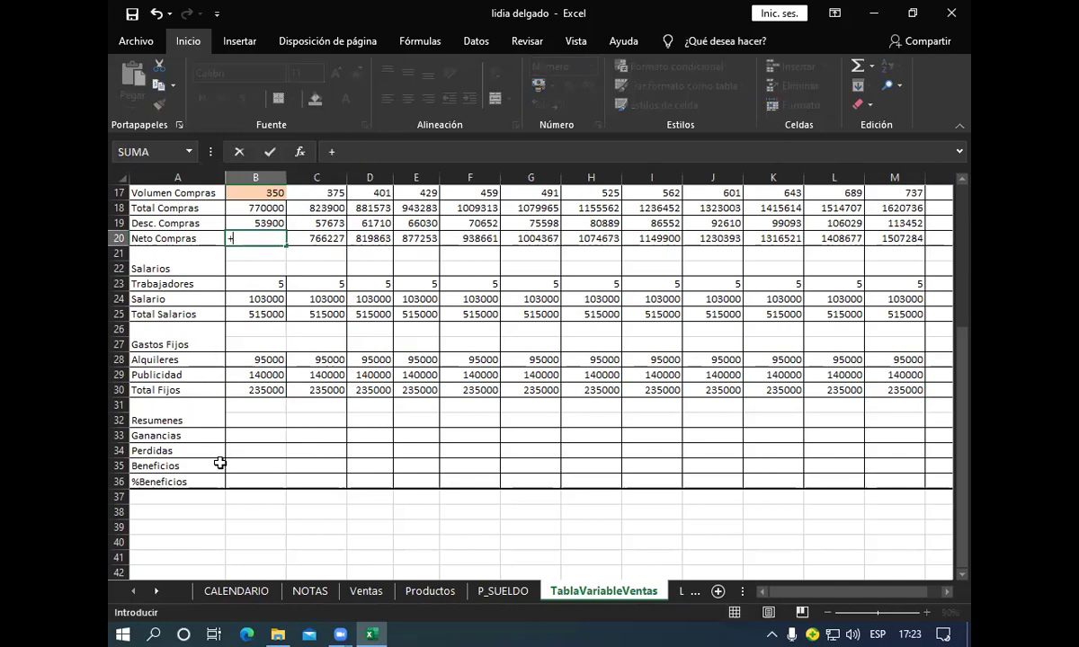
key("Escape")
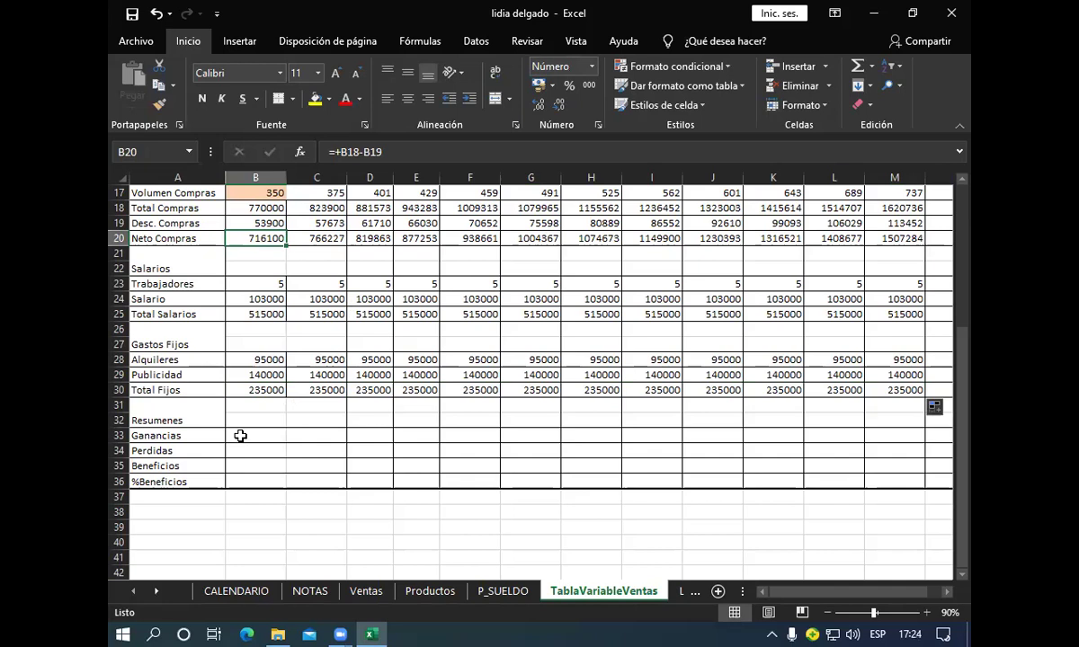
Enter =+B14 in B33 so Enero Ganancias shows 1662500.
left_click(240, 435)
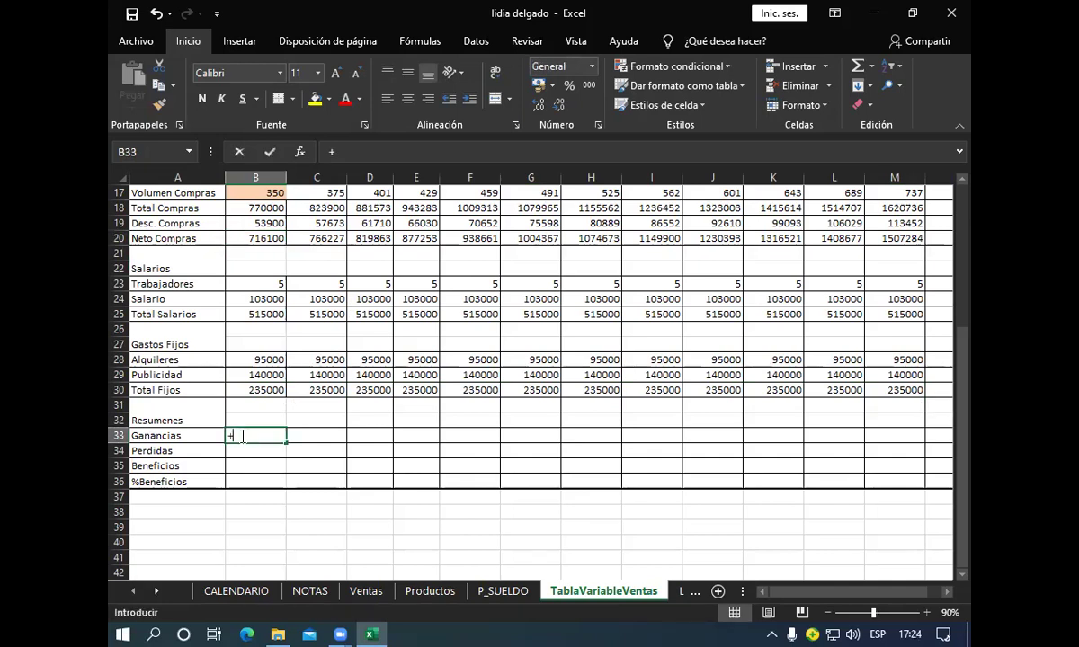
type("+")
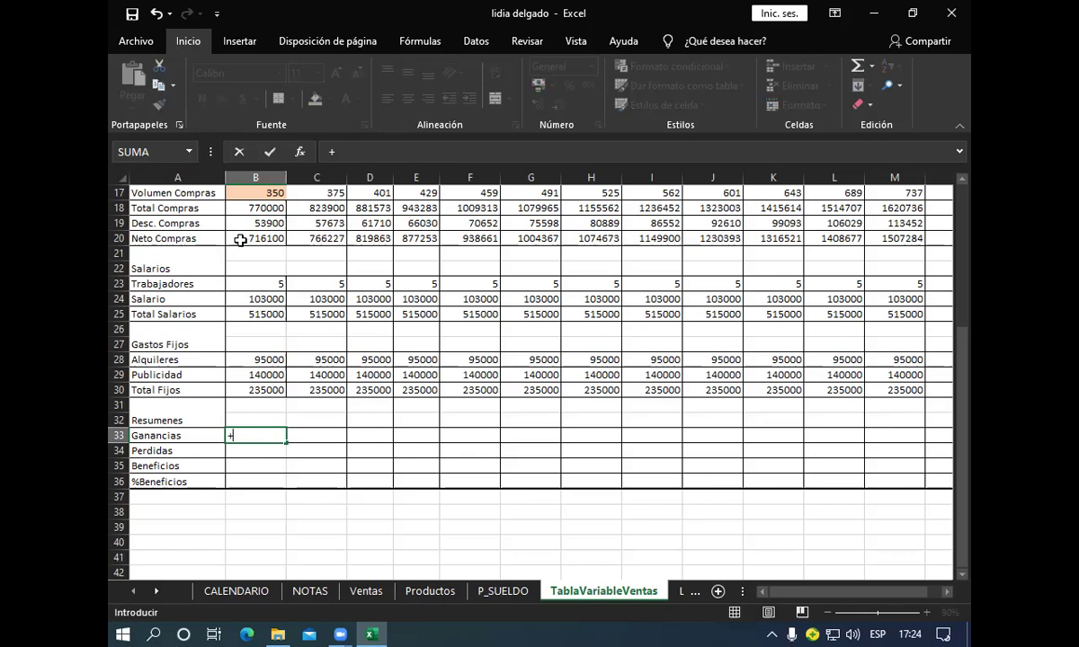
scroll(241, 240, "up", 3)
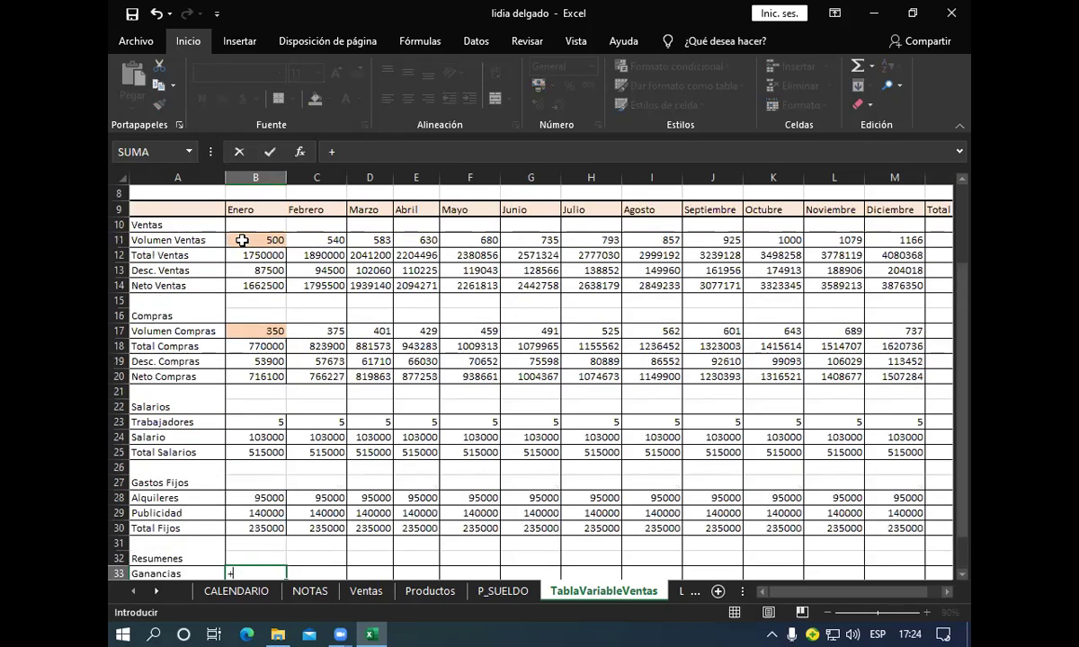
left_click(236, 285)
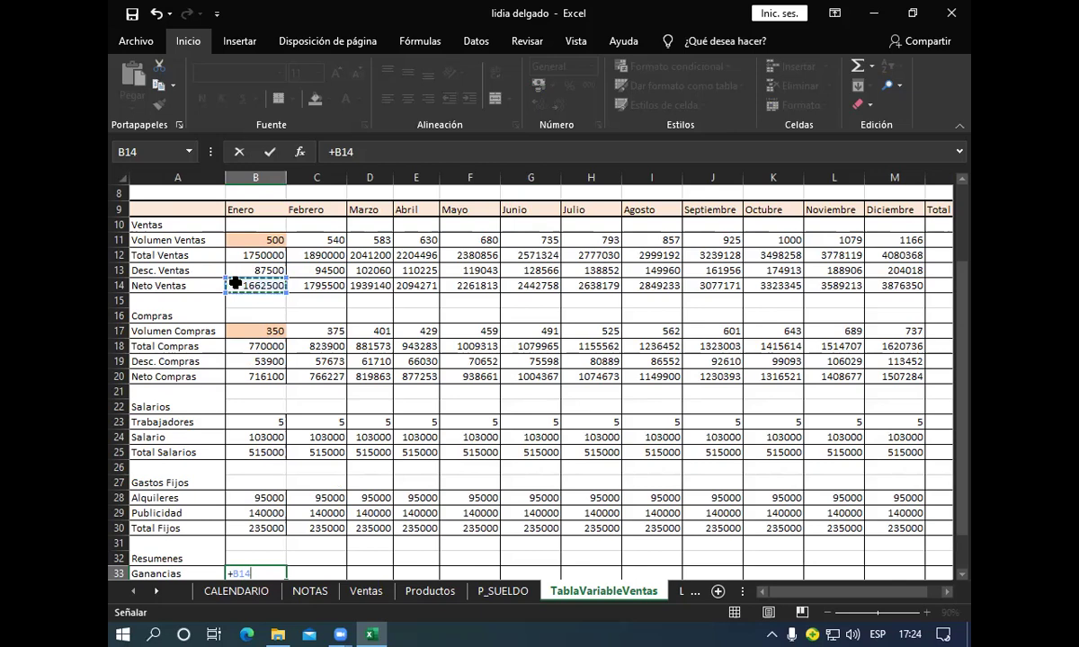
key("Return")
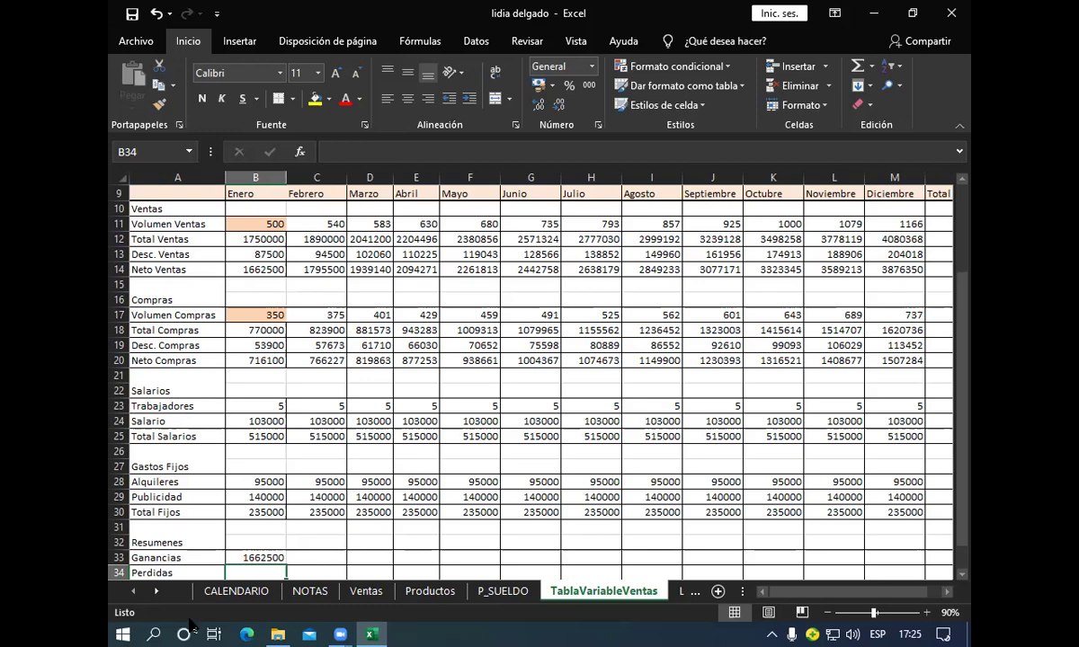
scroll(289, 557, "down", 1)
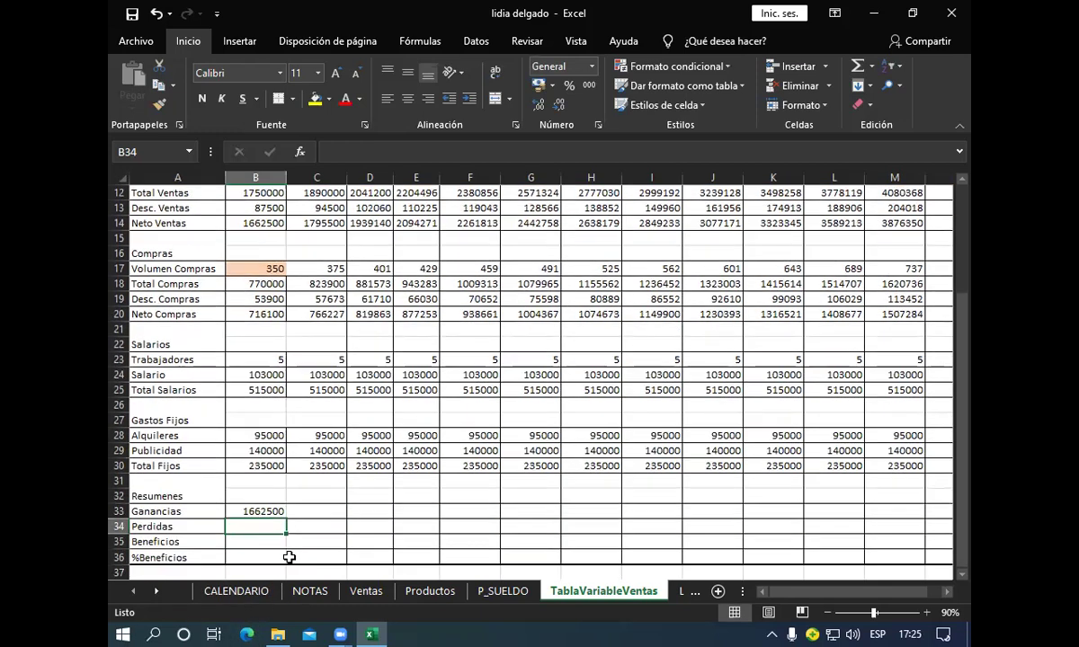
Copy the B33 Ganancias formula through M33, from 1662500 in Enero to 3876350 in Diciembre.
left_click(278, 513)
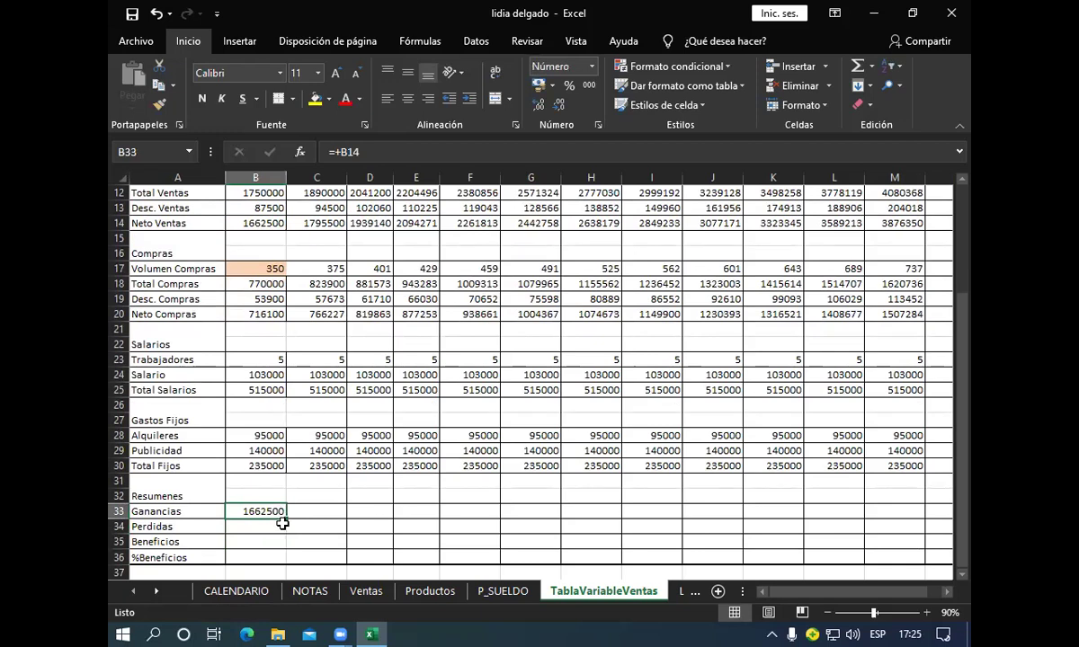
left_click_drag(285, 519, 903, 520)
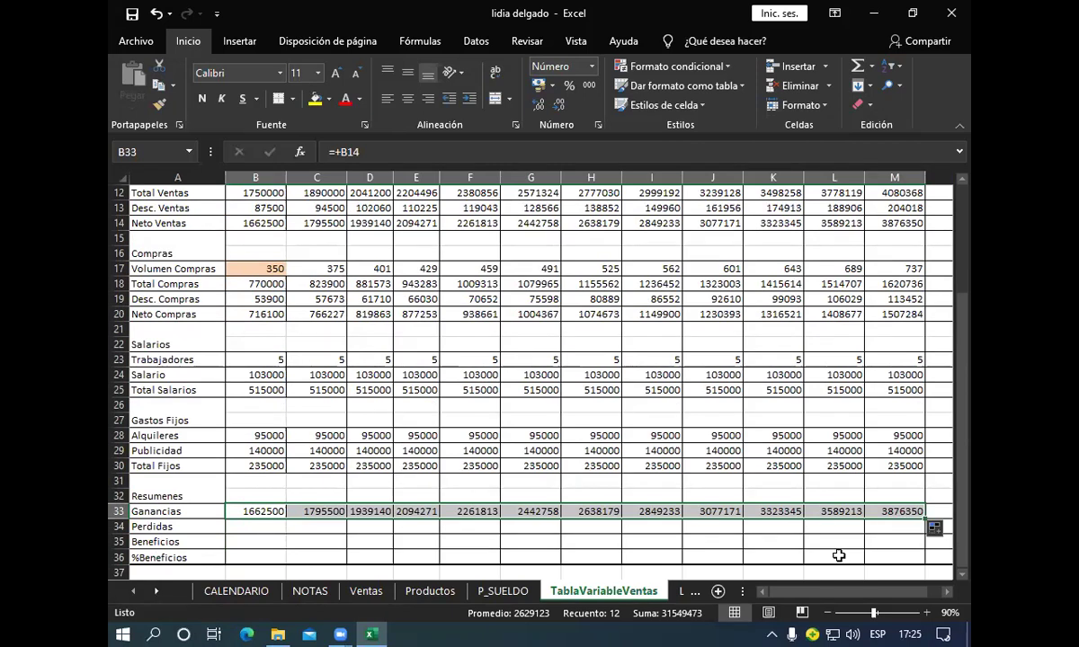
scroll(838, 555, "up", 3)
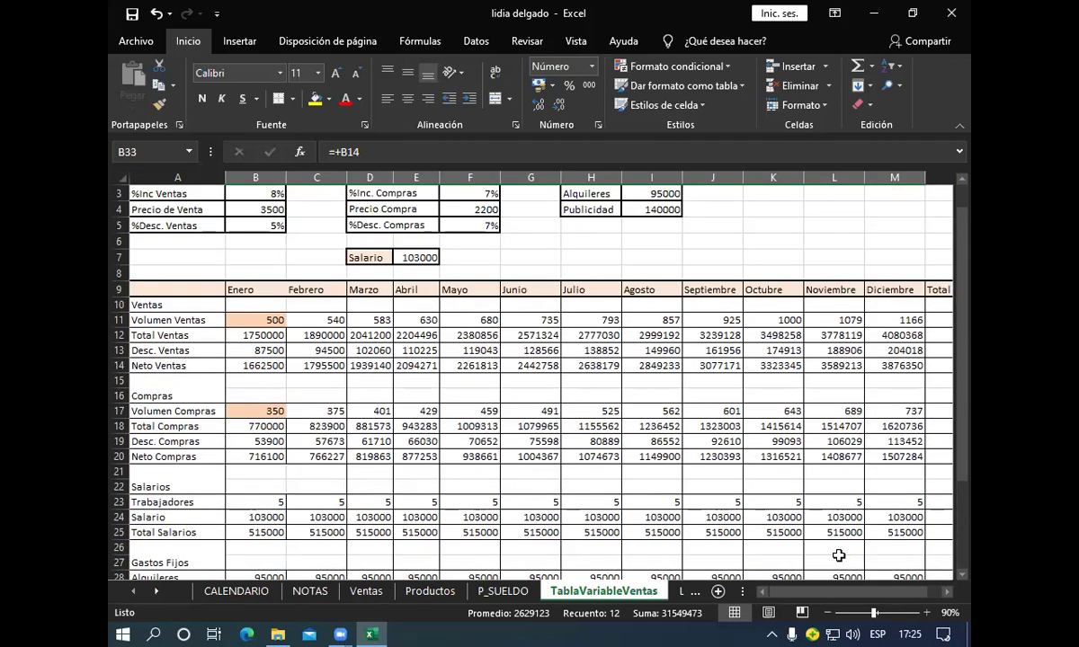
scroll(838, 556, "down", 1)
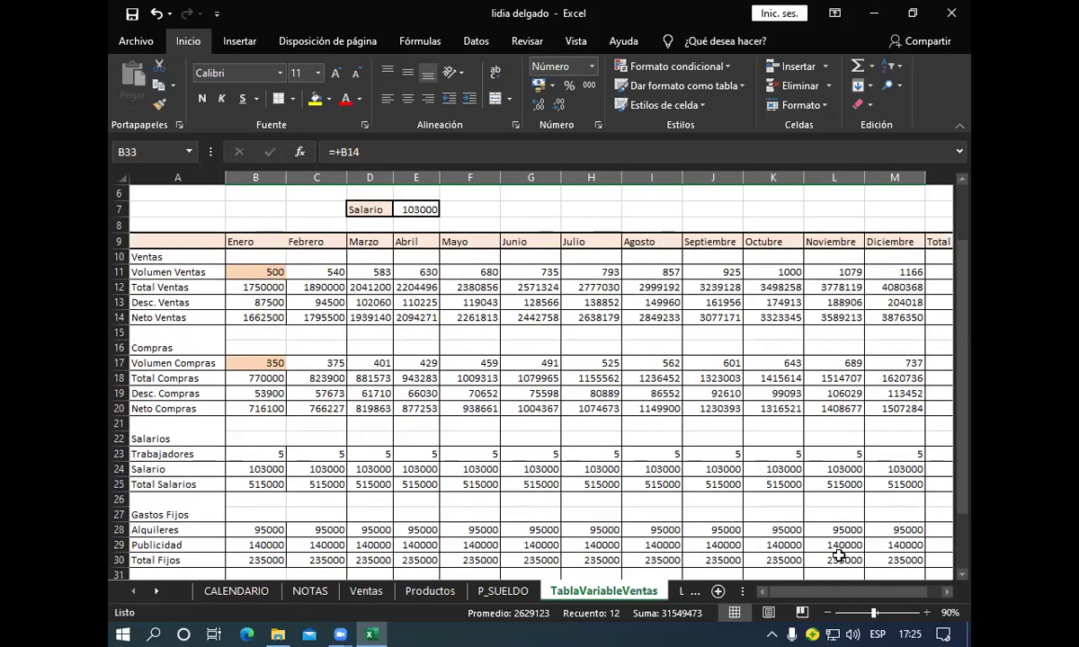
scroll(838, 556, "down", 3)
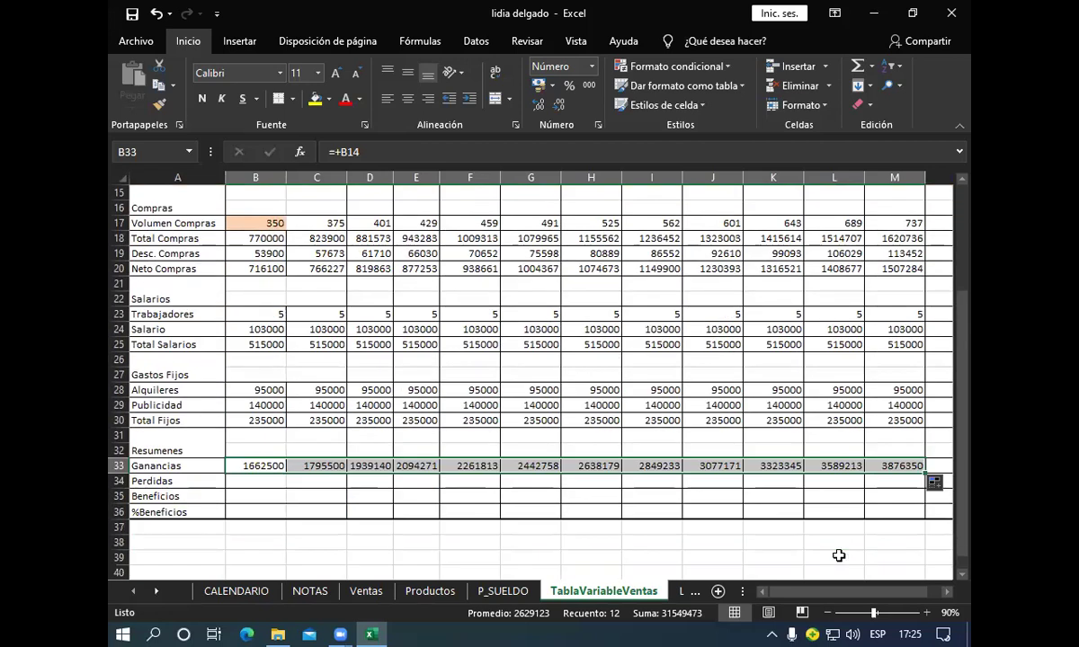
Enter =+B20+B25+B30 in B34 so Enero Perdidas totals 1466100.
left_click(244, 478)
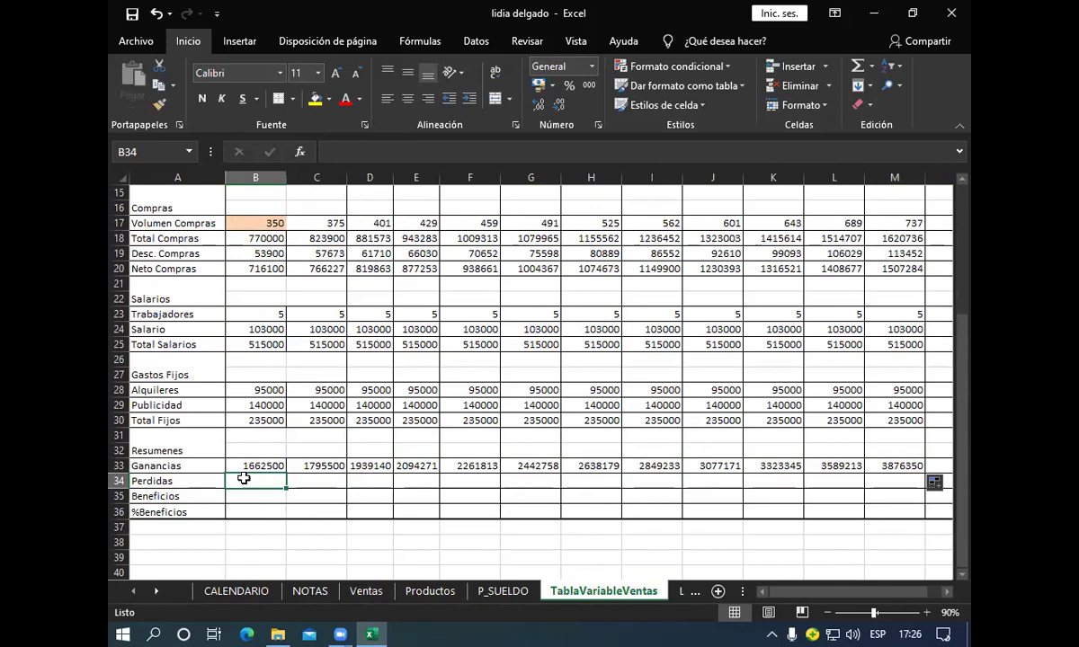
type("+")
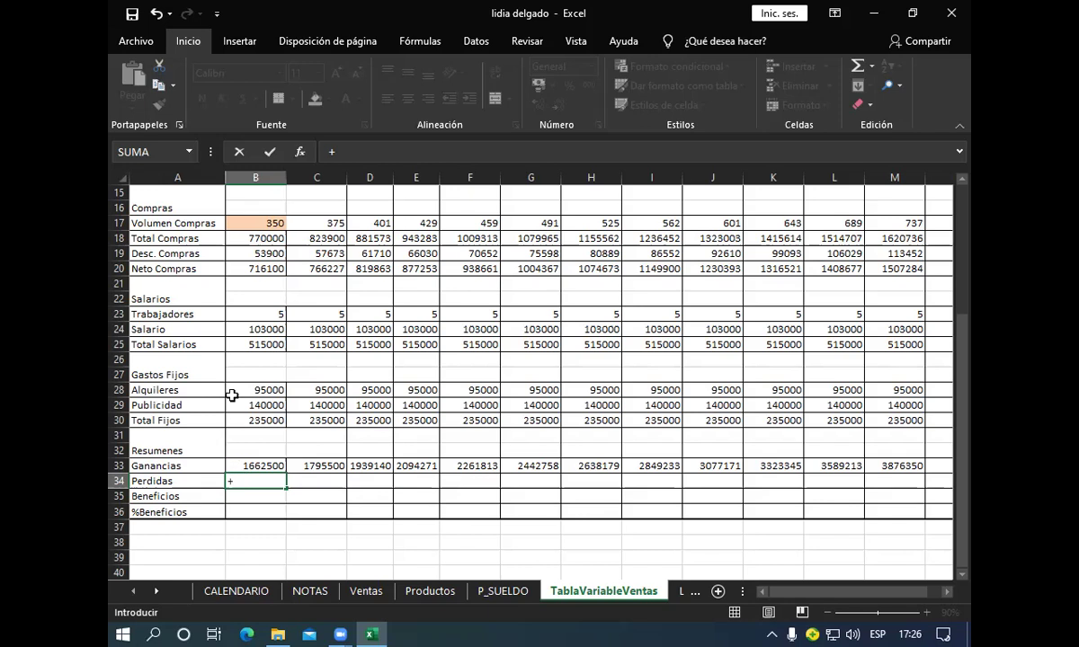
left_click(238, 273)
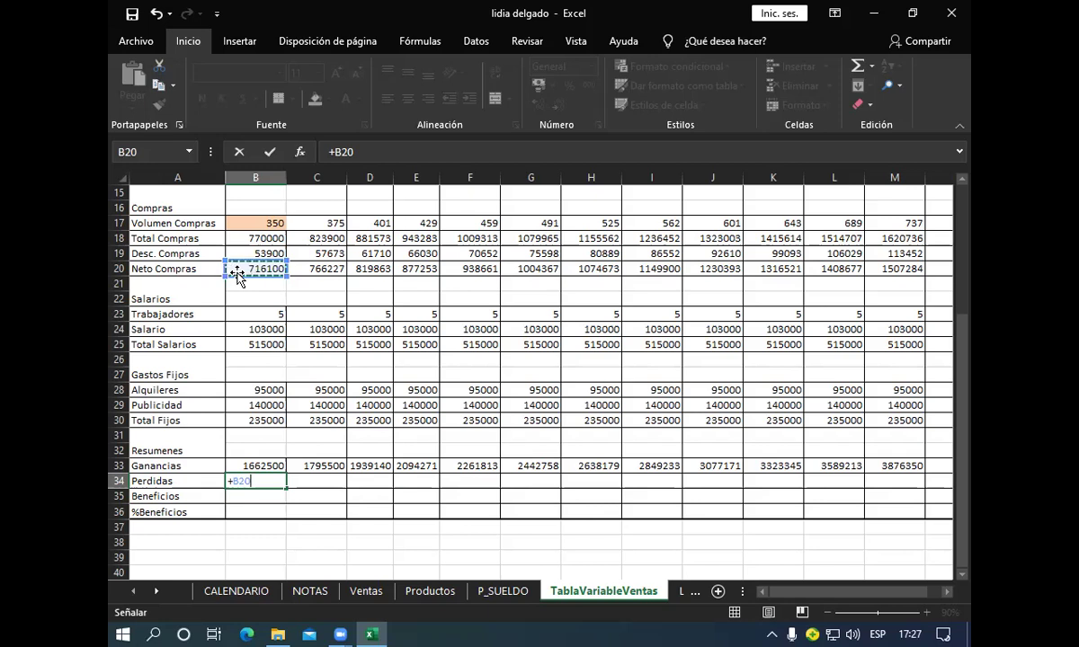
type("+")
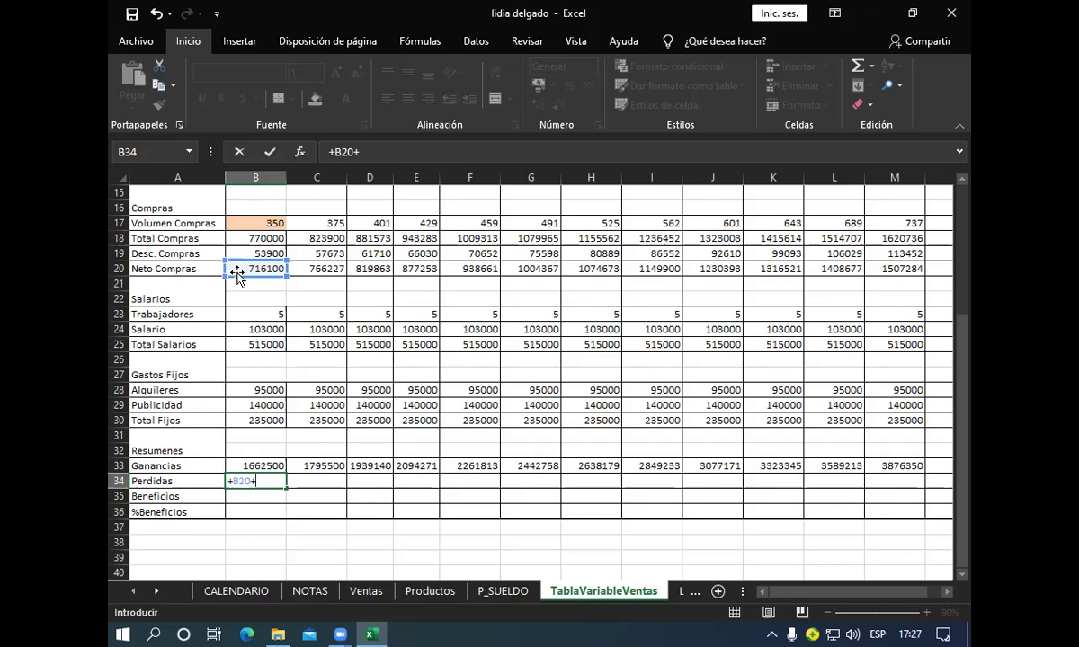
left_click(241, 346)
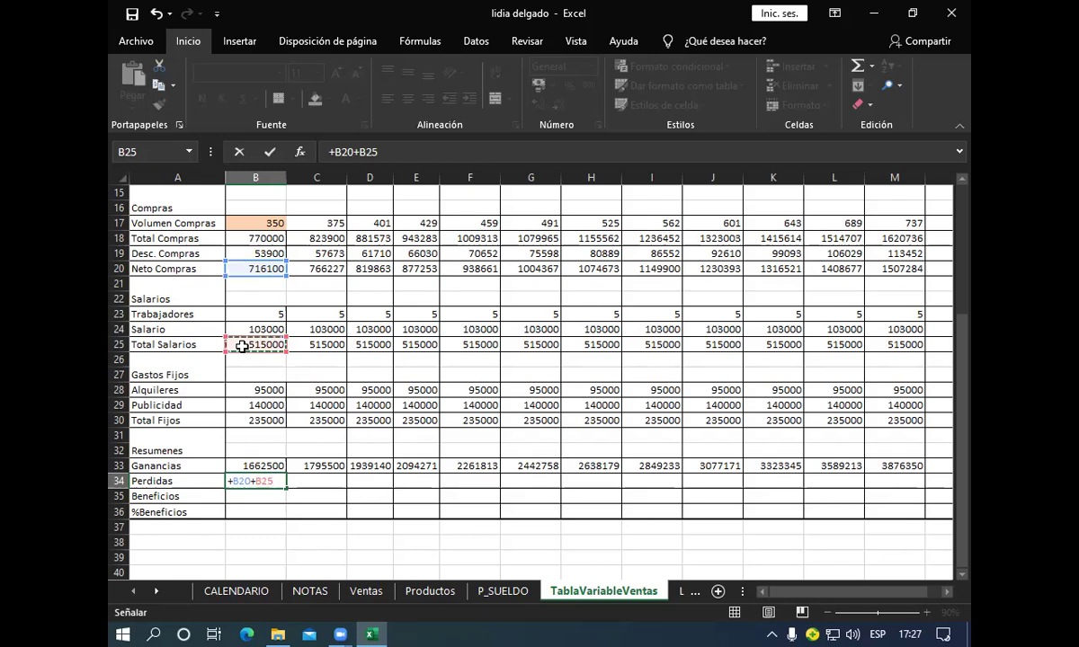
type("+")
left_click(237, 420)
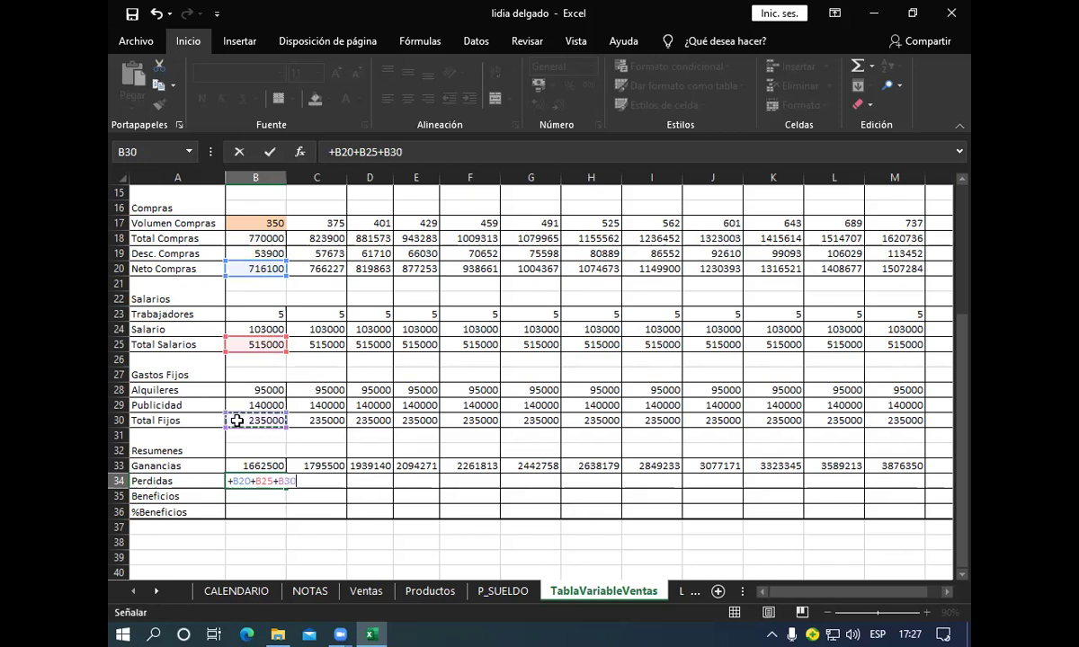
key("Return")
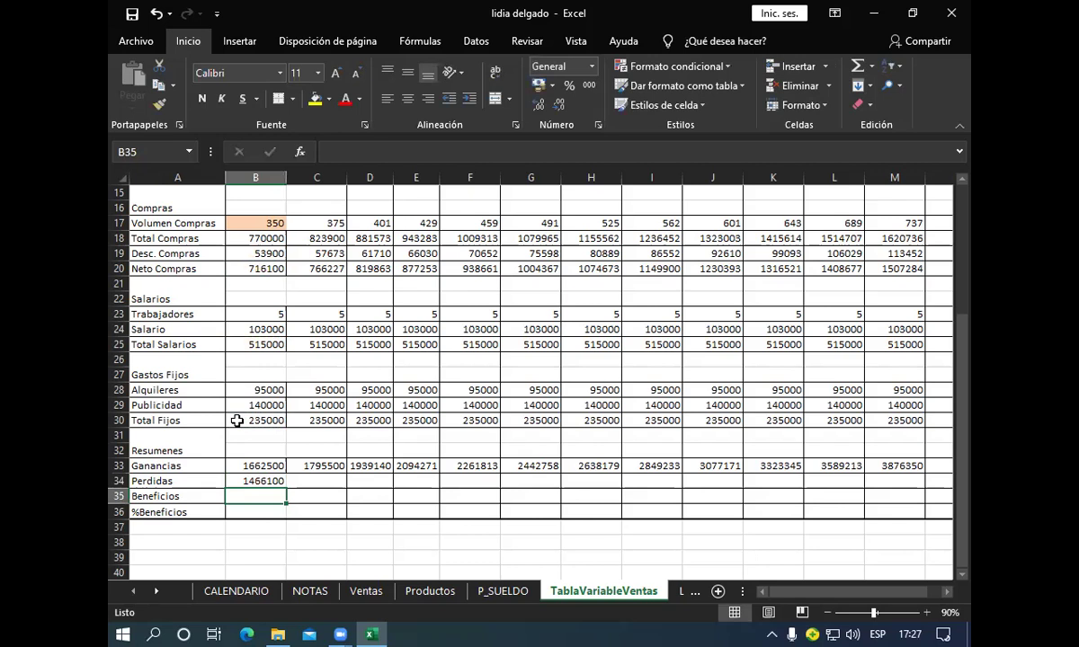
Copy the B34 Perdidas formula through M34, ending at 2257284 in Diciembre.
left_click(260, 482)
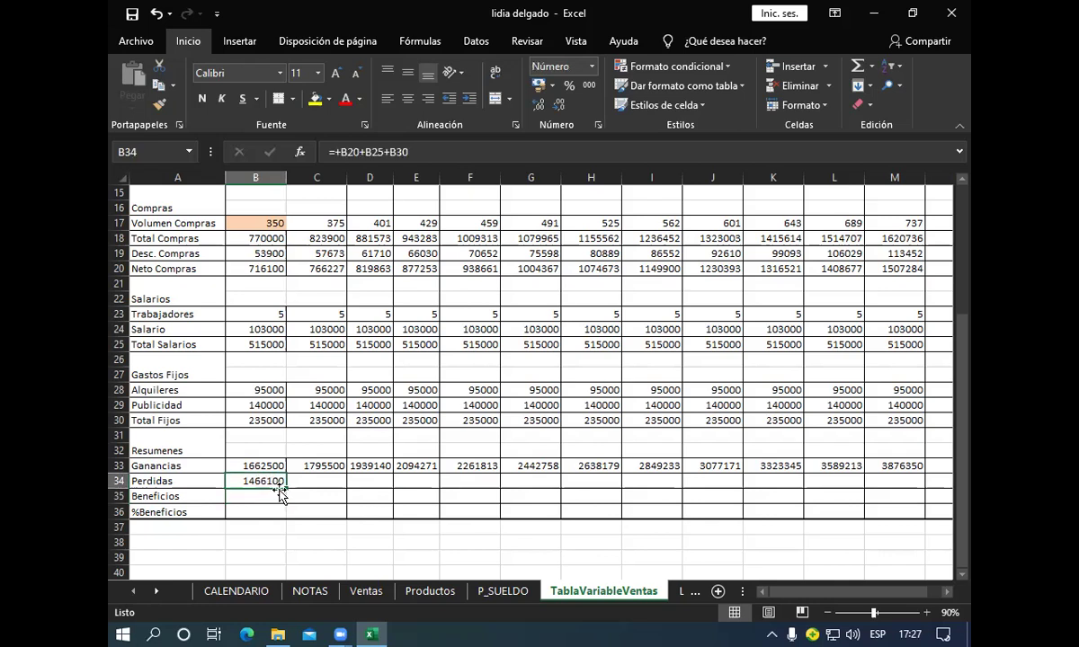
left_click_drag(287, 487, 904, 487)
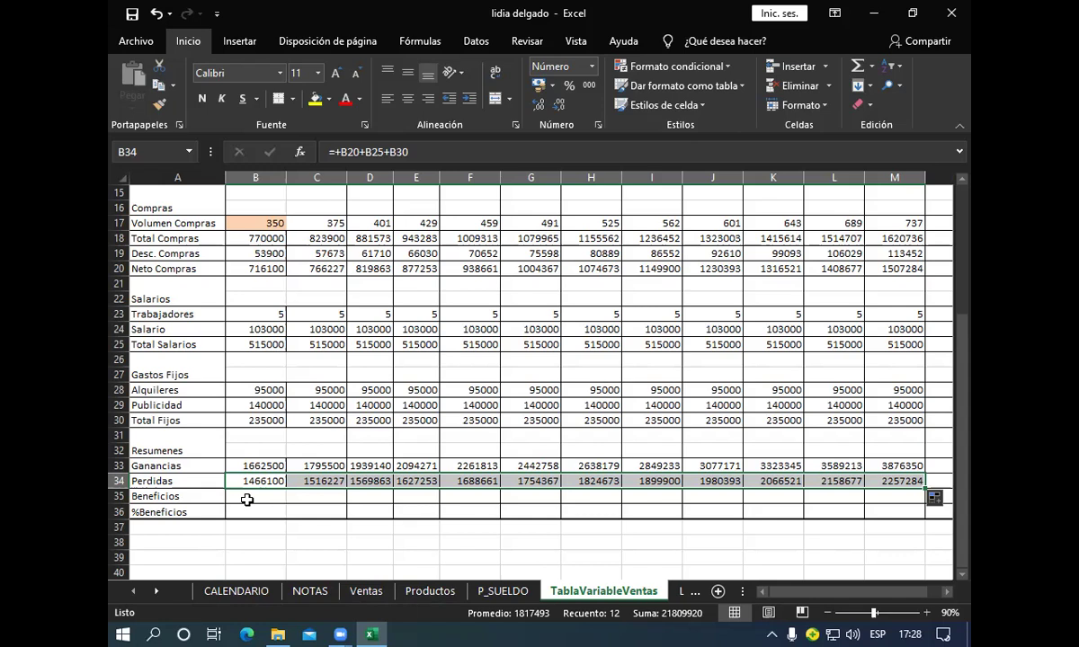
Enter =+B33-B34 in B35 so Enero Beneficios shows 196400.
left_click(247, 500)
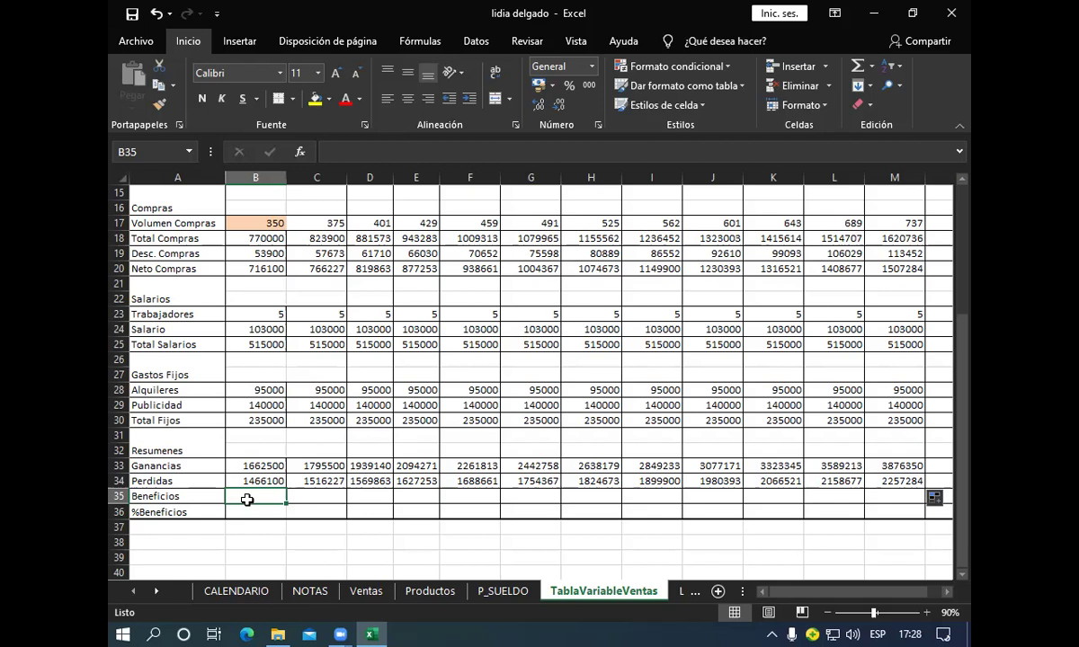
type("+")
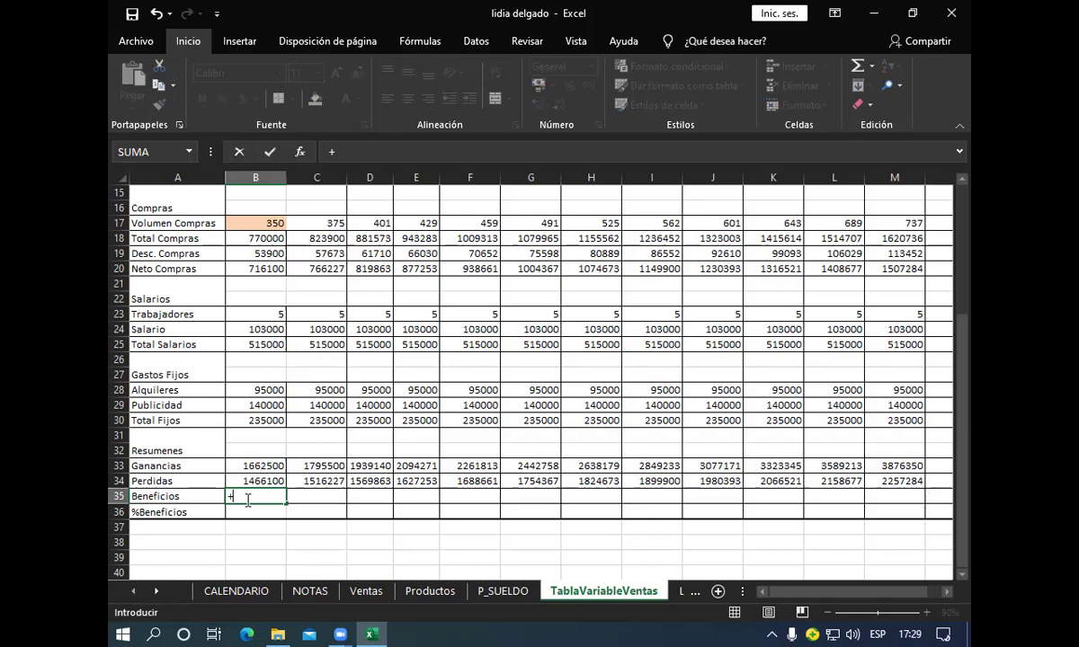
left_click(233, 465)
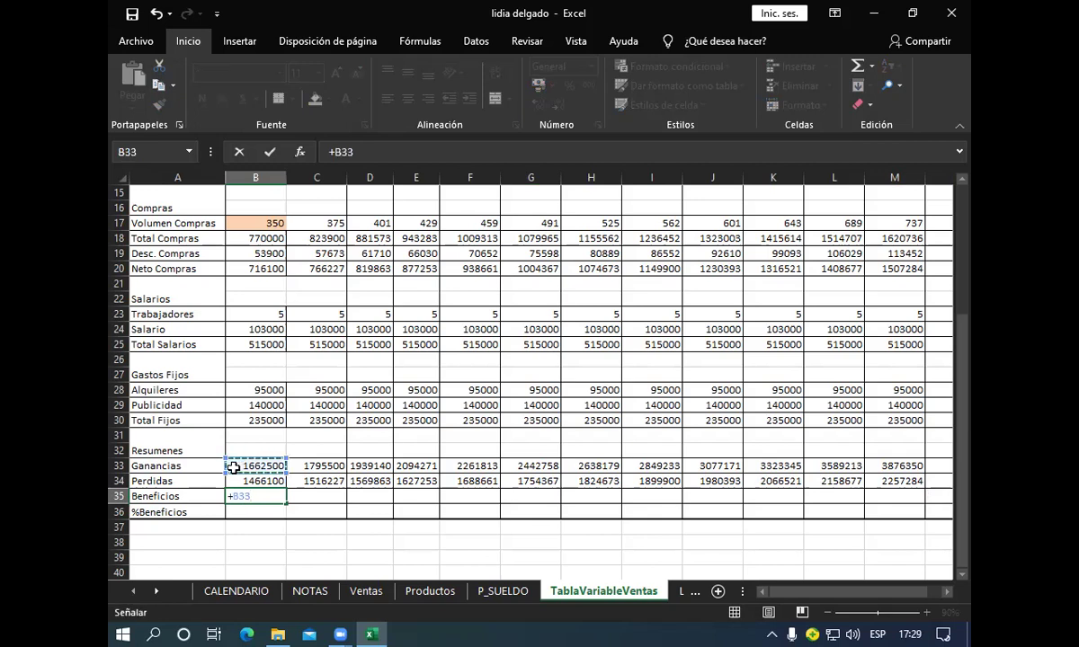
type("-")
left_click(240, 481)
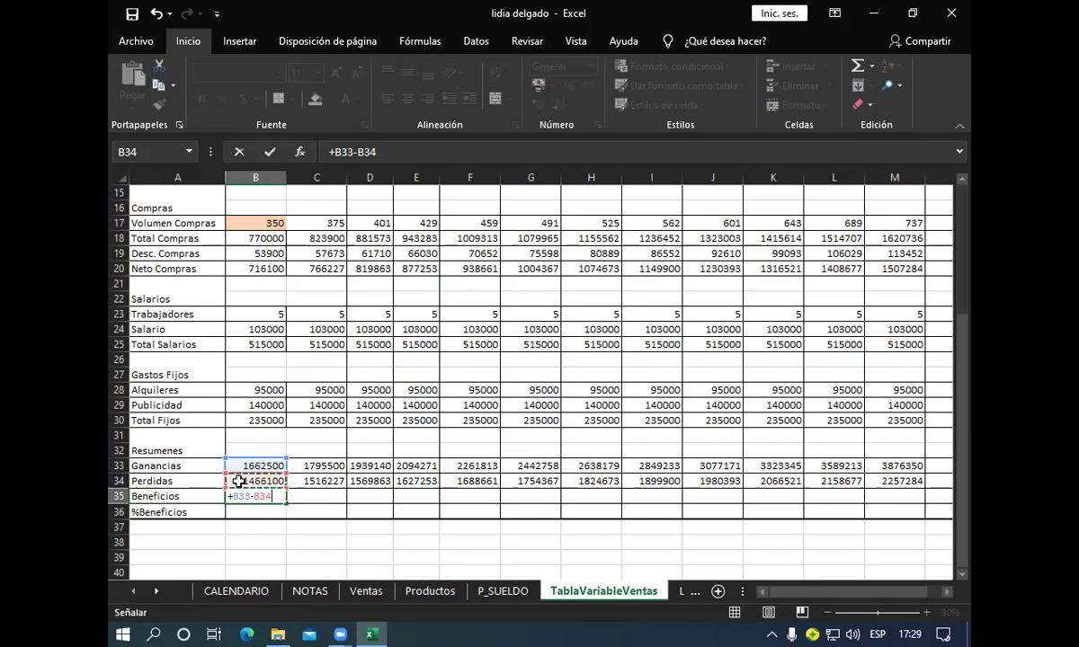
key("Return")
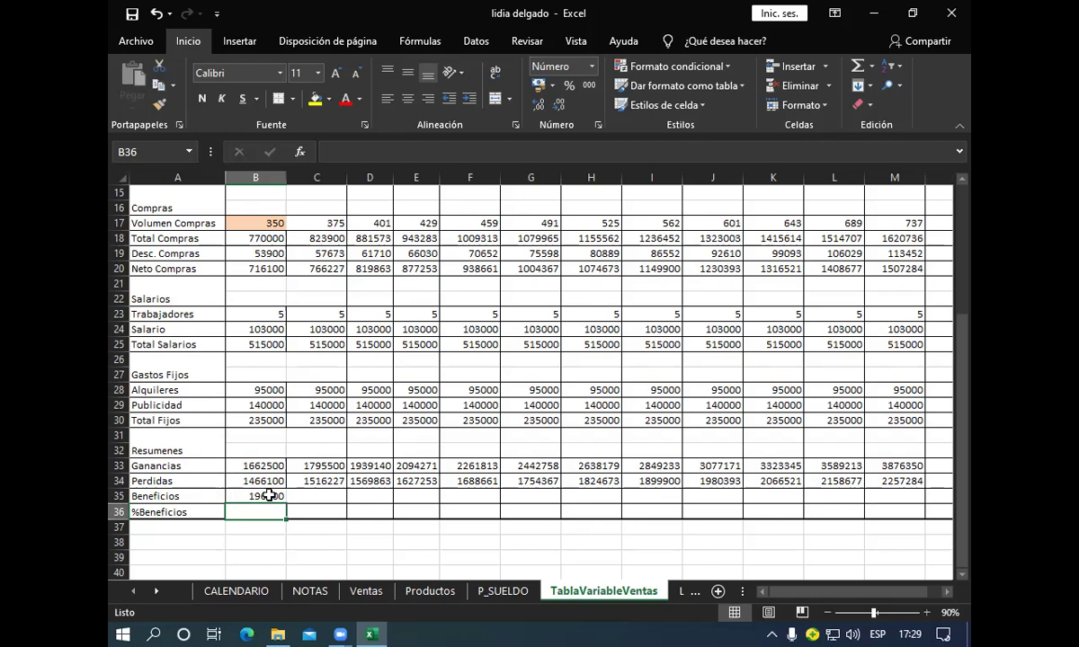
left_click(269, 496)
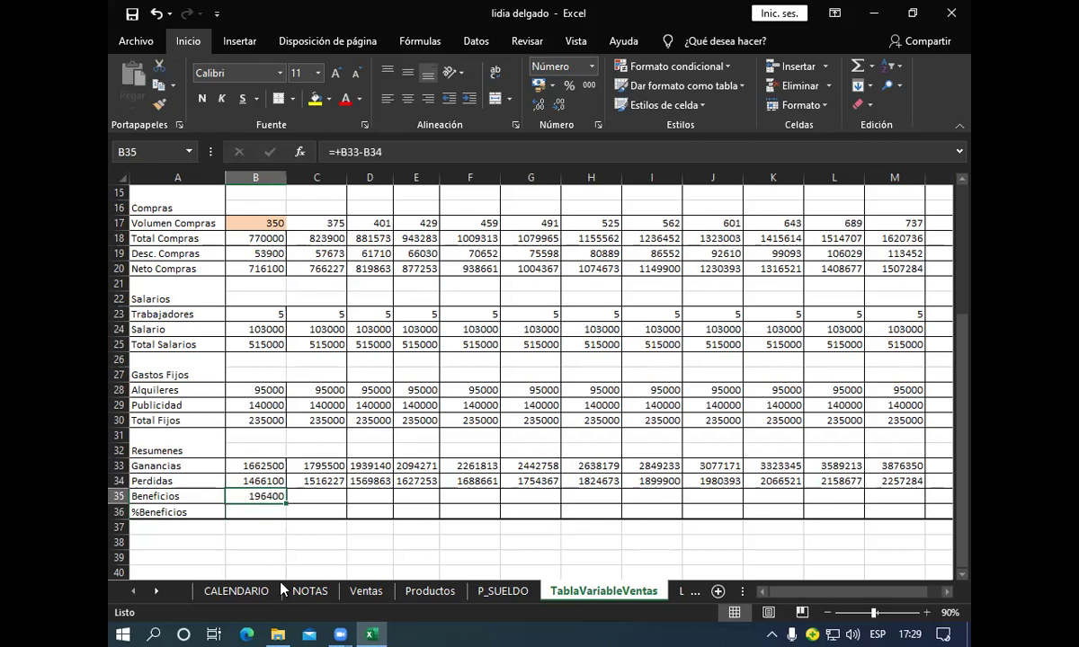
Copy the B35 Beneficios formula through M35, ending at 1619065 in Diciembre.
left_click_drag(285, 507, 910, 505)
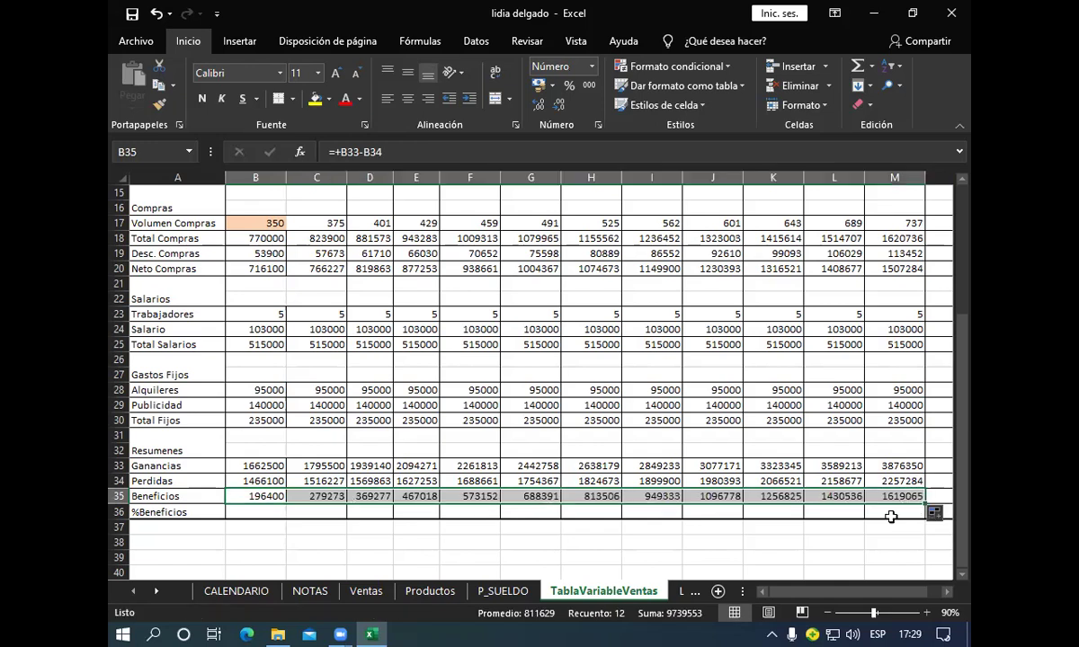
left_click(264, 512)
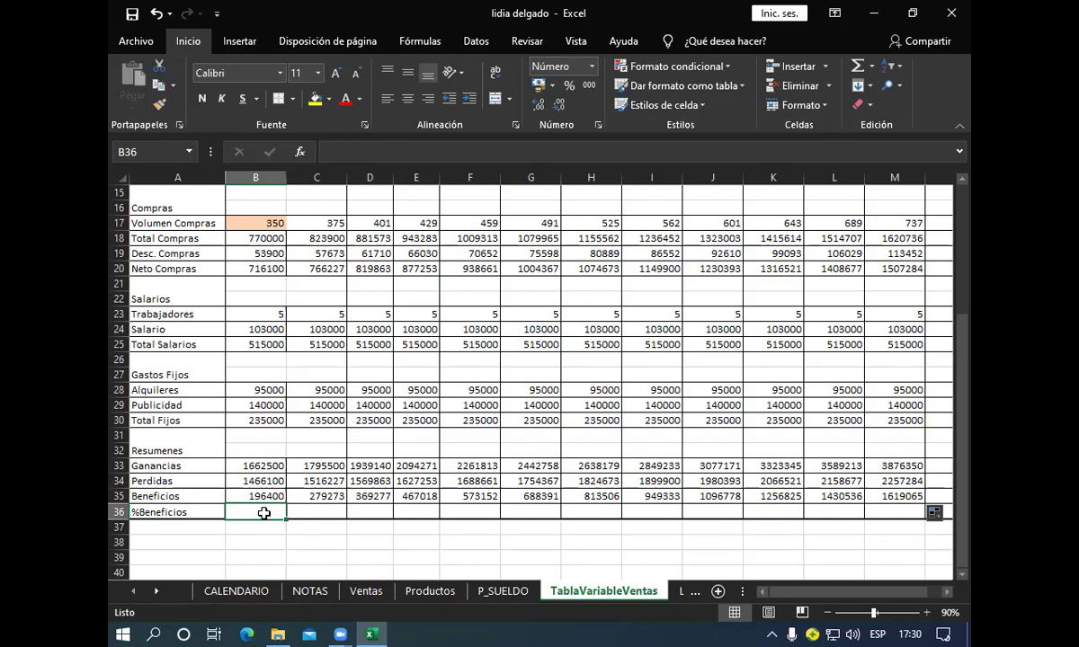
scroll(264, 513, "up", 5)
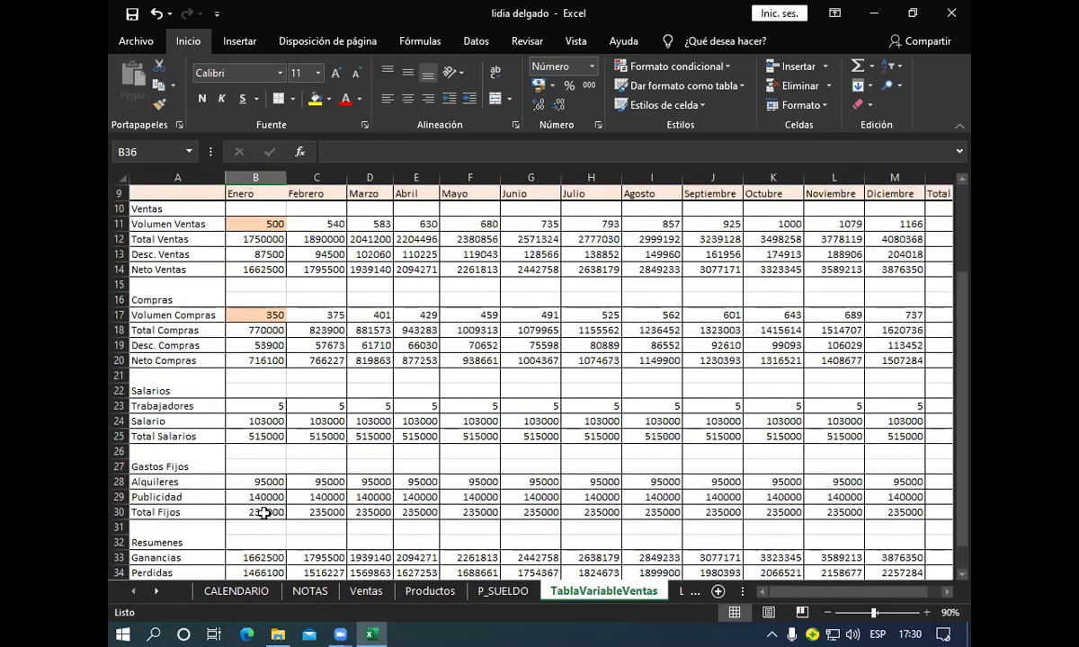
scroll(264, 513, "up", 1)
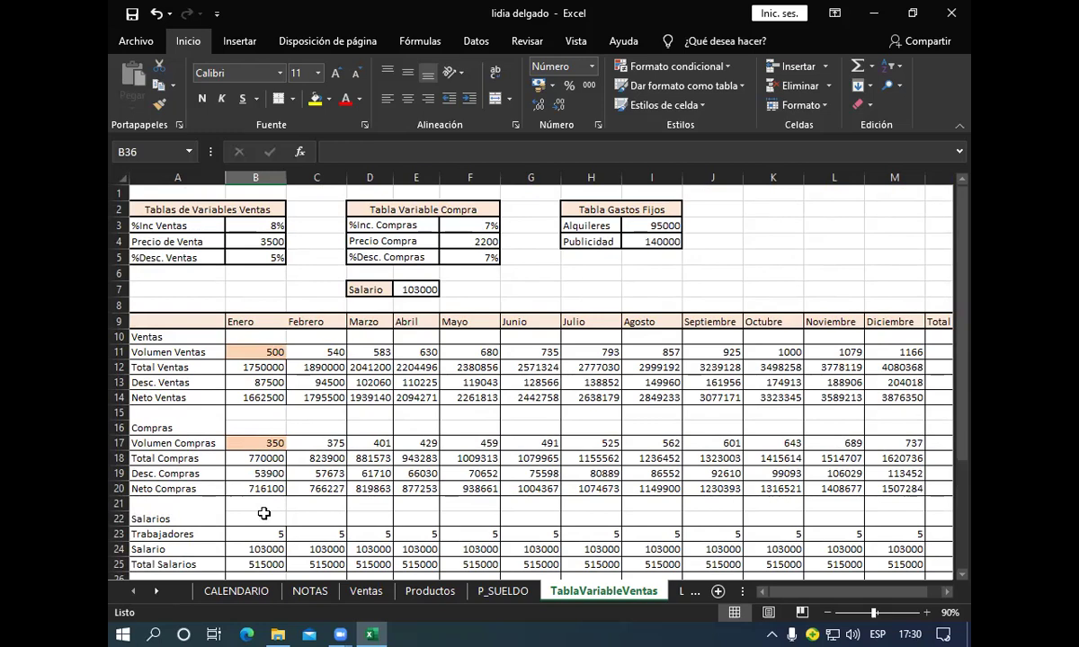
scroll(263, 513, "down", 5)
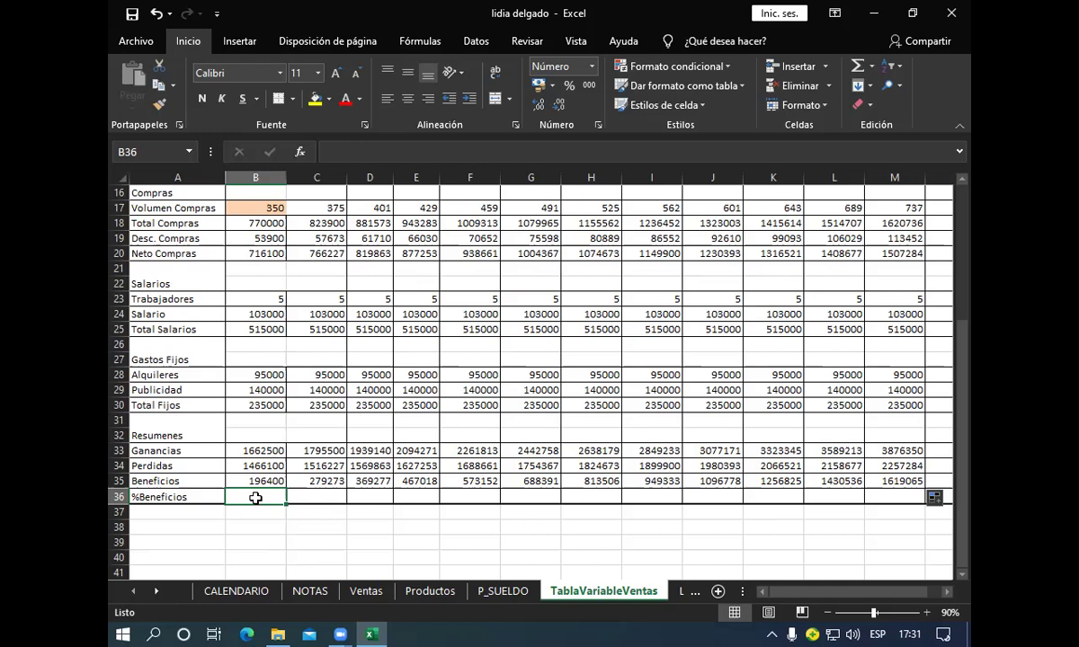
Enter =+(B35*100)/B33 in B36 so Enero %Beneficios shows 12.
type("+")
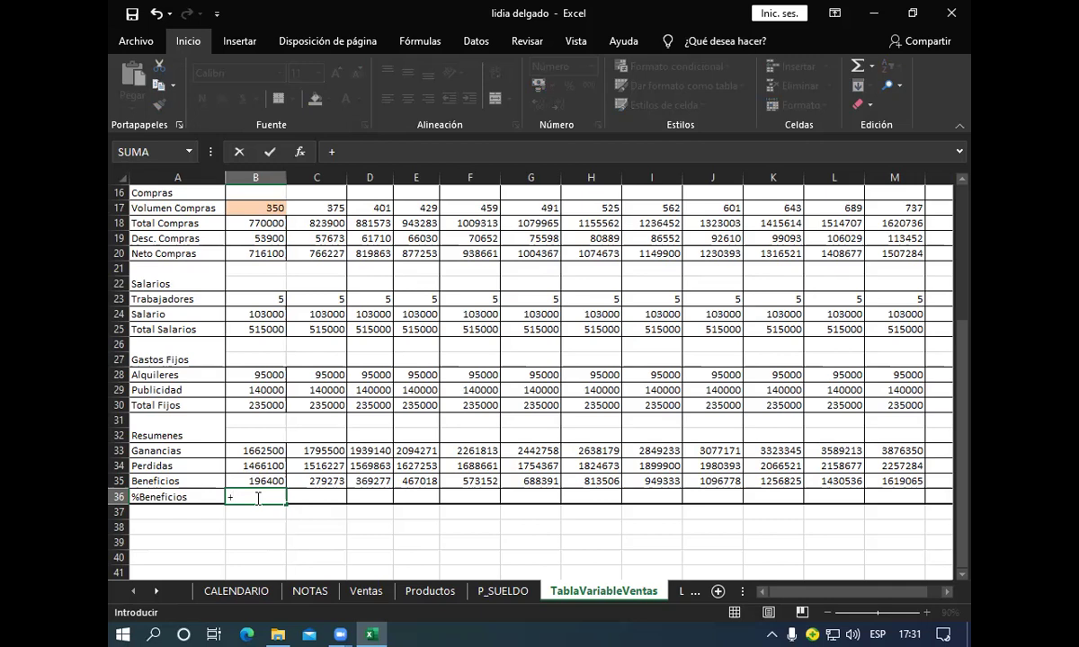
type("(")
left_click(238, 482)
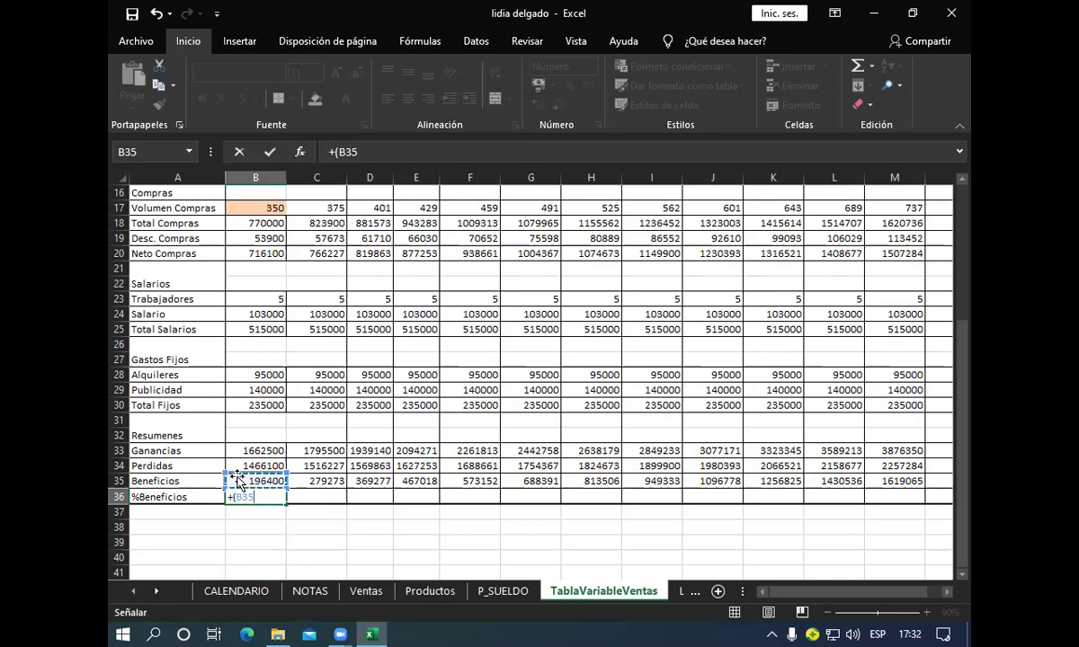
type("*100")
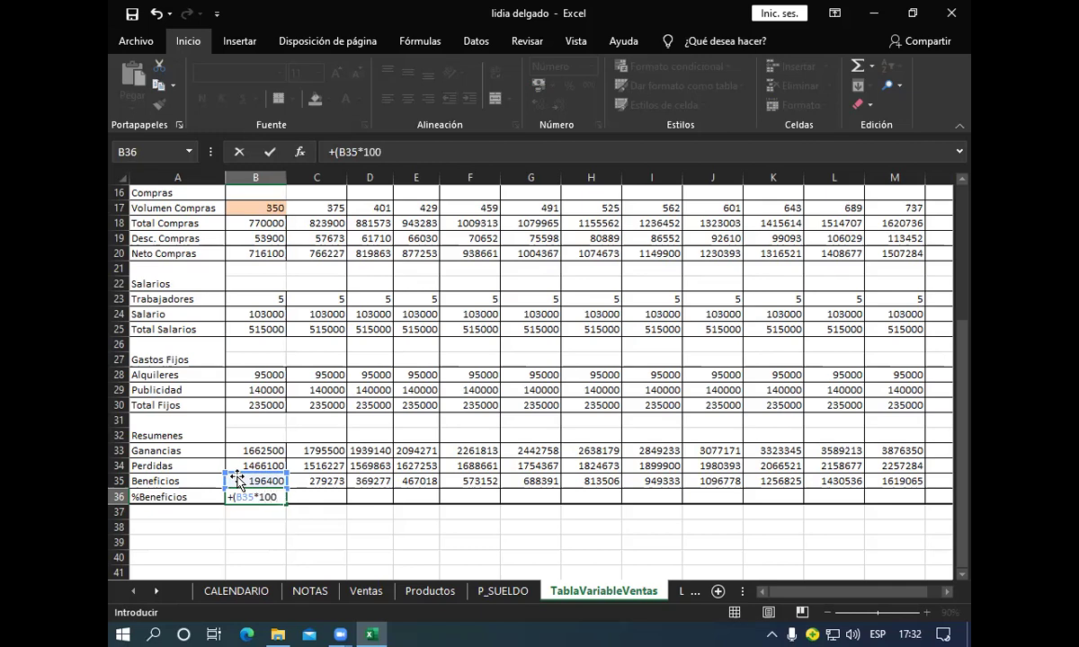
type(")/")
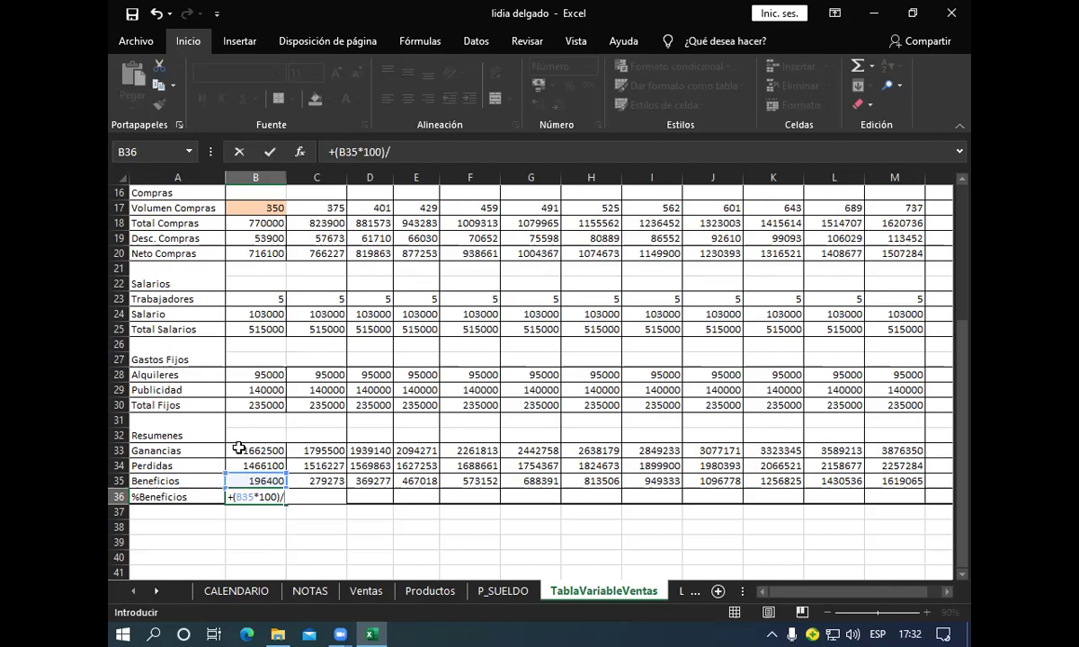
left_click(239, 451)
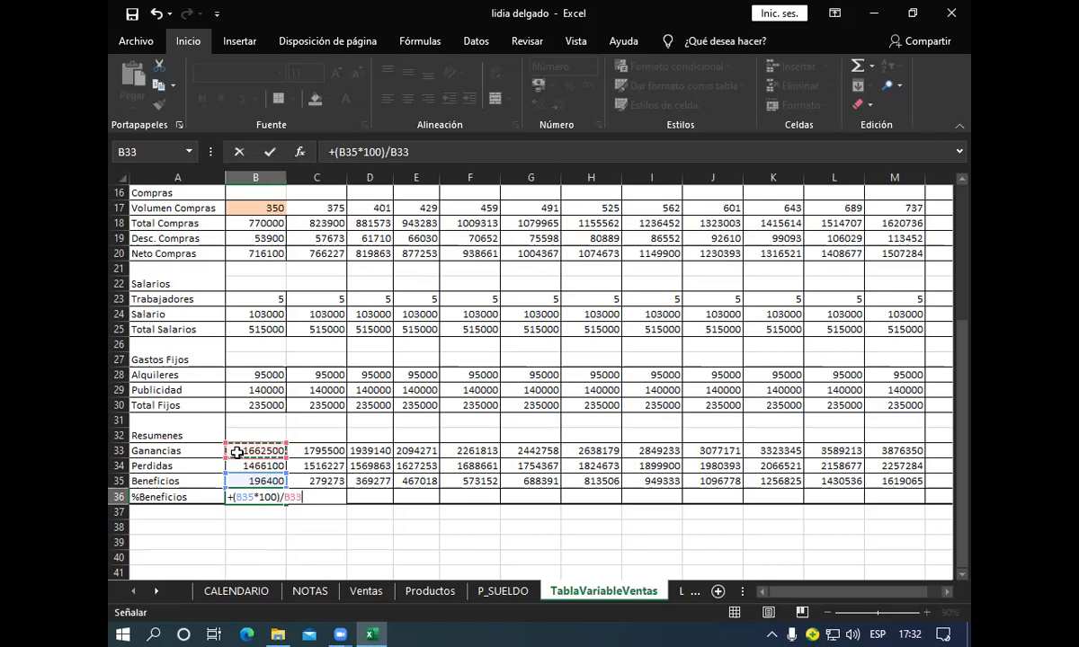
key("Return")
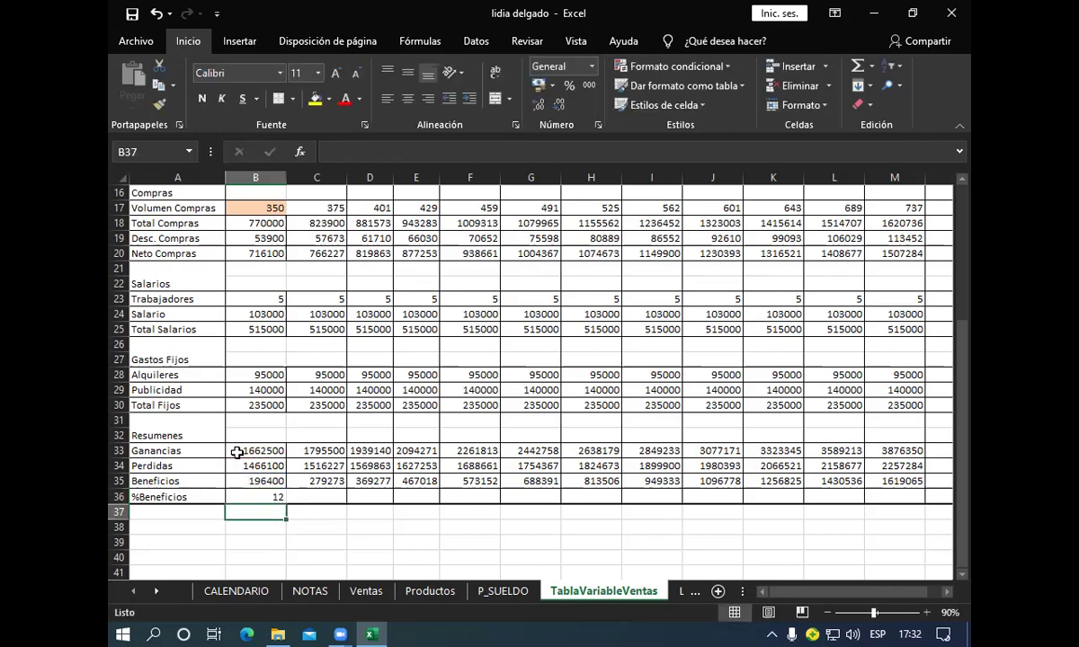
left_click(249, 527)
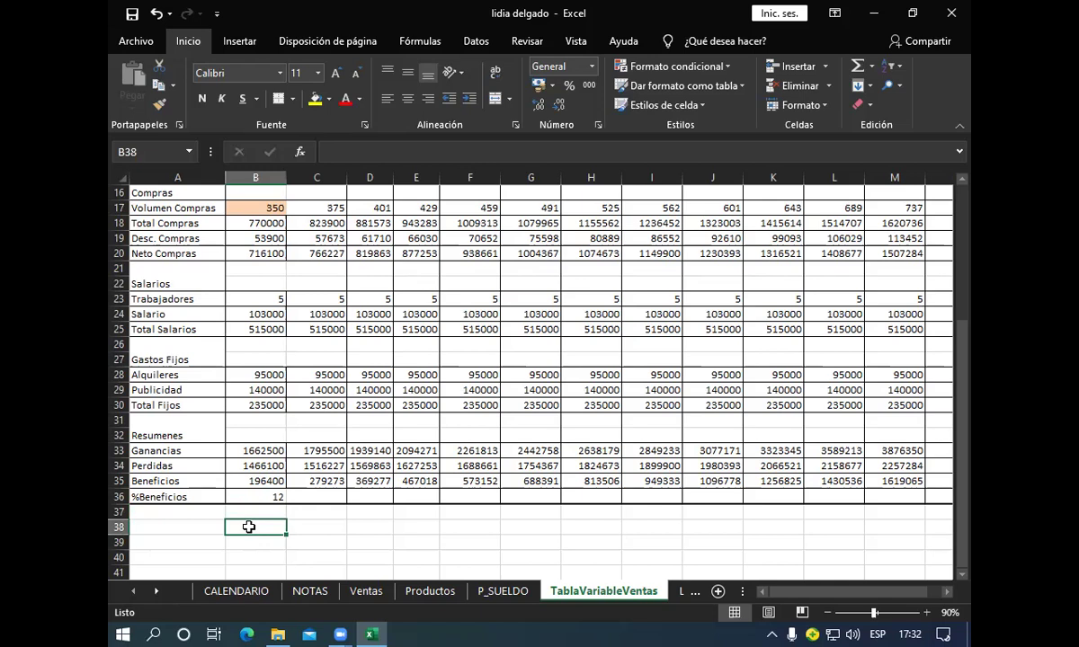
Enter =+B33*12% in B38 as a check value of 199500.
type("+")
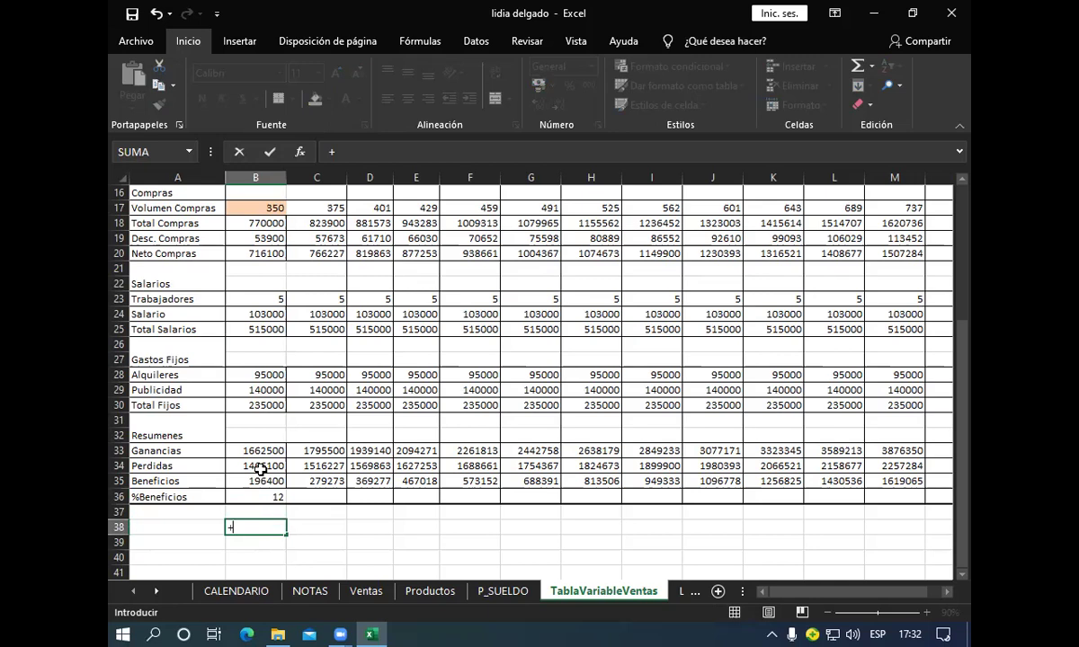
left_click(236, 454)
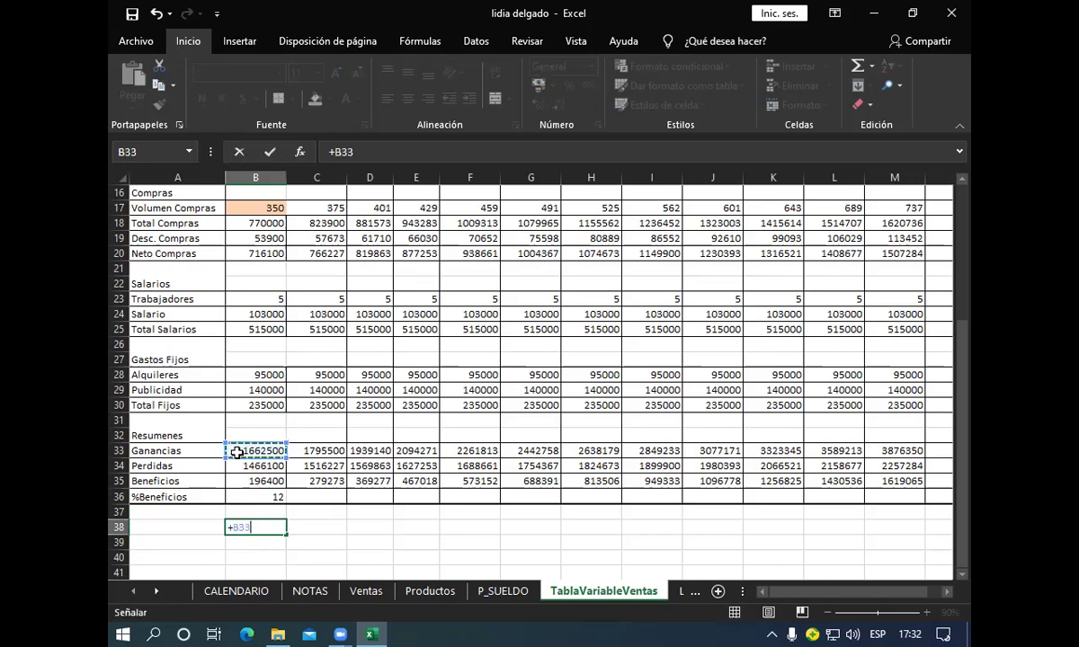
type("*12")
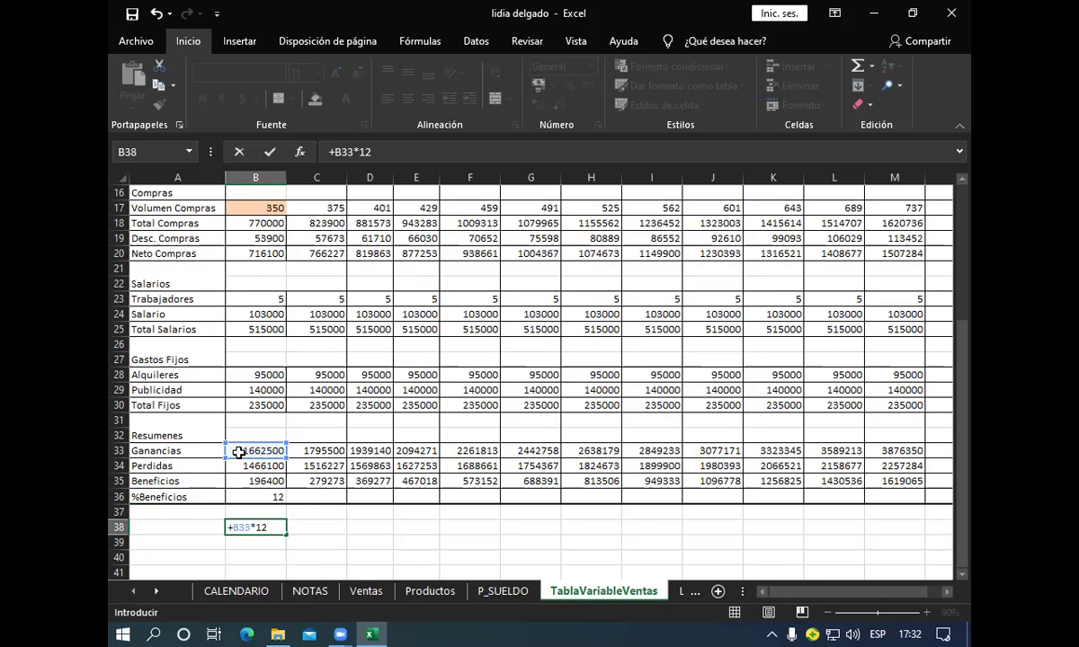
type("%")
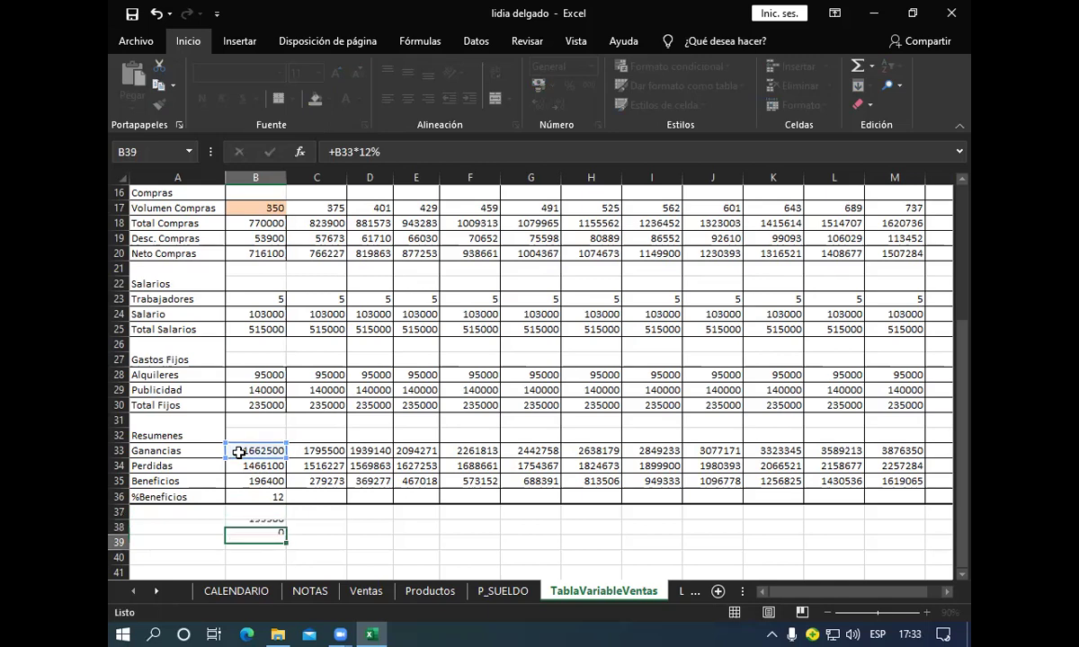
key("Return")
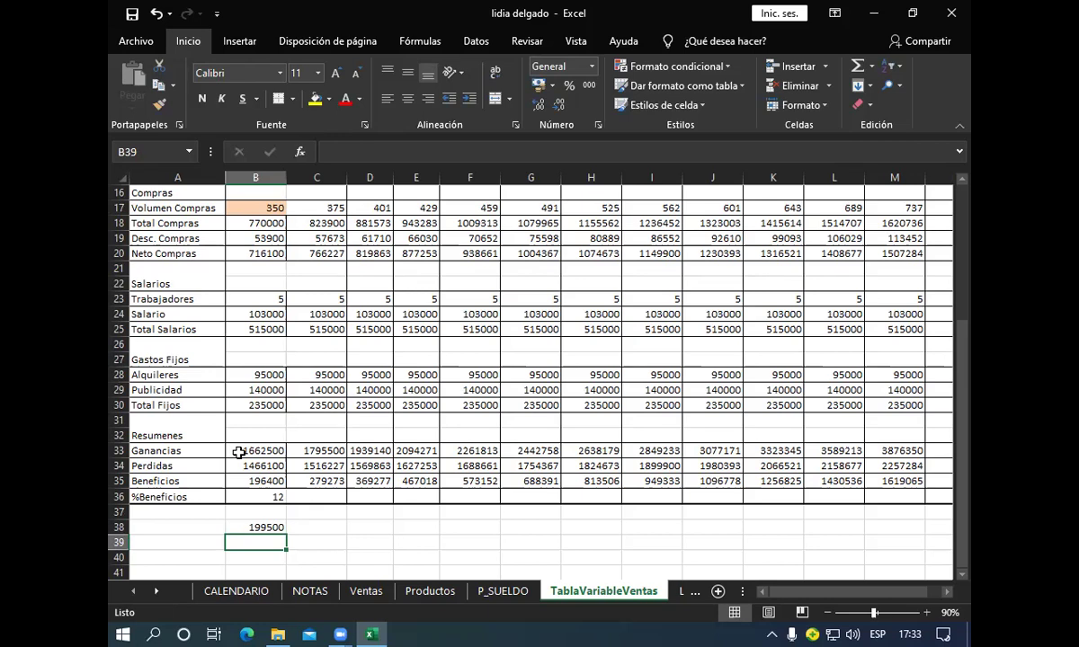
Give B36 one decimal place and copy it through M36, from 11,8 to 41,8.
left_click(267, 497)
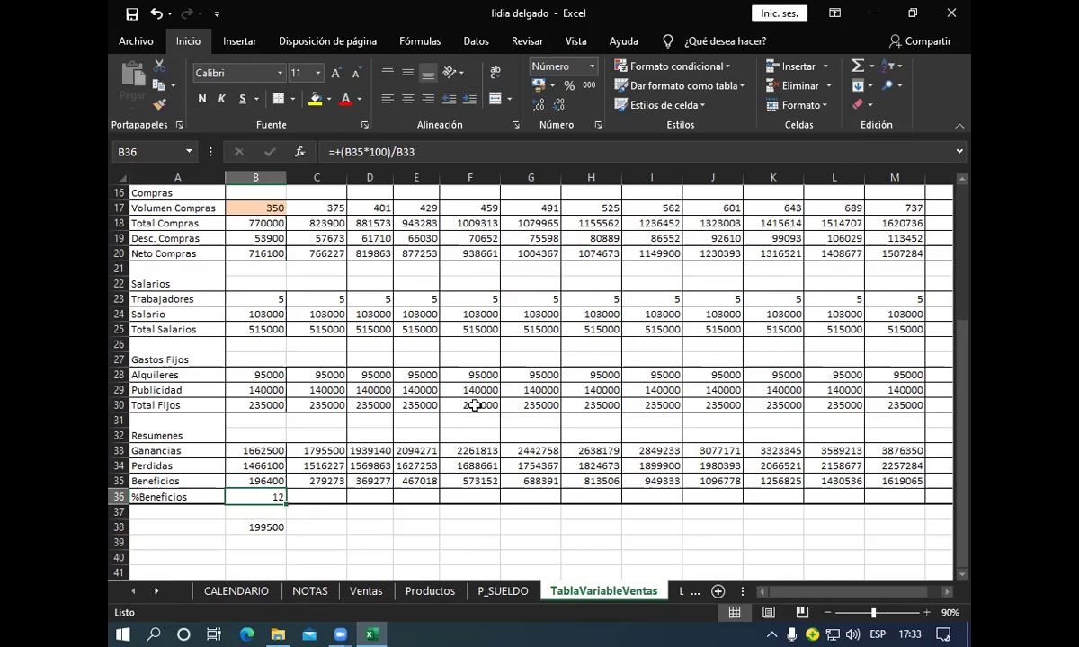
left_click(541, 106)
key("alt+b")
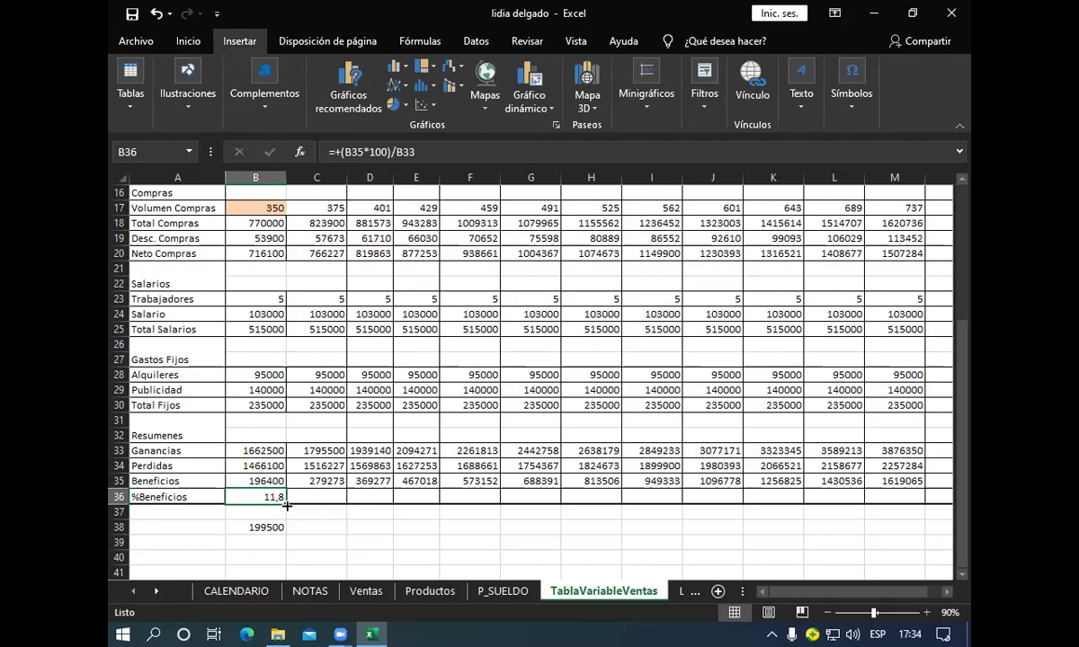
left_click_drag(287, 506, 908, 505)
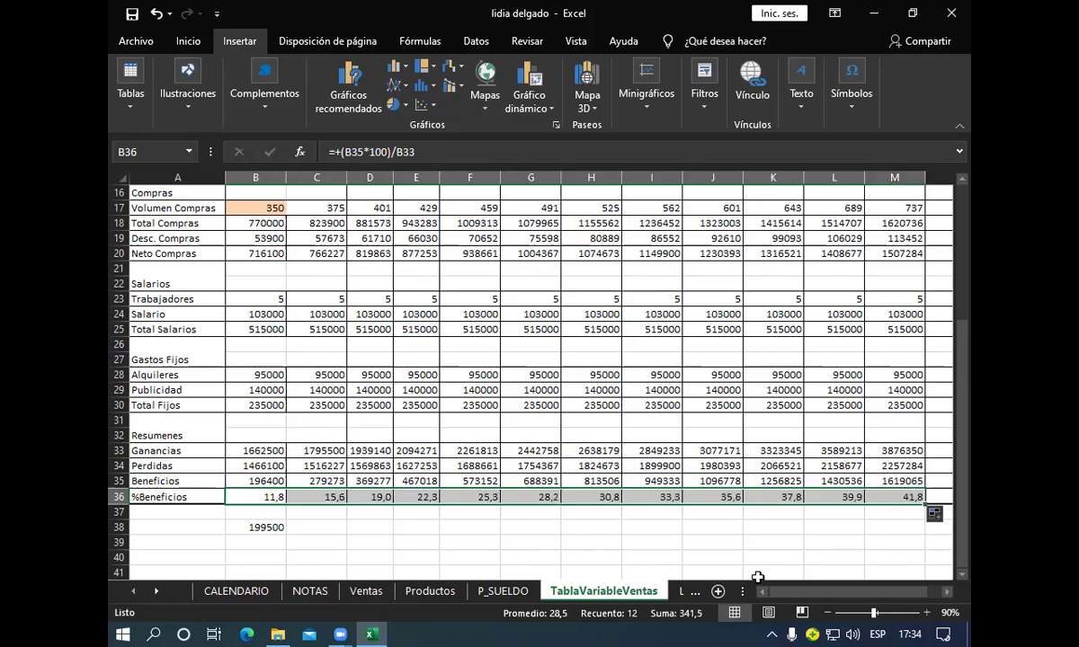